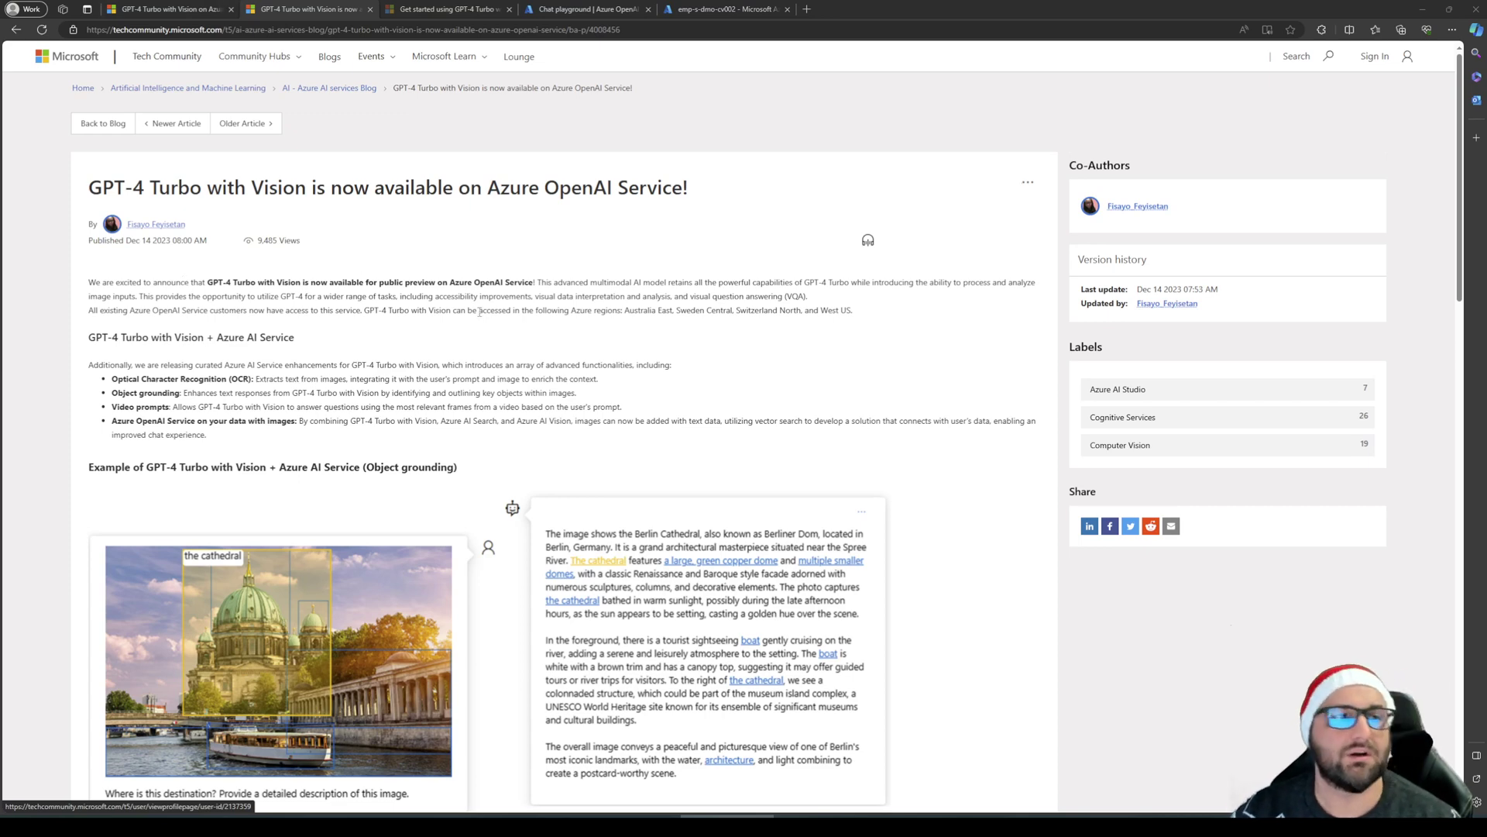
# Review the GPT-4 Turbo with Vision announcement and the overview and prerequisites of the Azure AI Studio vision quickstart
pyautogui.scroll(-2, 487, 313)
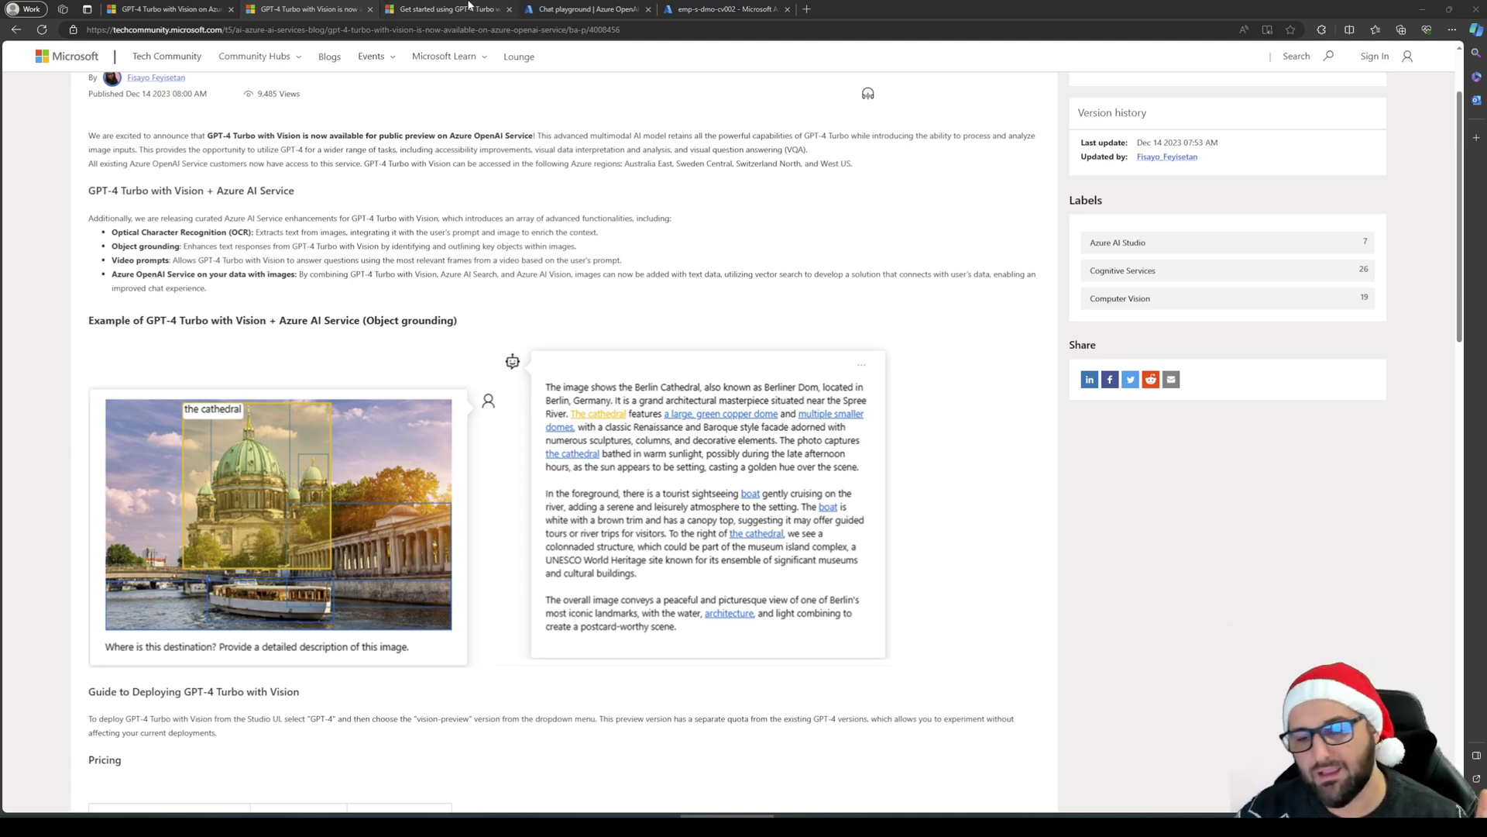
pyautogui.click(469, 8)
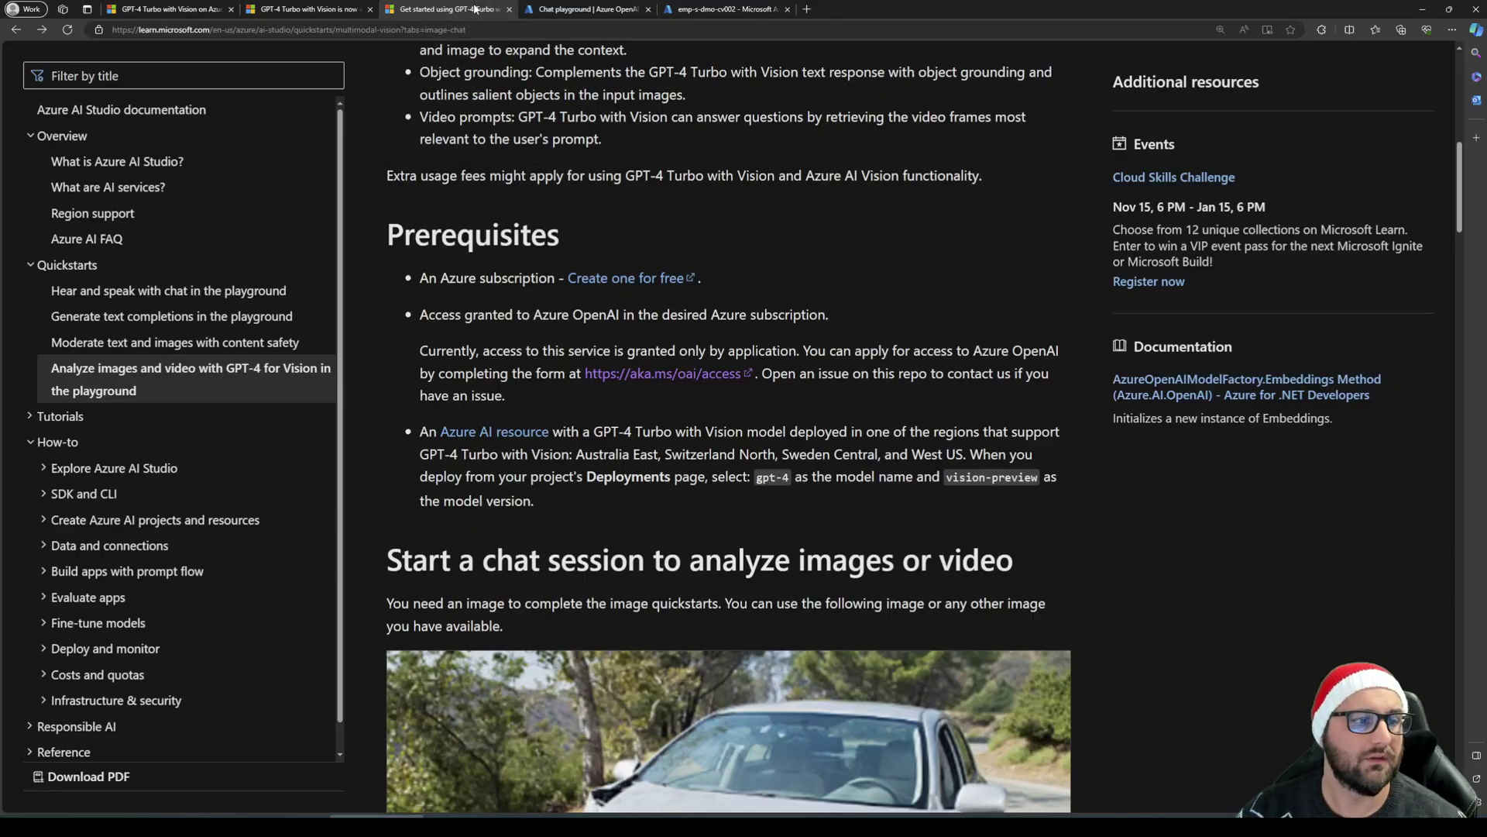
pyautogui.scroll(10, 819, 360)
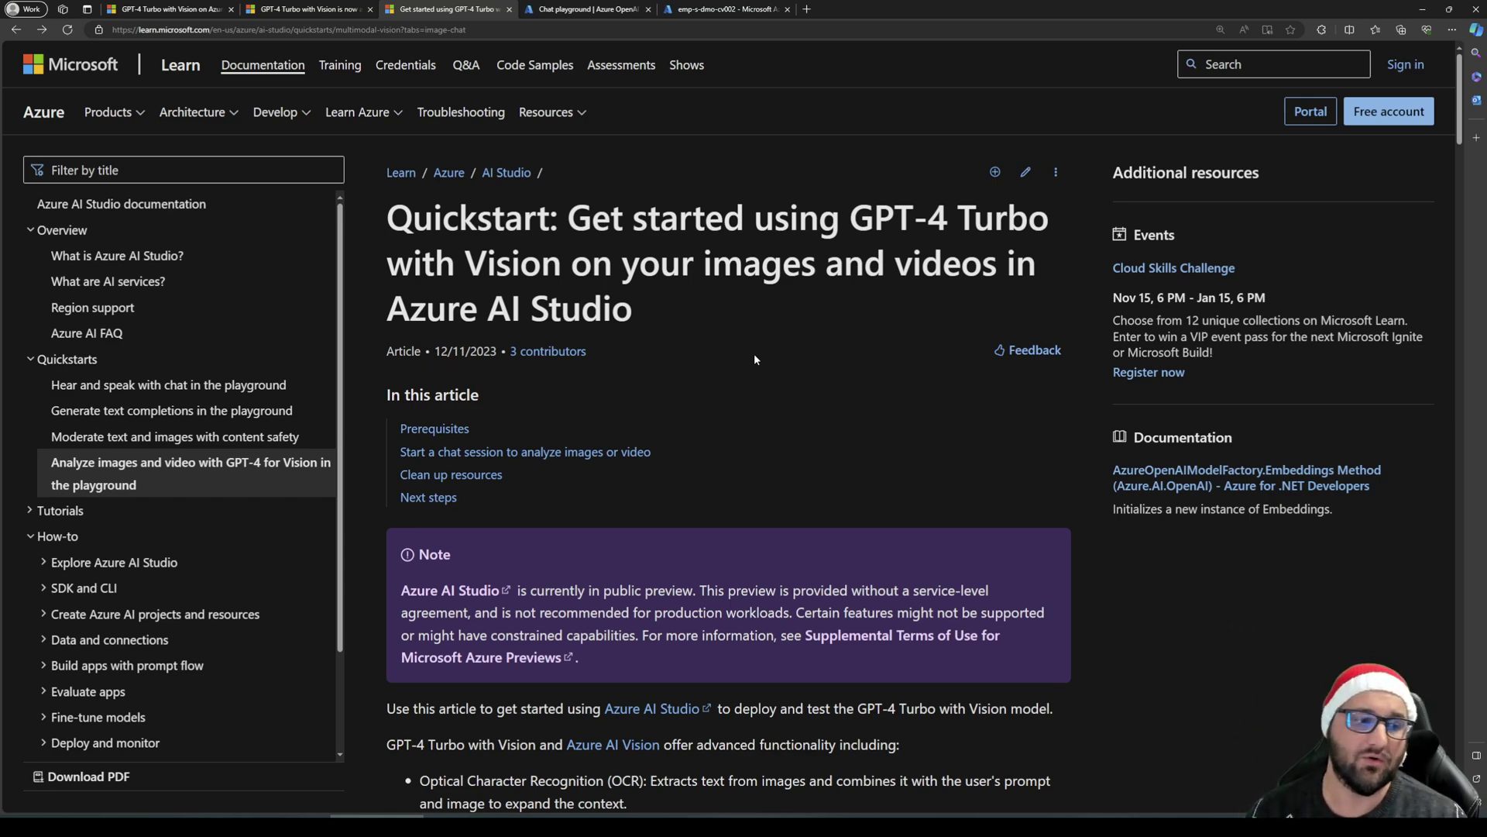
pyautogui.scroll(-2, 736, 337)
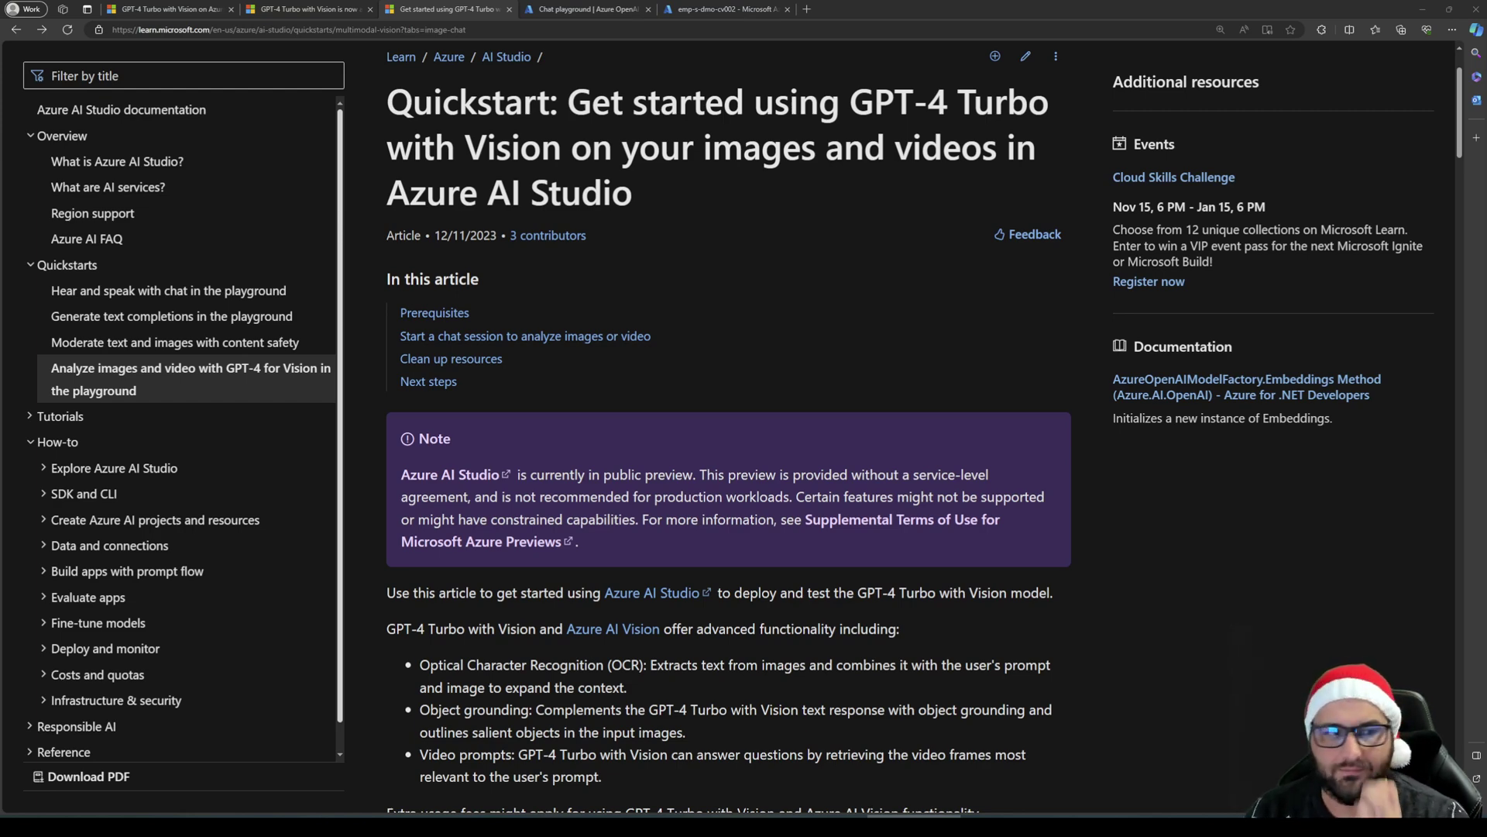
pyautogui.scroll(-4, 1169, 616)
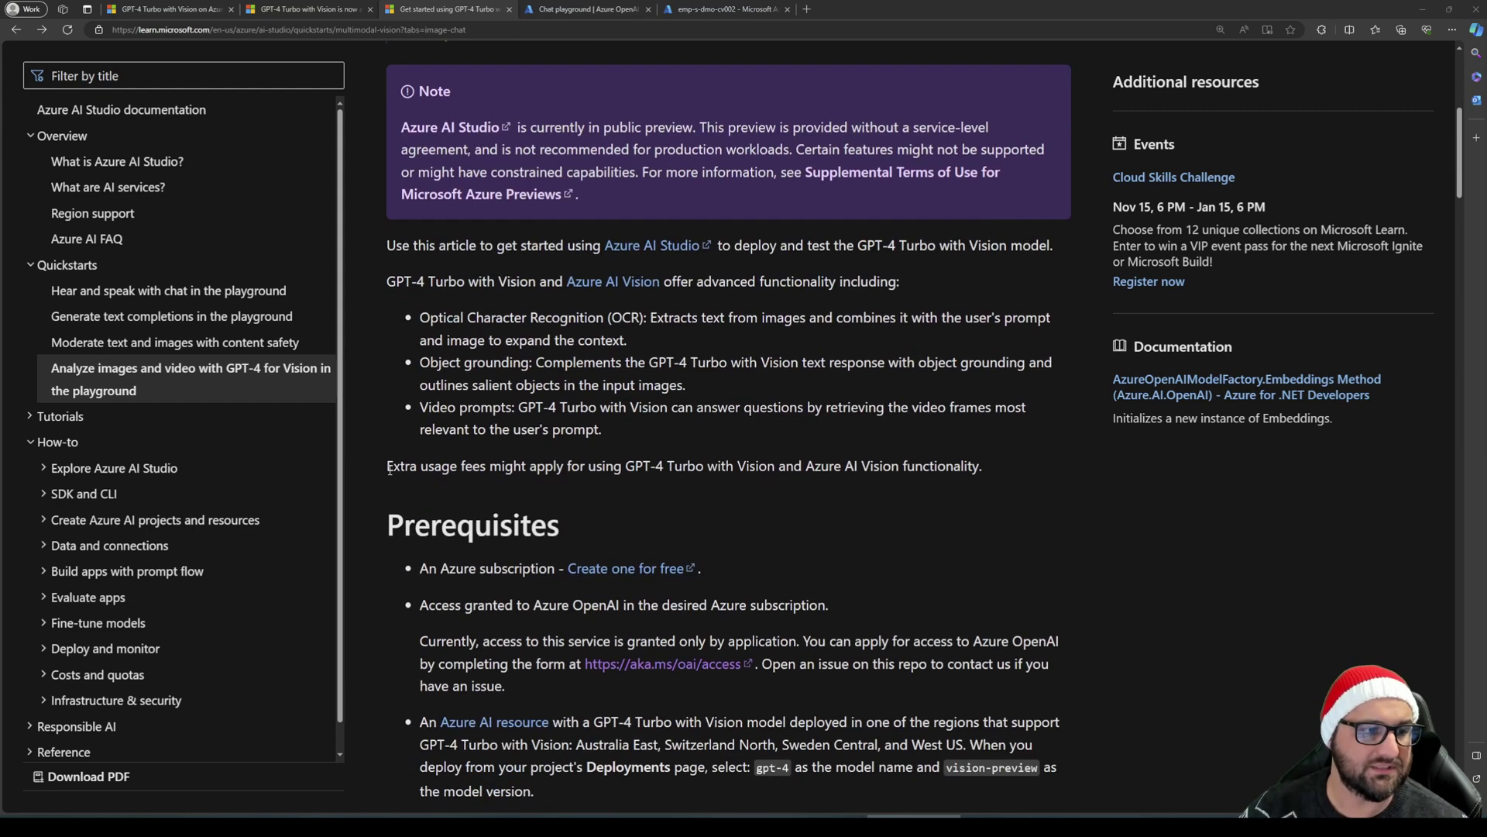
pyautogui.scroll(-3, 964, 400)
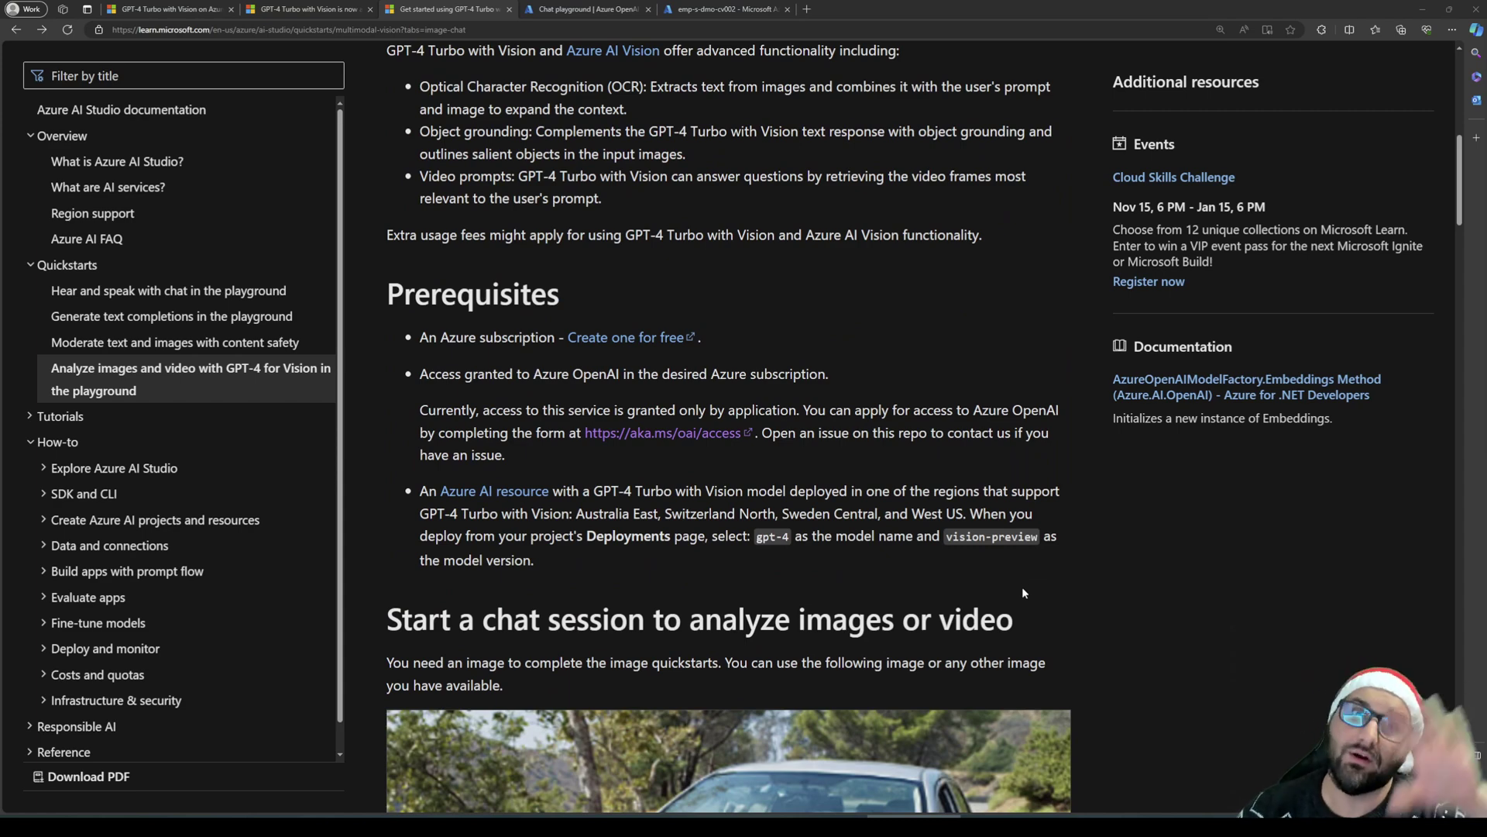
pyautogui.moveTo(1117, 595); pyautogui.dragTo(1121, 595)
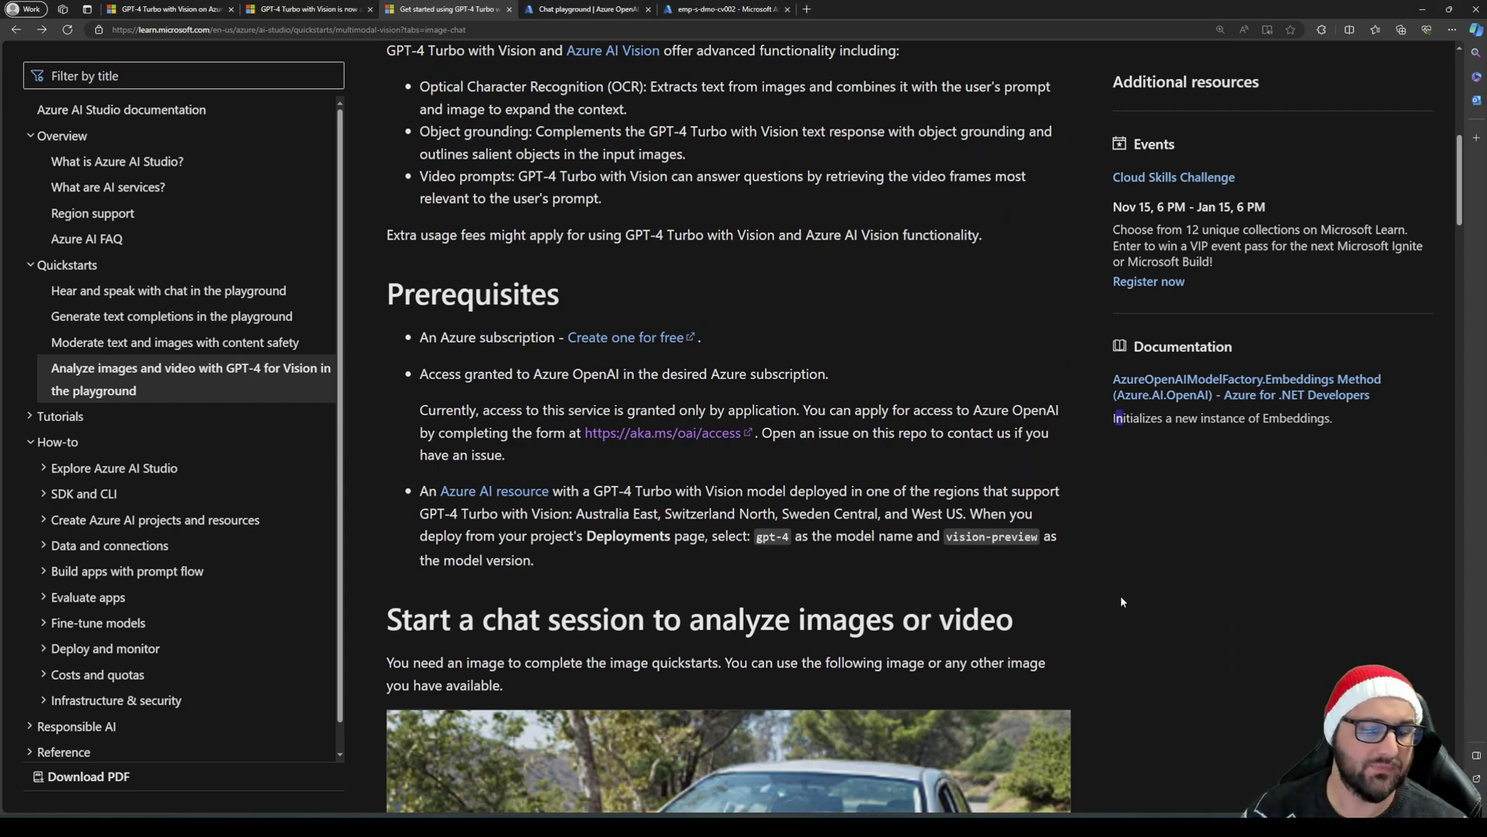
pyautogui.click(1071, 593)
# Read the quickstart's section on starting a chat session to analyze images or video
pyautogui.scroll(-4, 1051, 559)
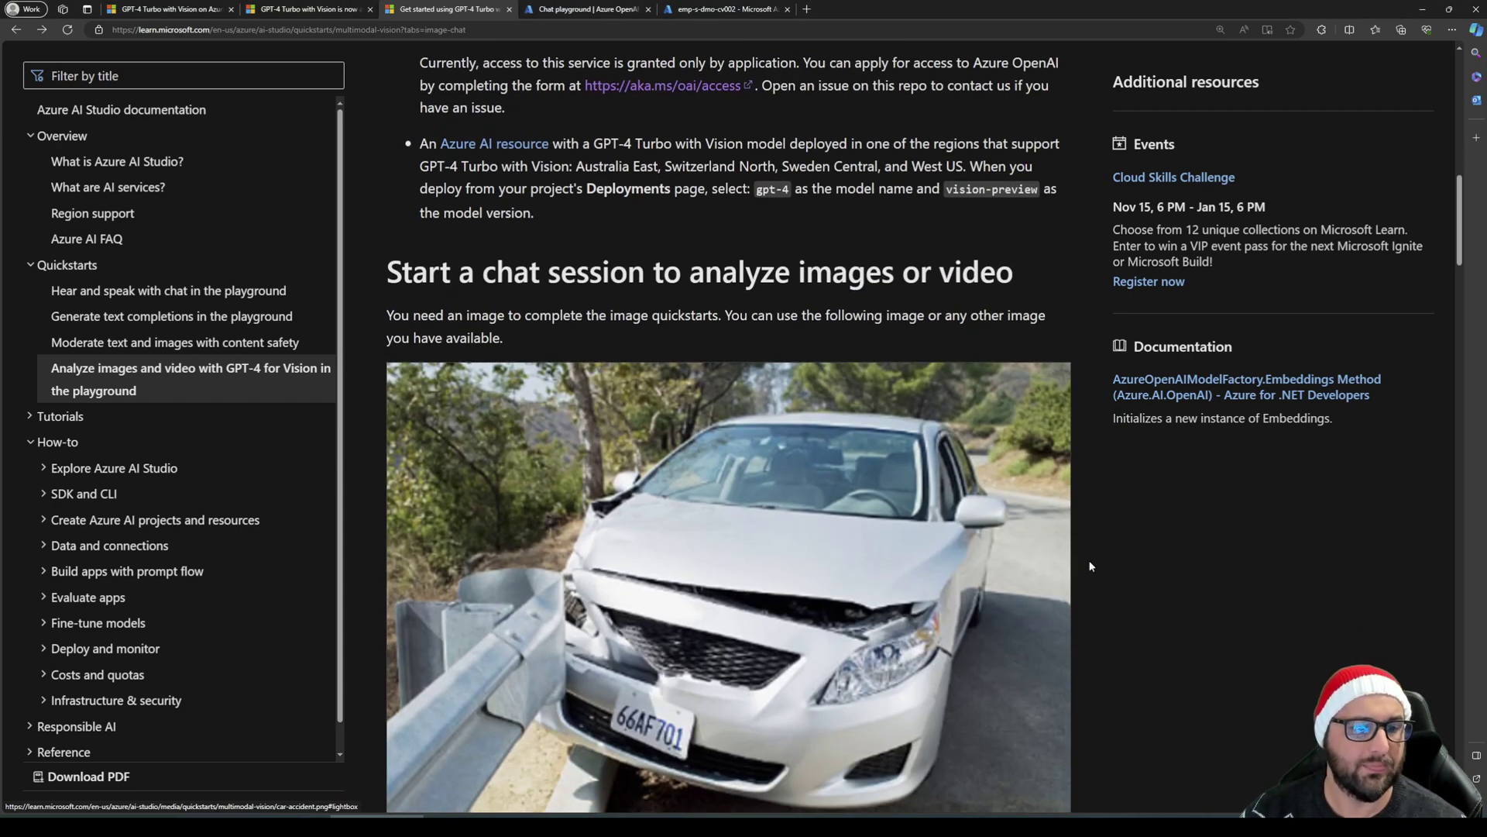
pyautogui.moveTo(428, 271); pyautogui.dragTo(873, 315)
pyautogui.scroll(-3, 1239, 791)
pyautogui.click(1205, 558)
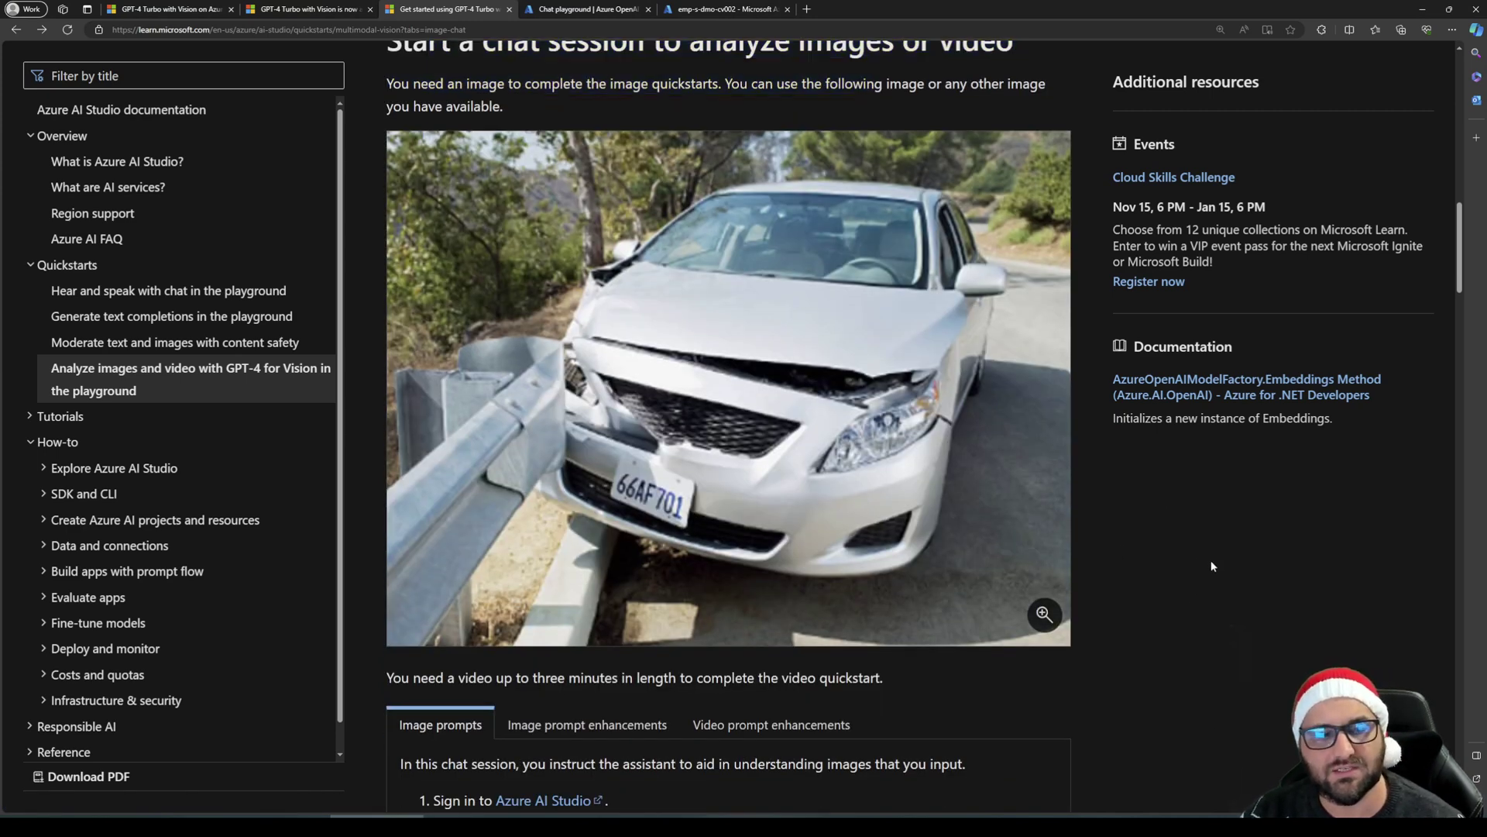
pyautogui.scroll(-3, 1190, 572)
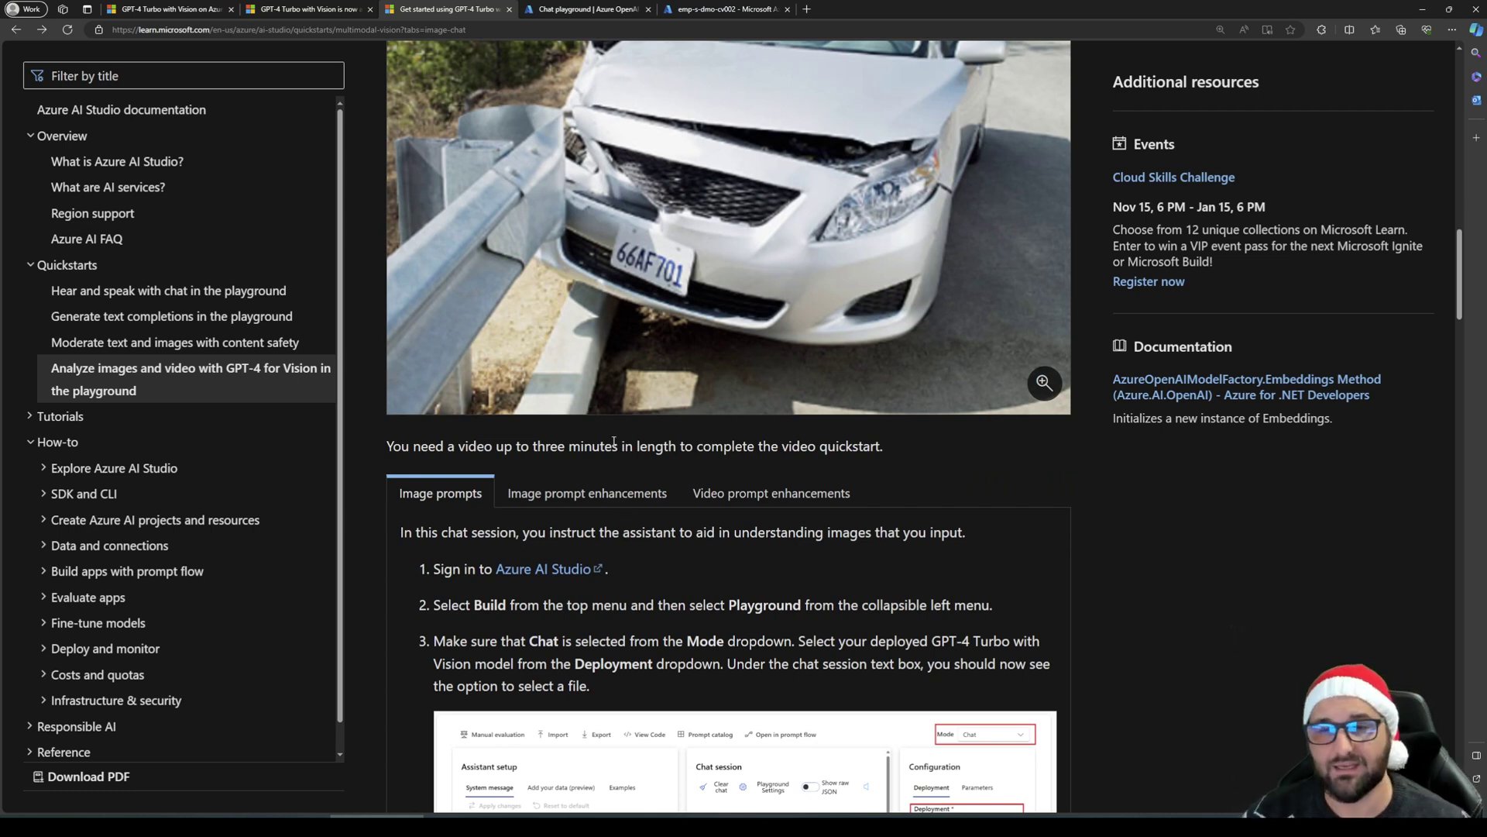
# Switch to the Azure OpenAI Studio chat playground and choose the oai-gpt-4-vision-preview deployment
pyautogui.click(601, 11)
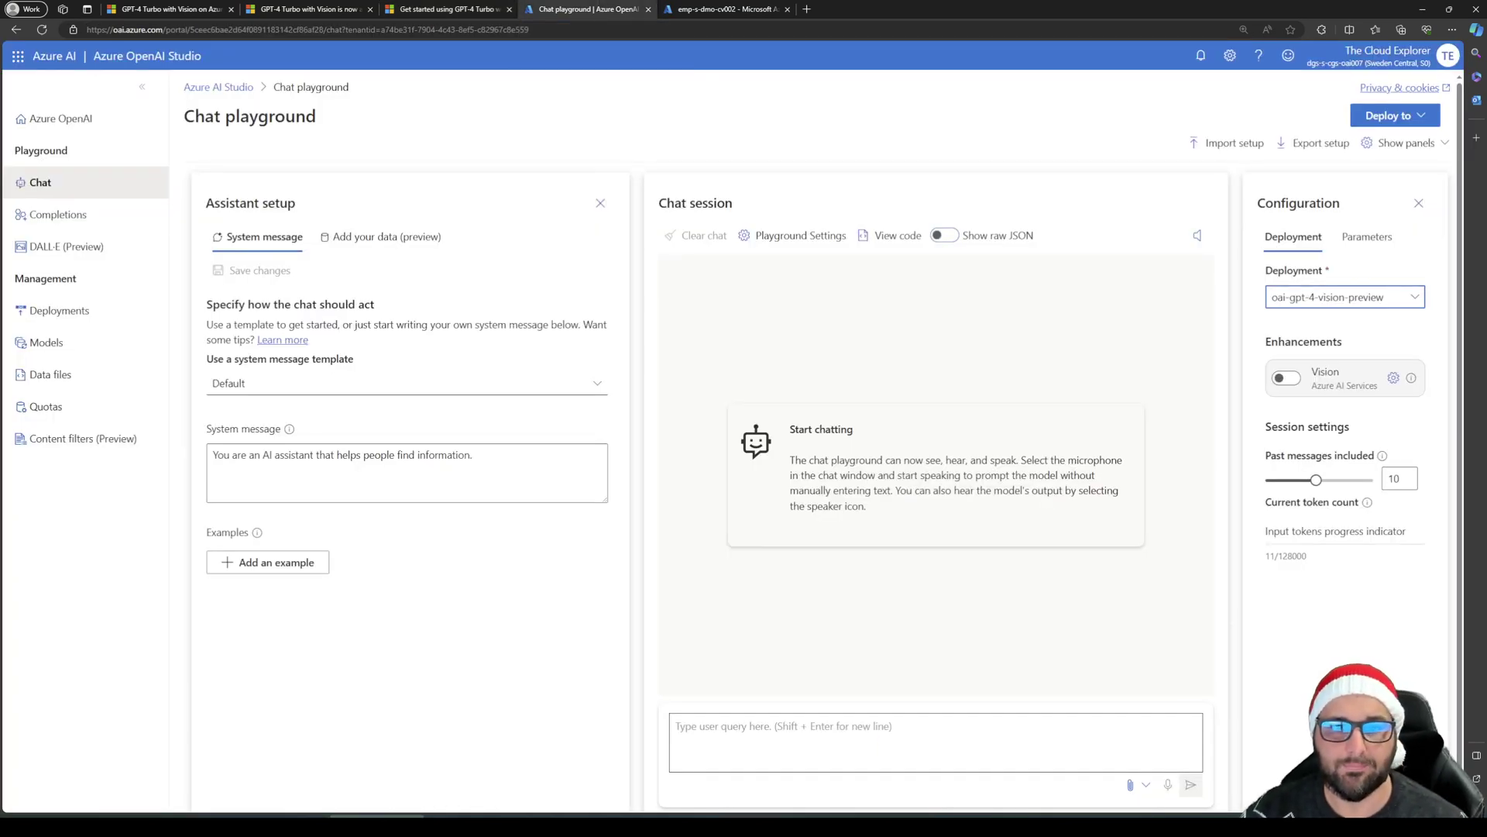
pyautogui.click(1336, 300)
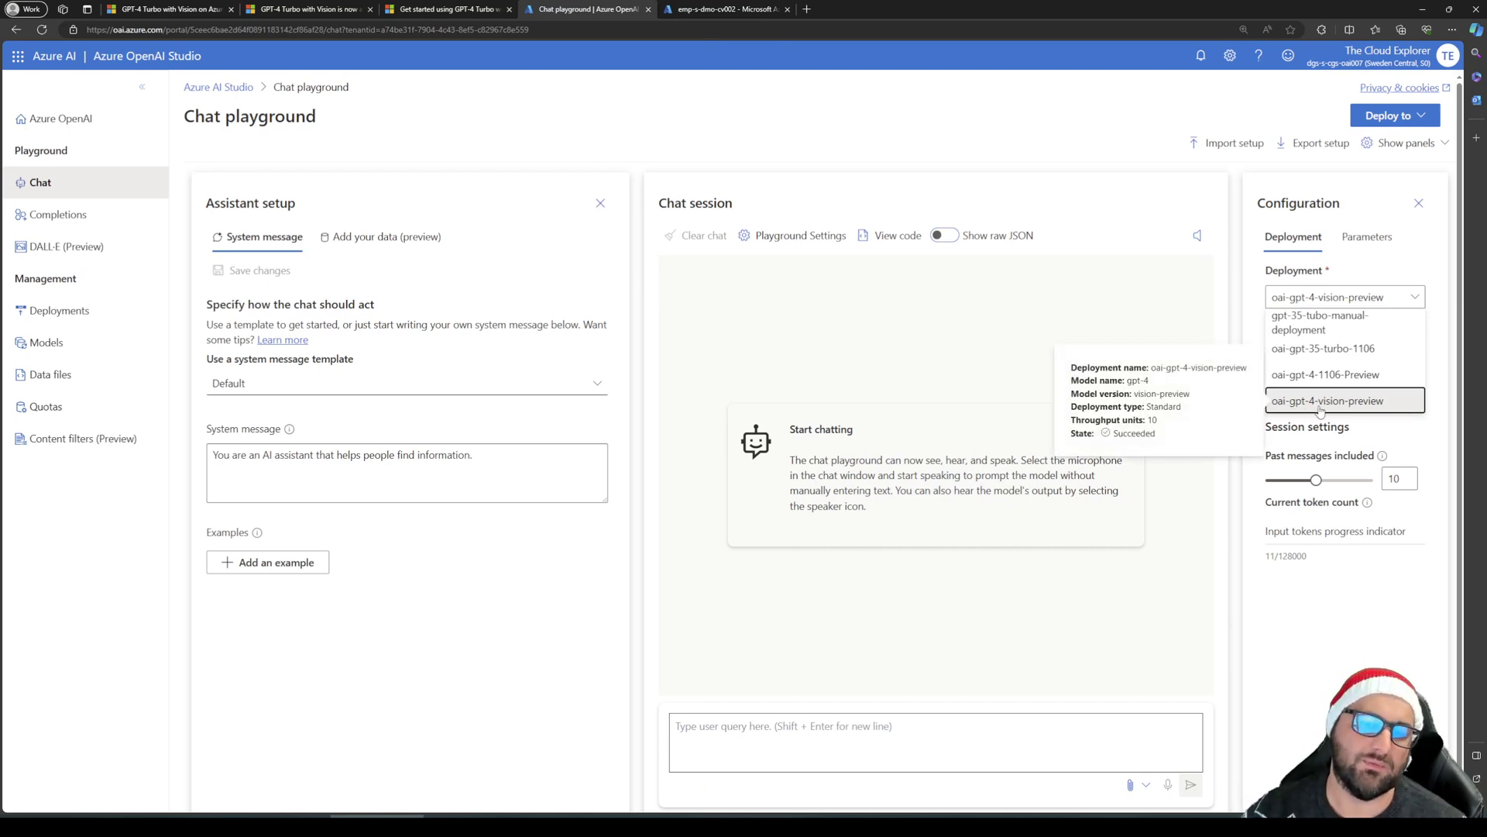
pyautogui.click(1408, 404)
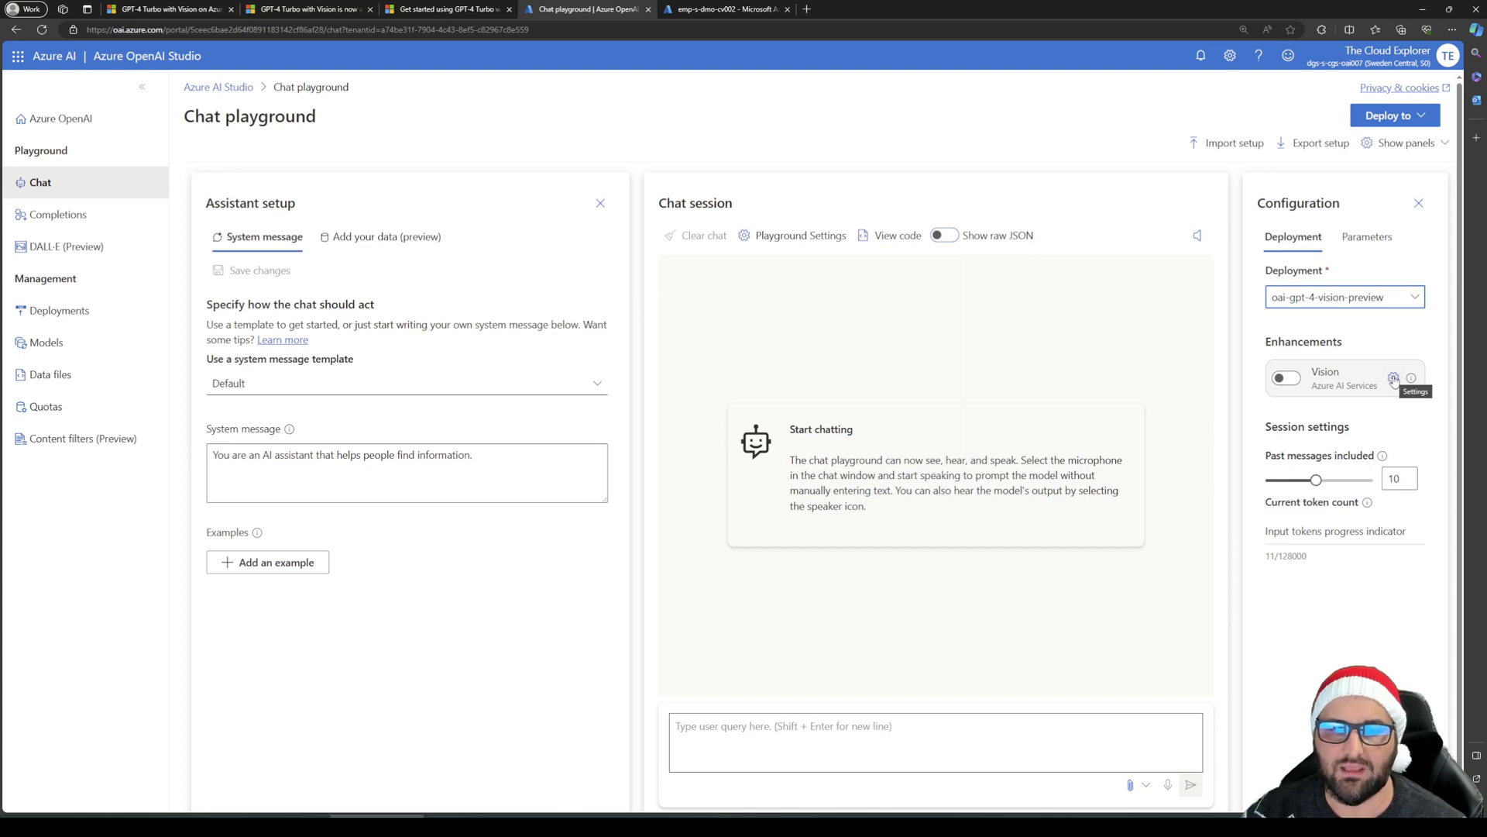
# Inspect which Azure Computer Vision resource is assigned in the Vision enhancement settings, leaving the settings as they are
pyautogui.moveTo(1315, 387); pyautogui.dragTo(1379, 392)
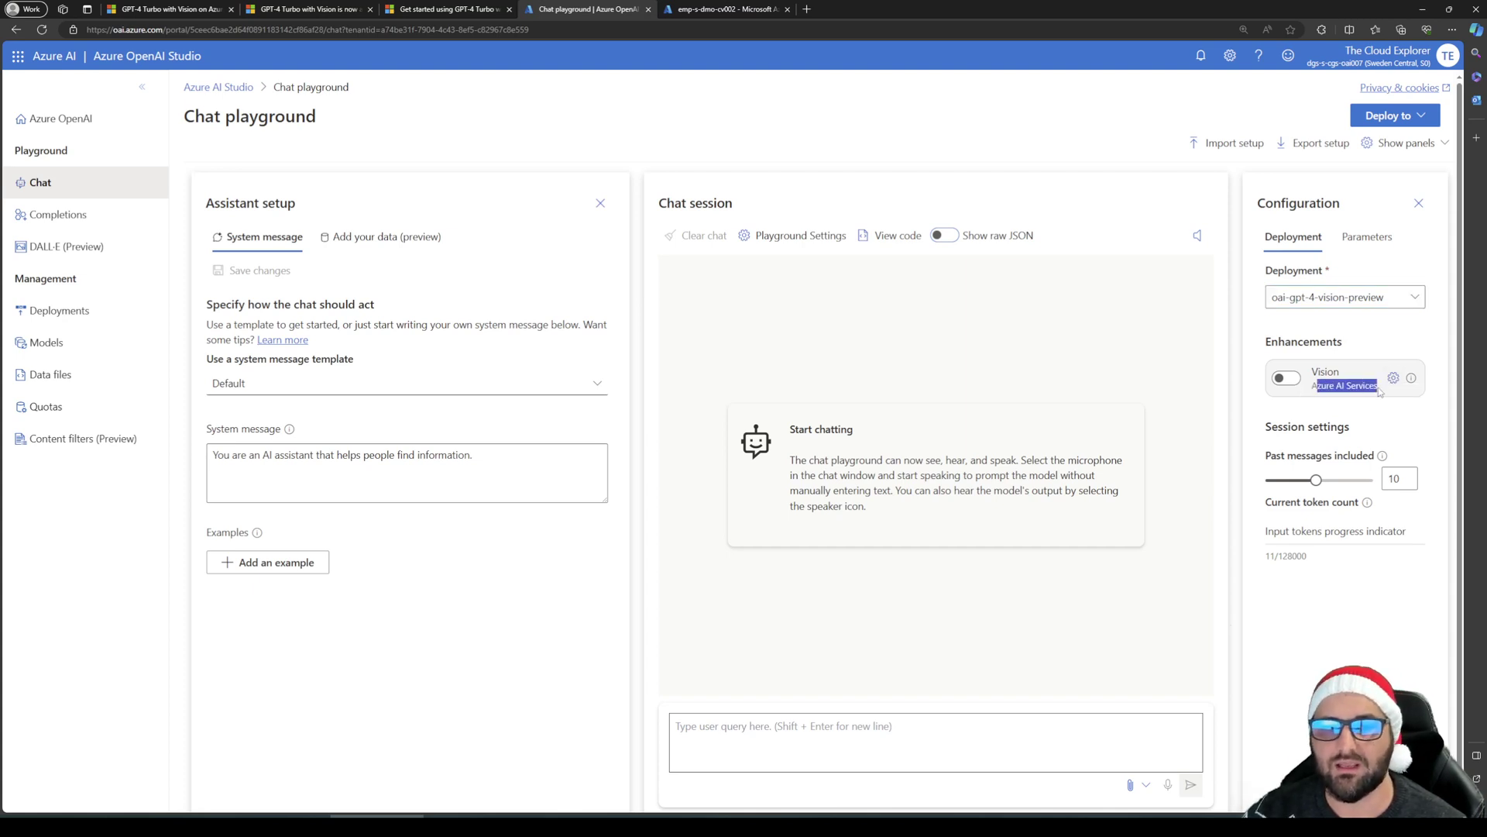
pyautogui.click(1425, 406)
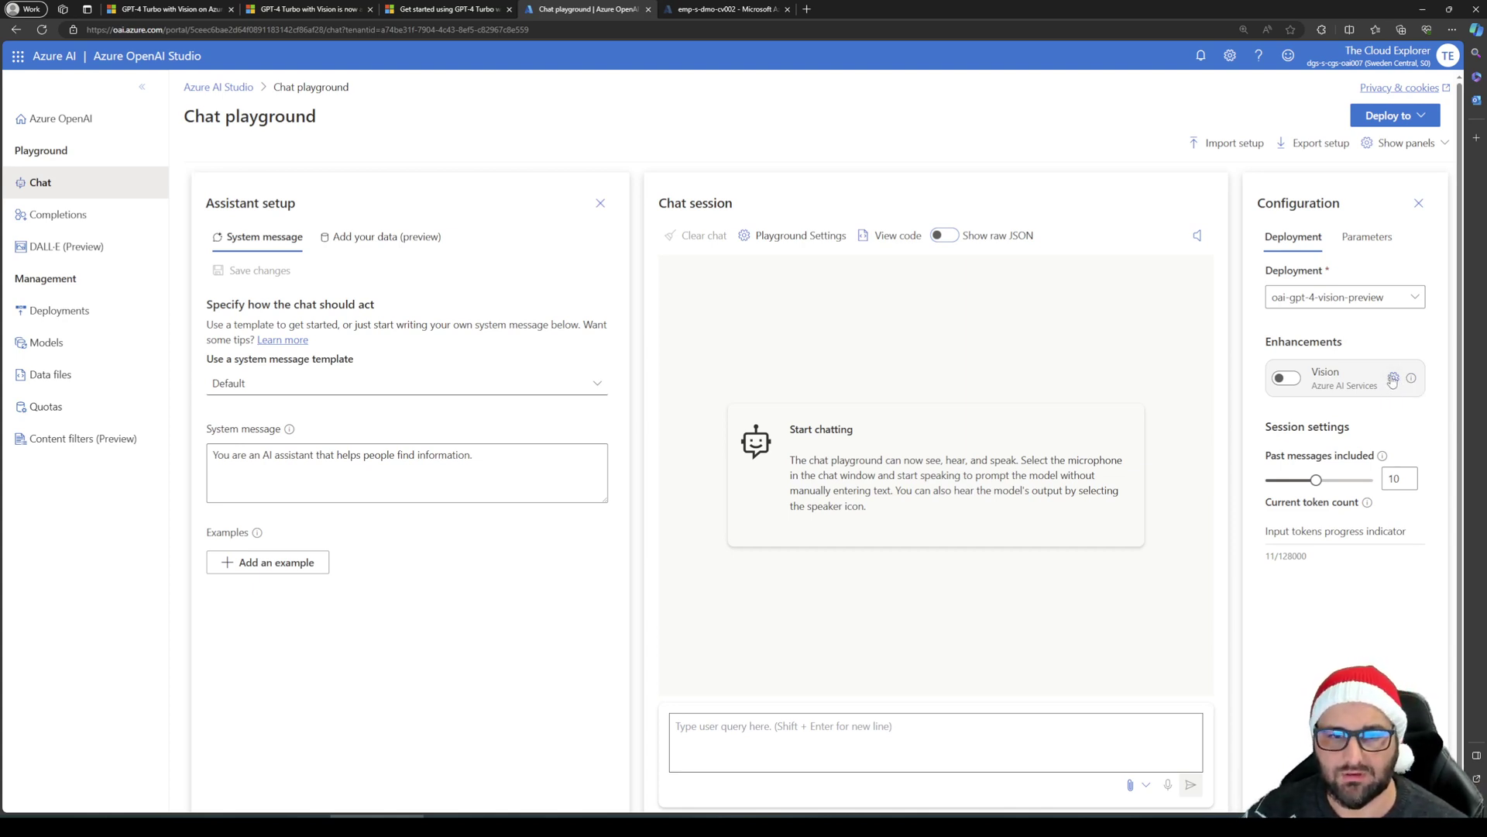
pyautogui.click(1394, 379)
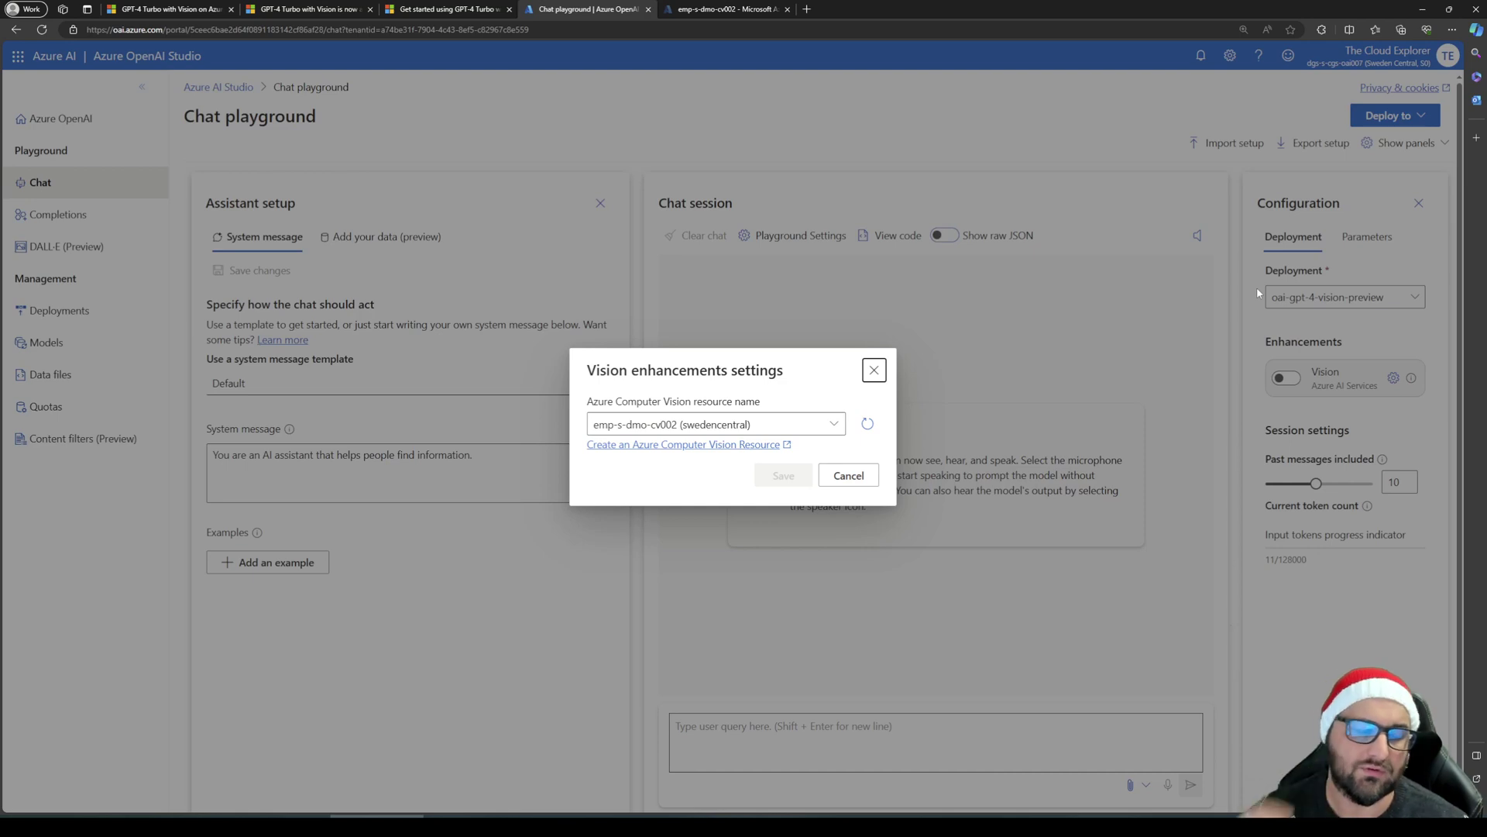
pyautogui.click(874, 370)
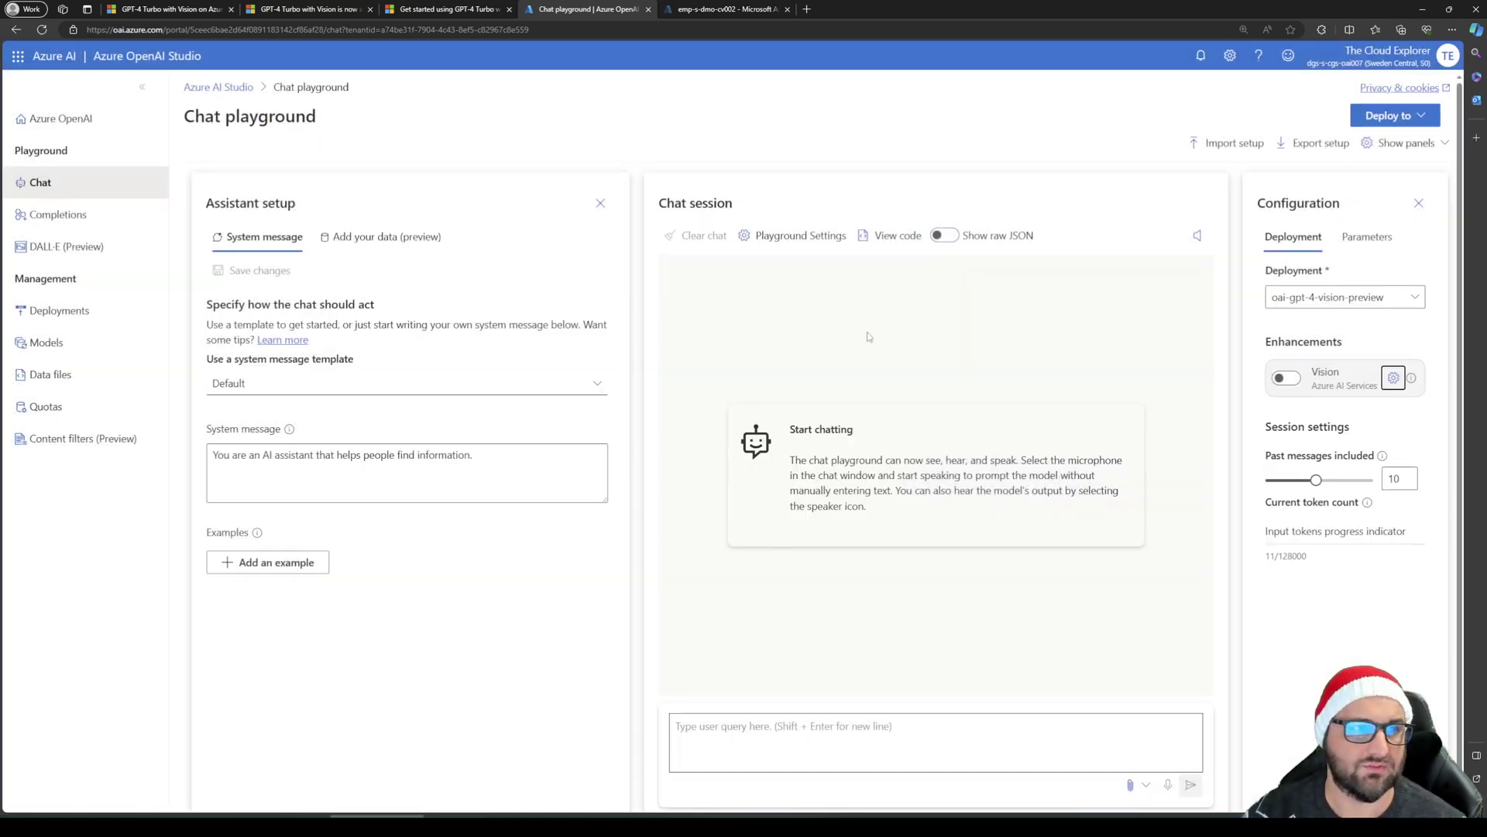
# Check the pricing tier of the emp-s-dmo-cv002 Computer Vision resource in the Azure portal, and return to the chat playground
pyautogui.click(712, 8)
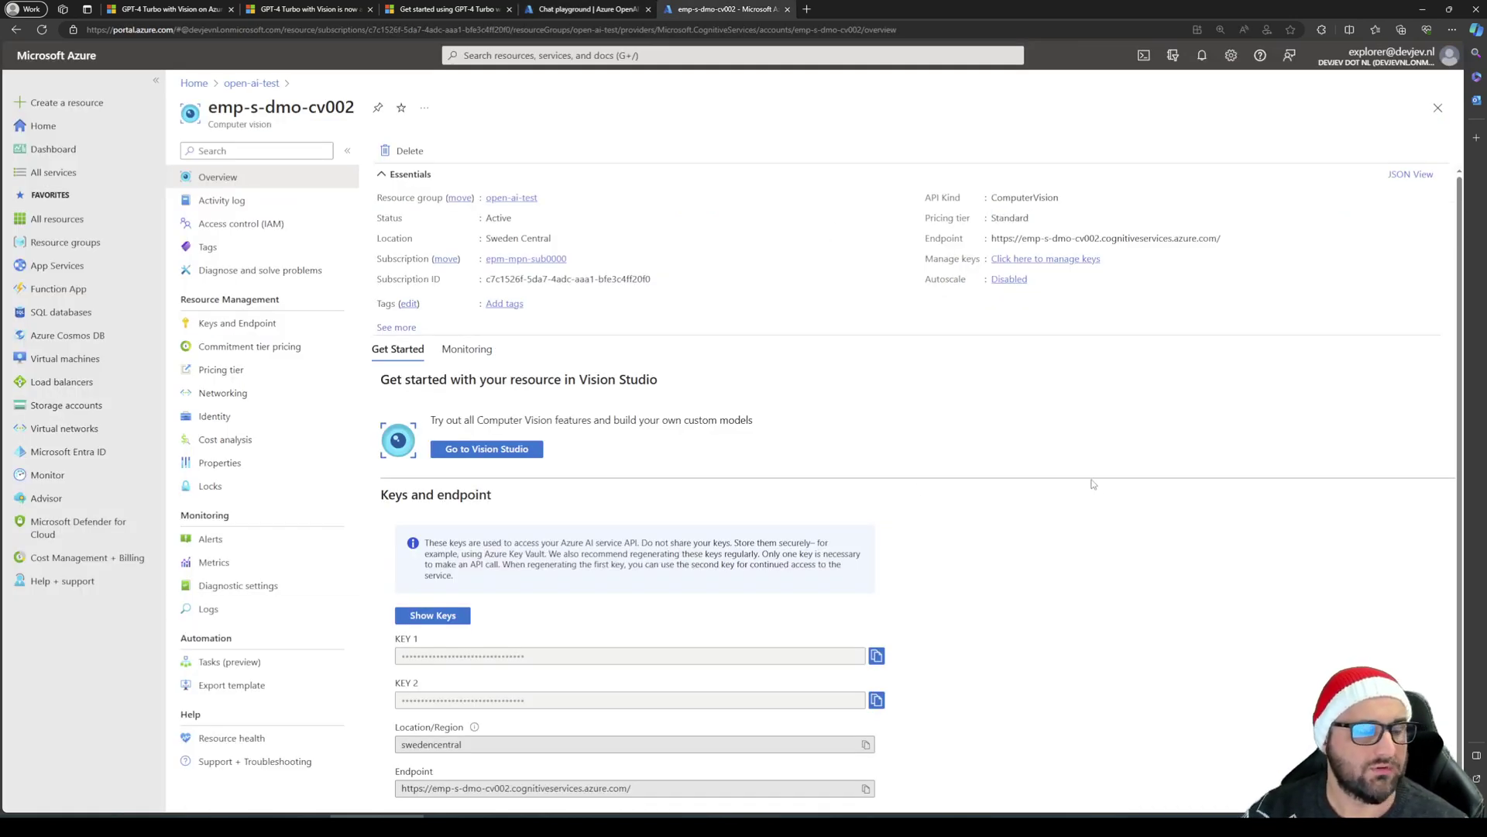
pyautogui.doubleClick(1007, 219)
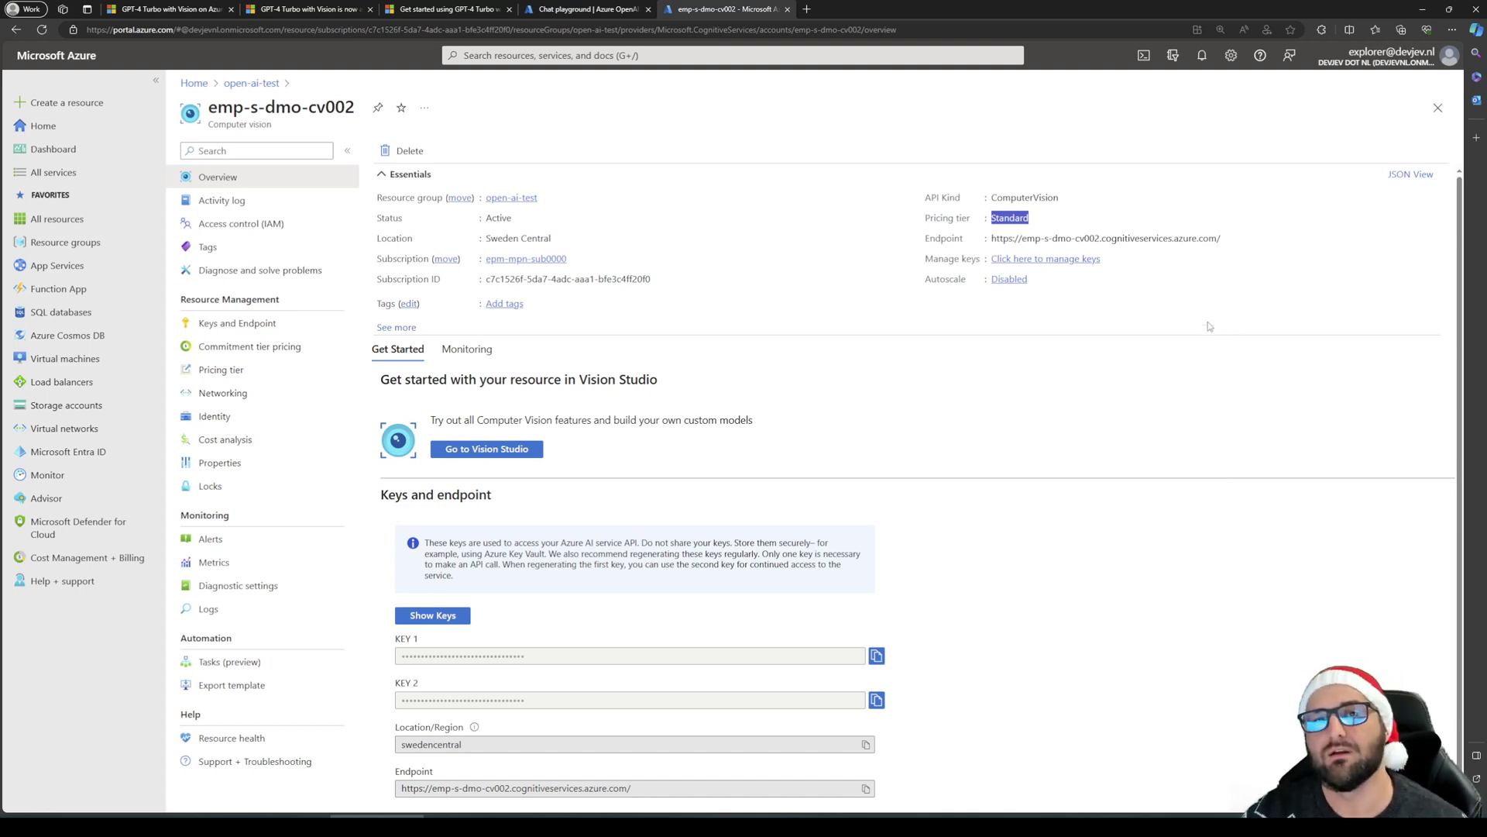
pyautogui.hotkey('ctrl', 'shift', 'Tab')
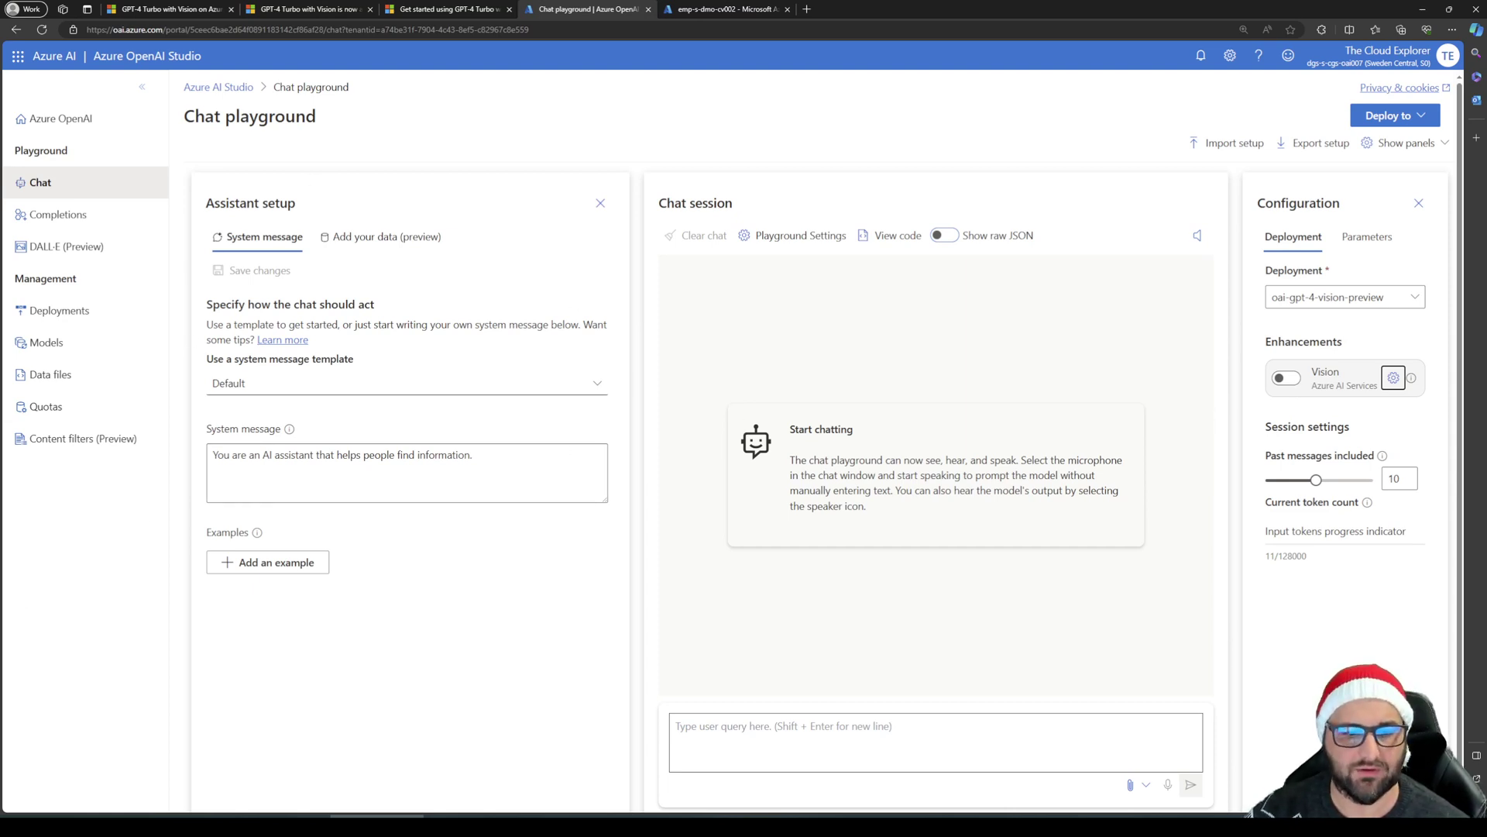
# Attach the picture of the white boat in a pond to the chat and send the prompt "Describe this image"
pyautogui.click(1136, 785)
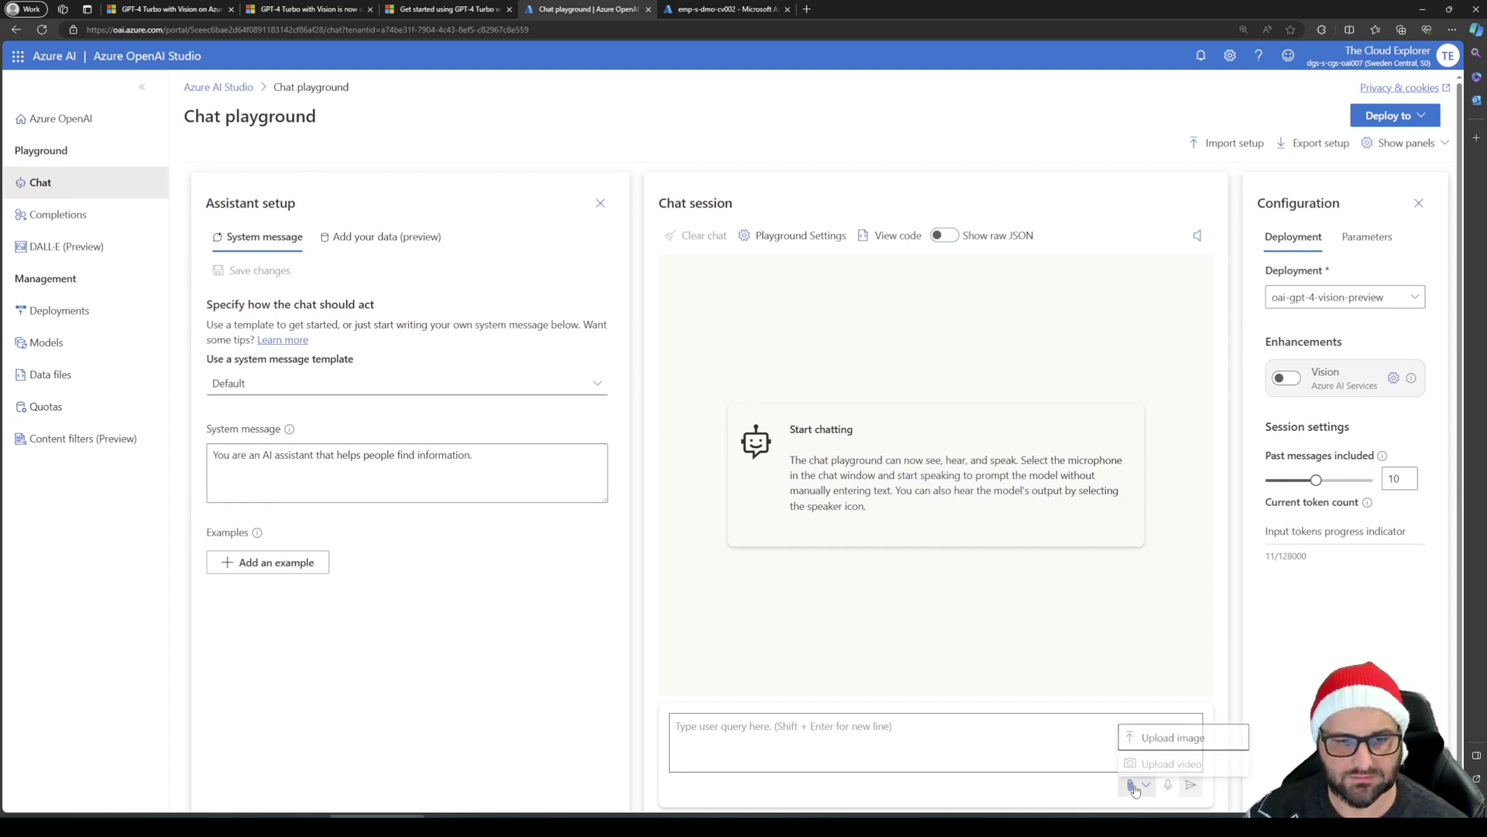
pyautogui.click(1185, 736)
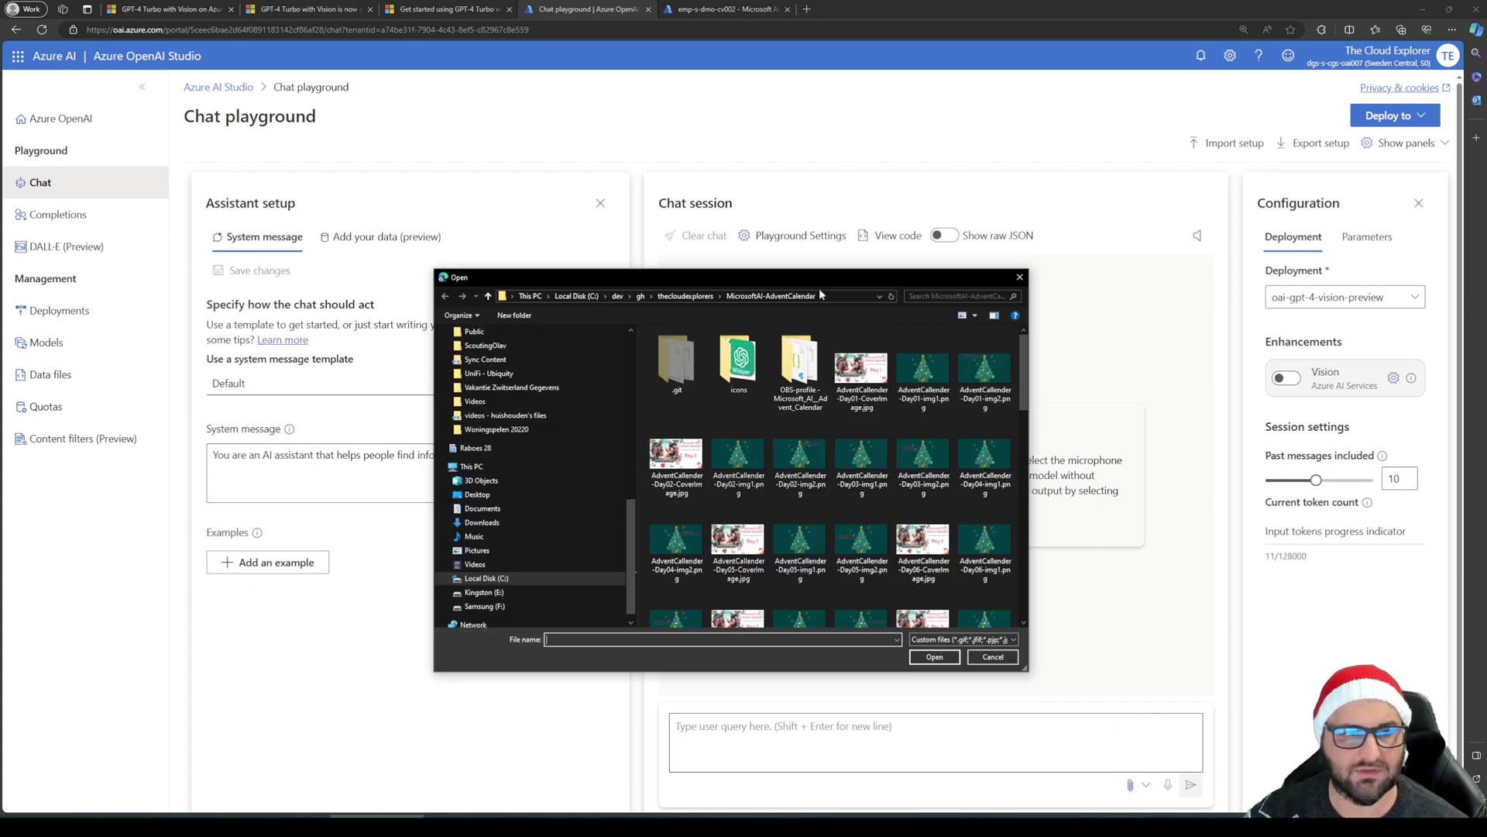
pyautogui.press('Escape')
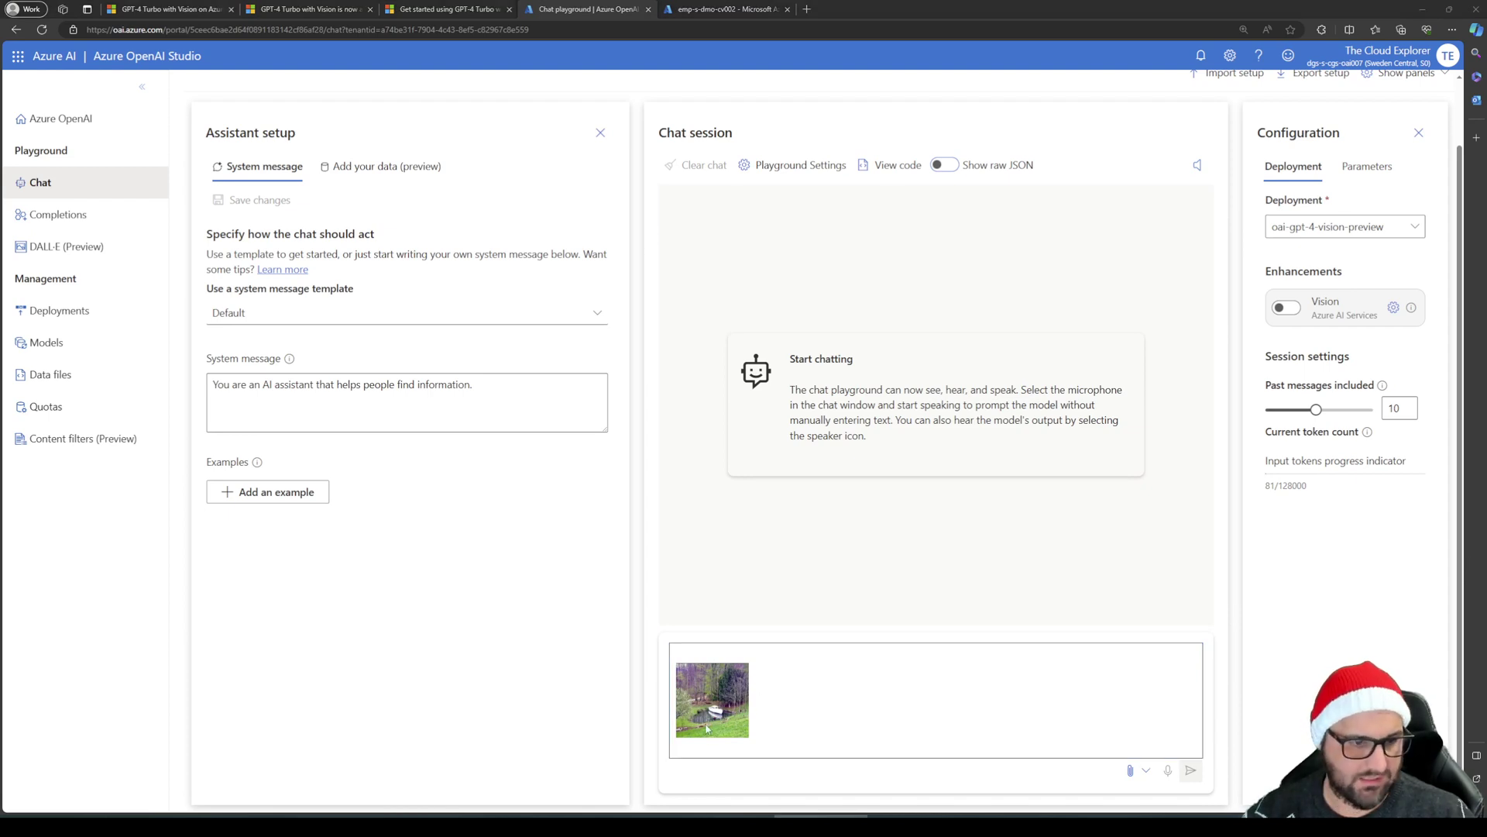
pyautogui.write('Describe this image')
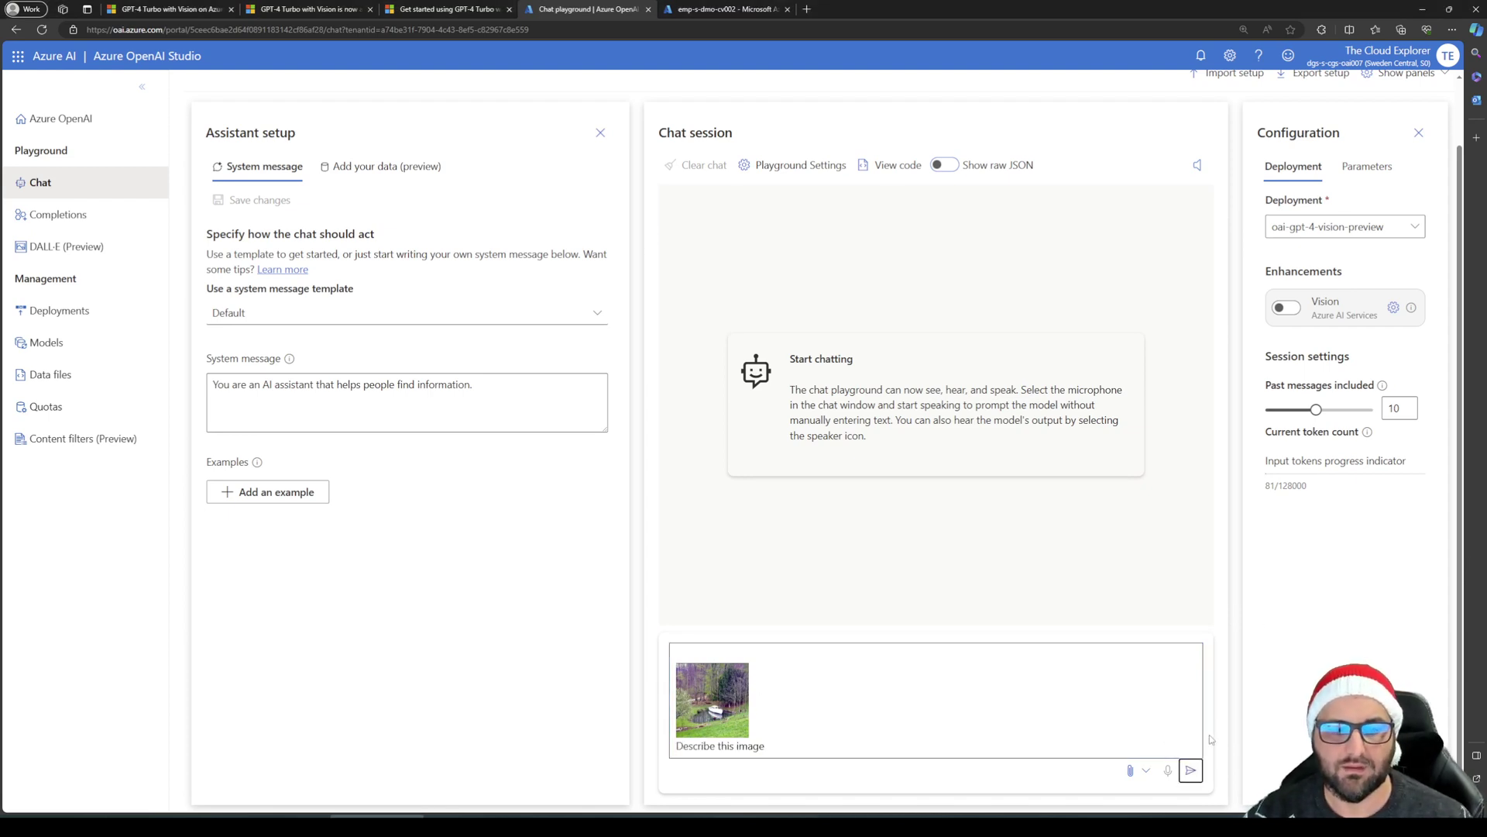
pyautogui.press('Return')
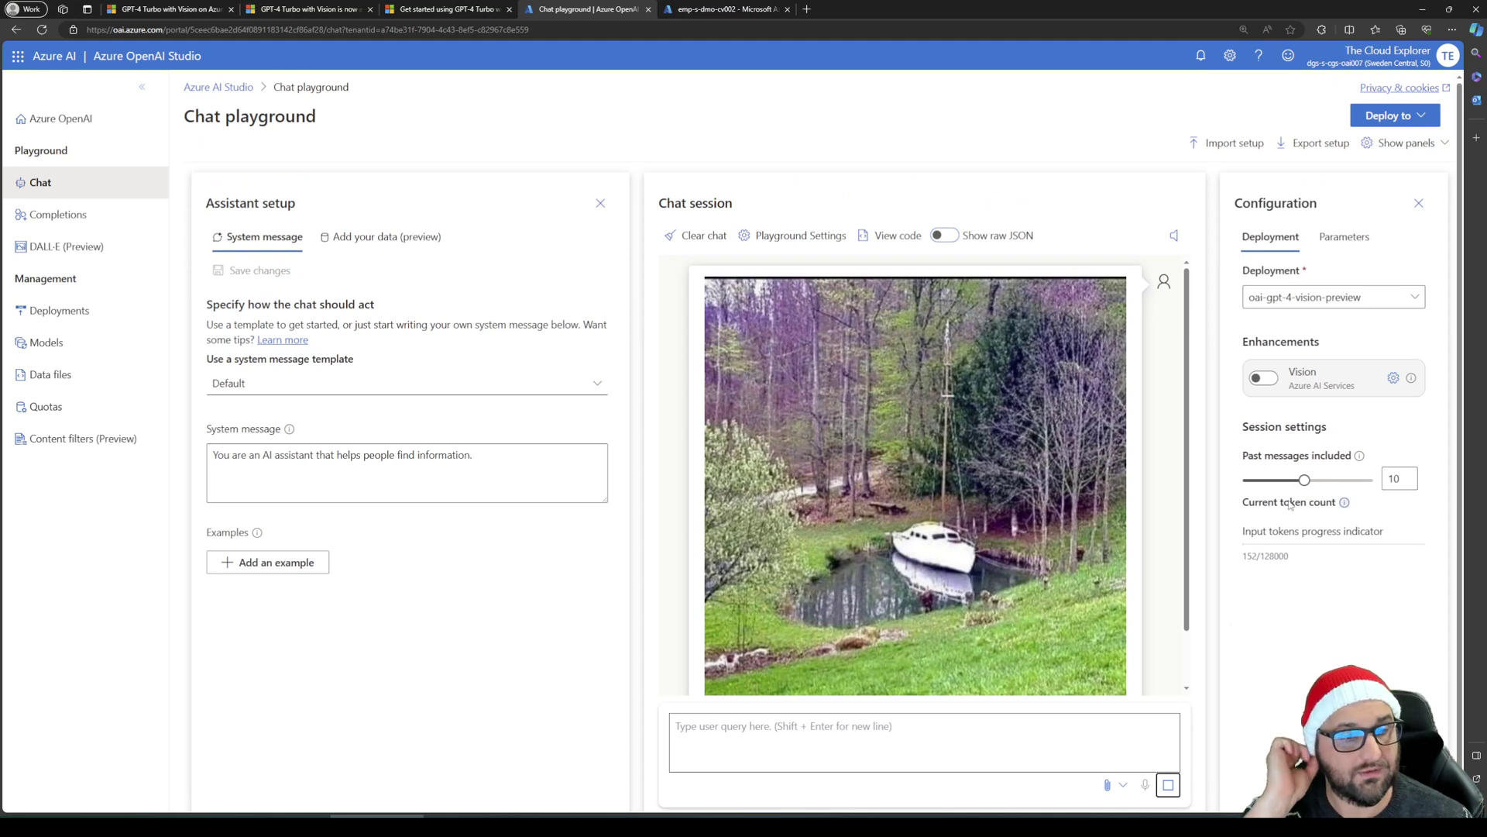
# Read the model's description of the boat picture and compare its details with the image
pyautogui.scroll(-2, 1071, 552)
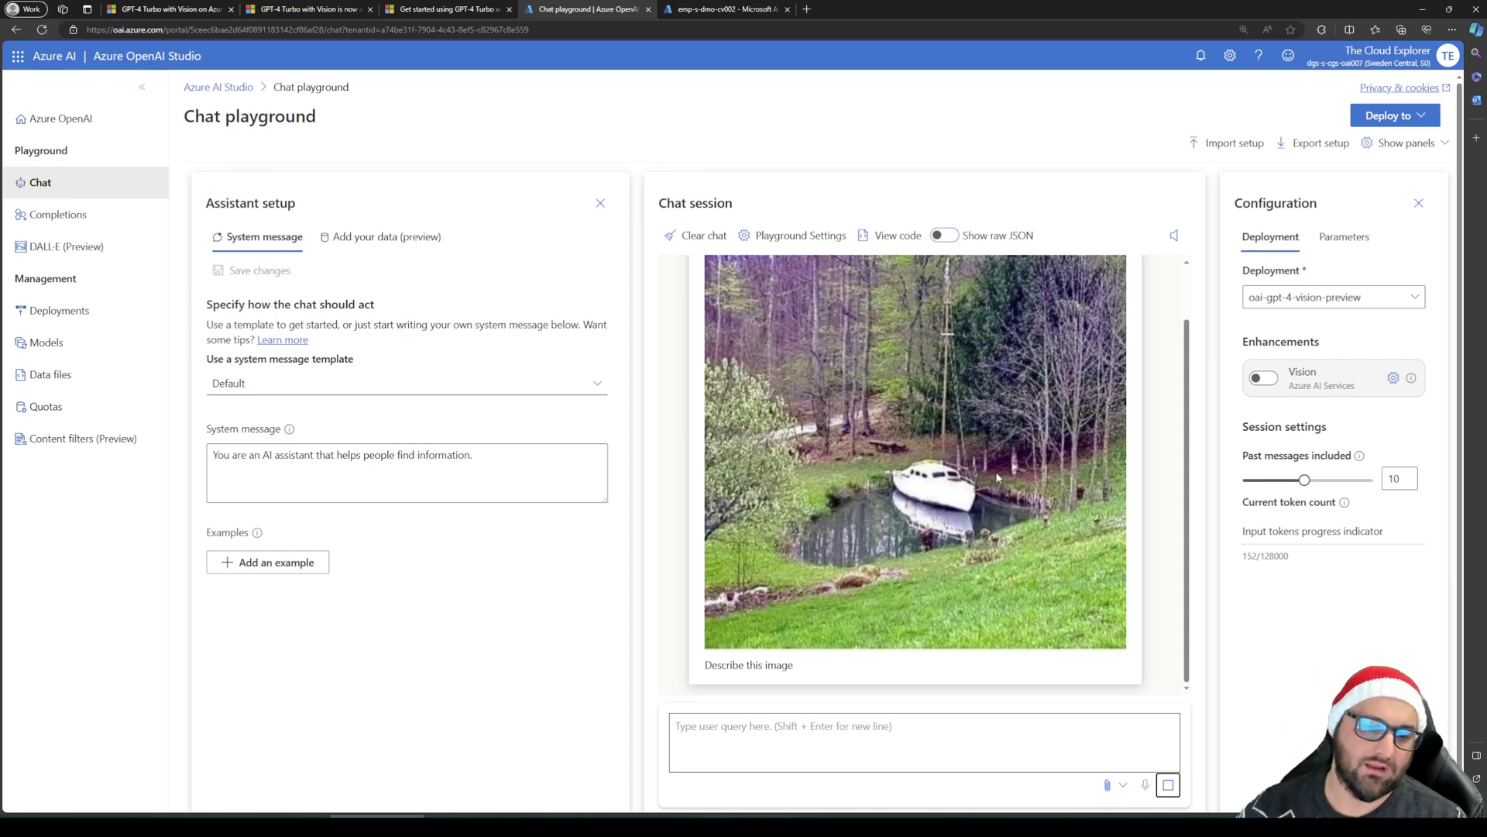
pyautogui.scroll(-1, 996, 471)
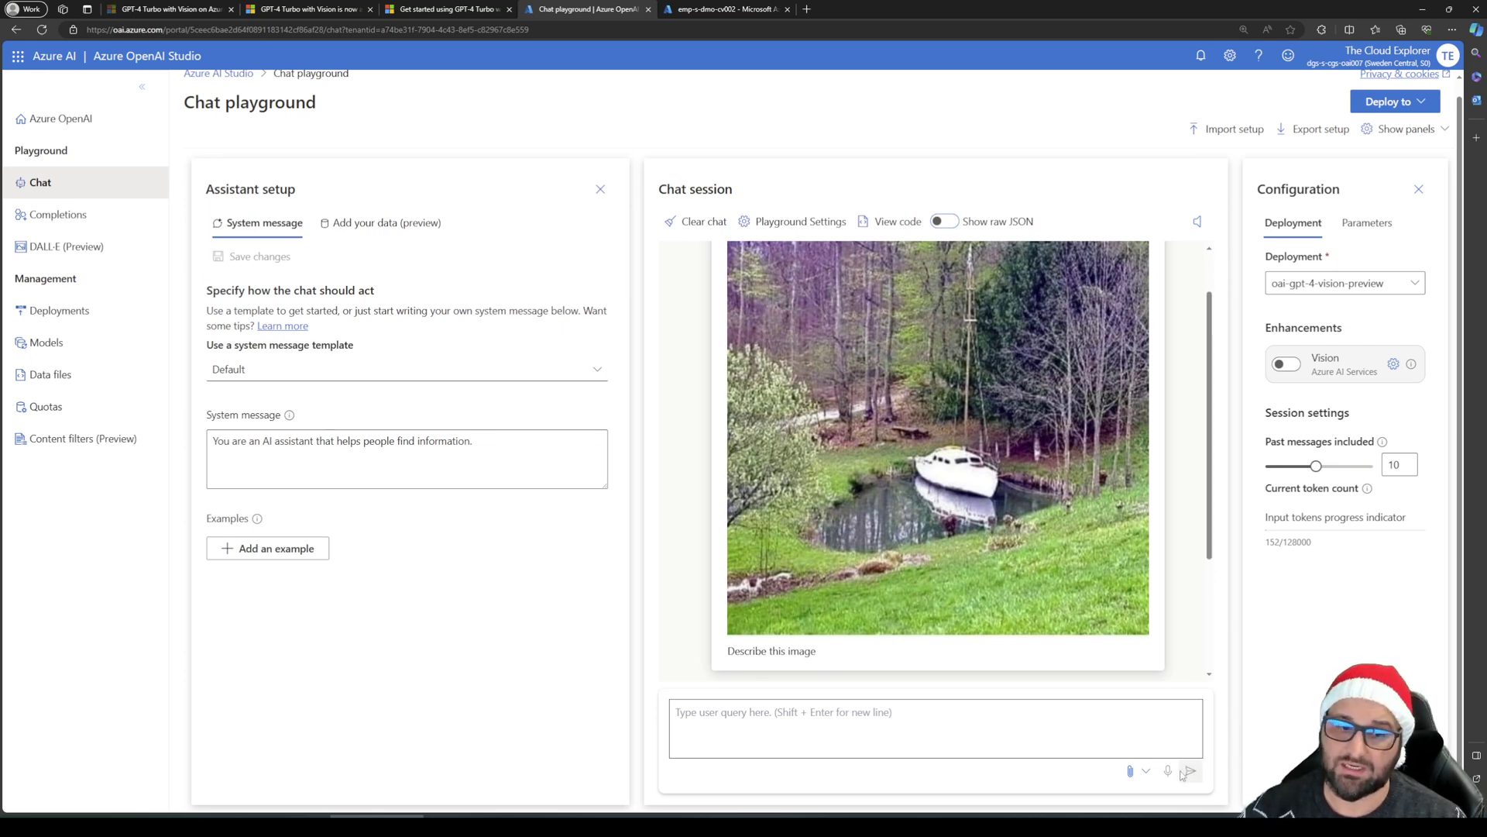
pyautogui.scroll(-3, 1164, 560)
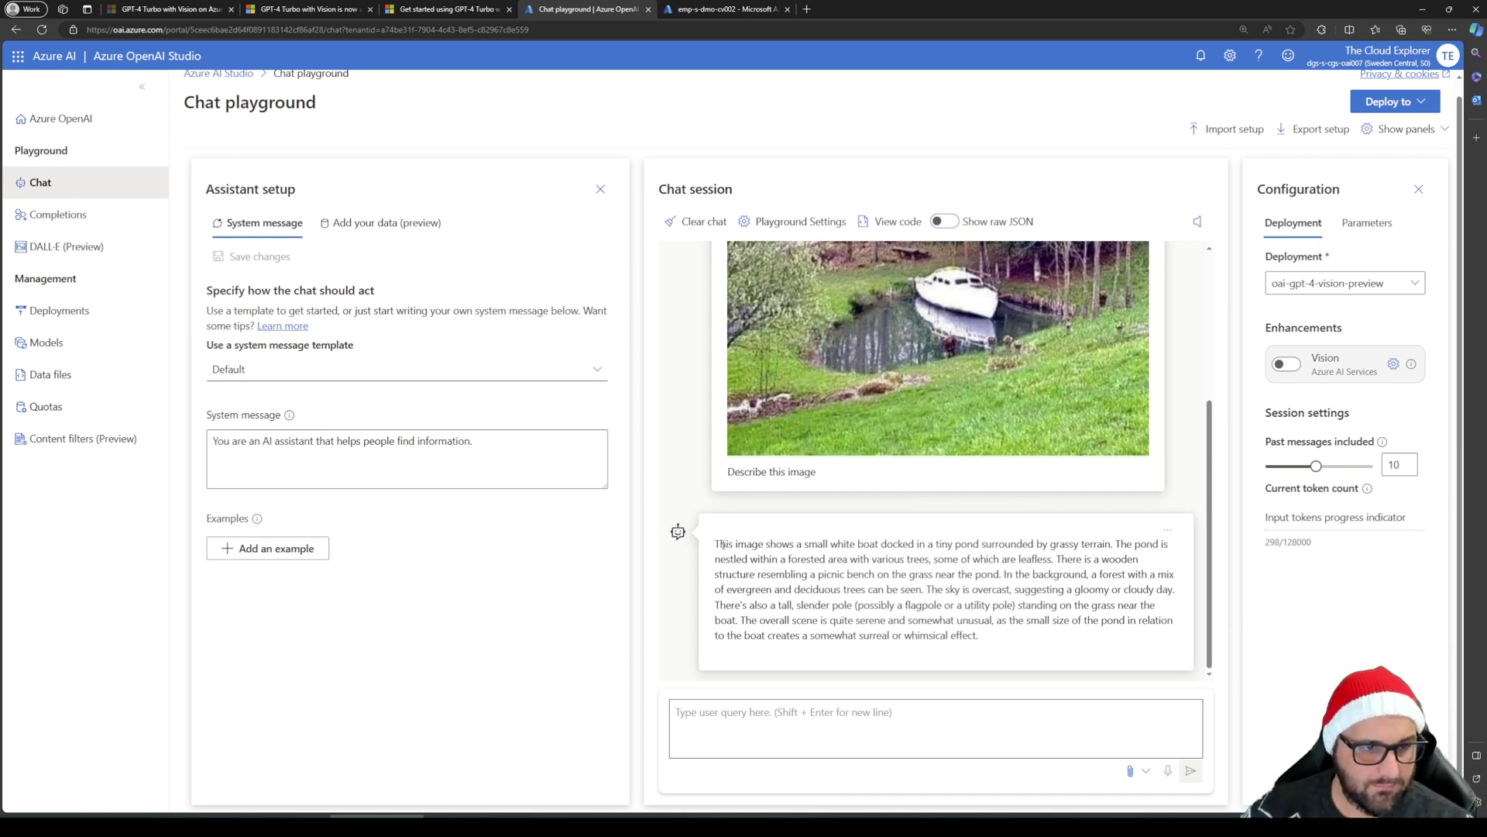
pyautogui.moveTo(718, 545); pyautogui.dragTo(1112, 543)
pyautogui.click(941, 542)
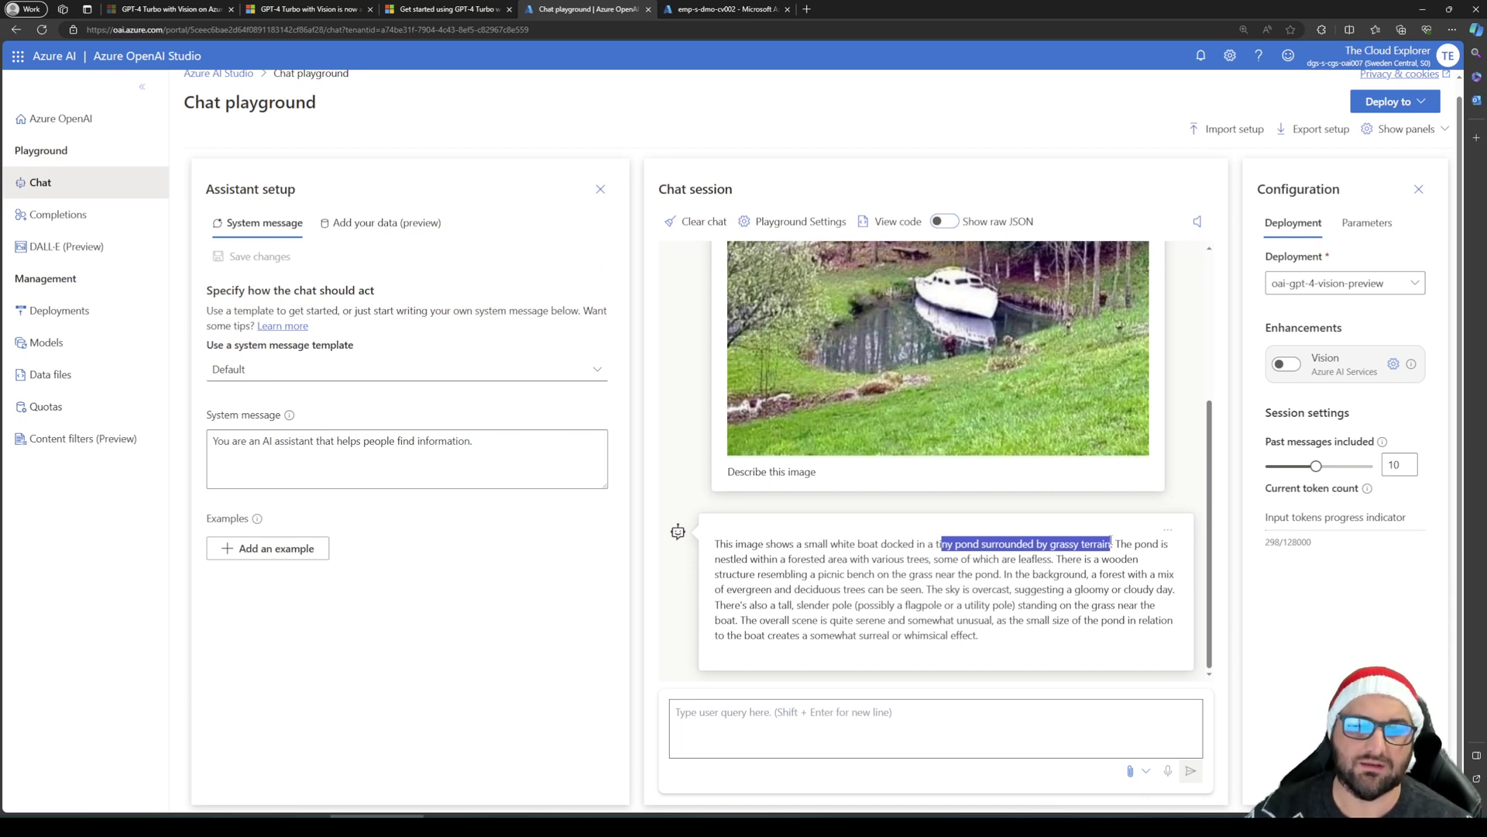
pyautogui.click(1120, 543)
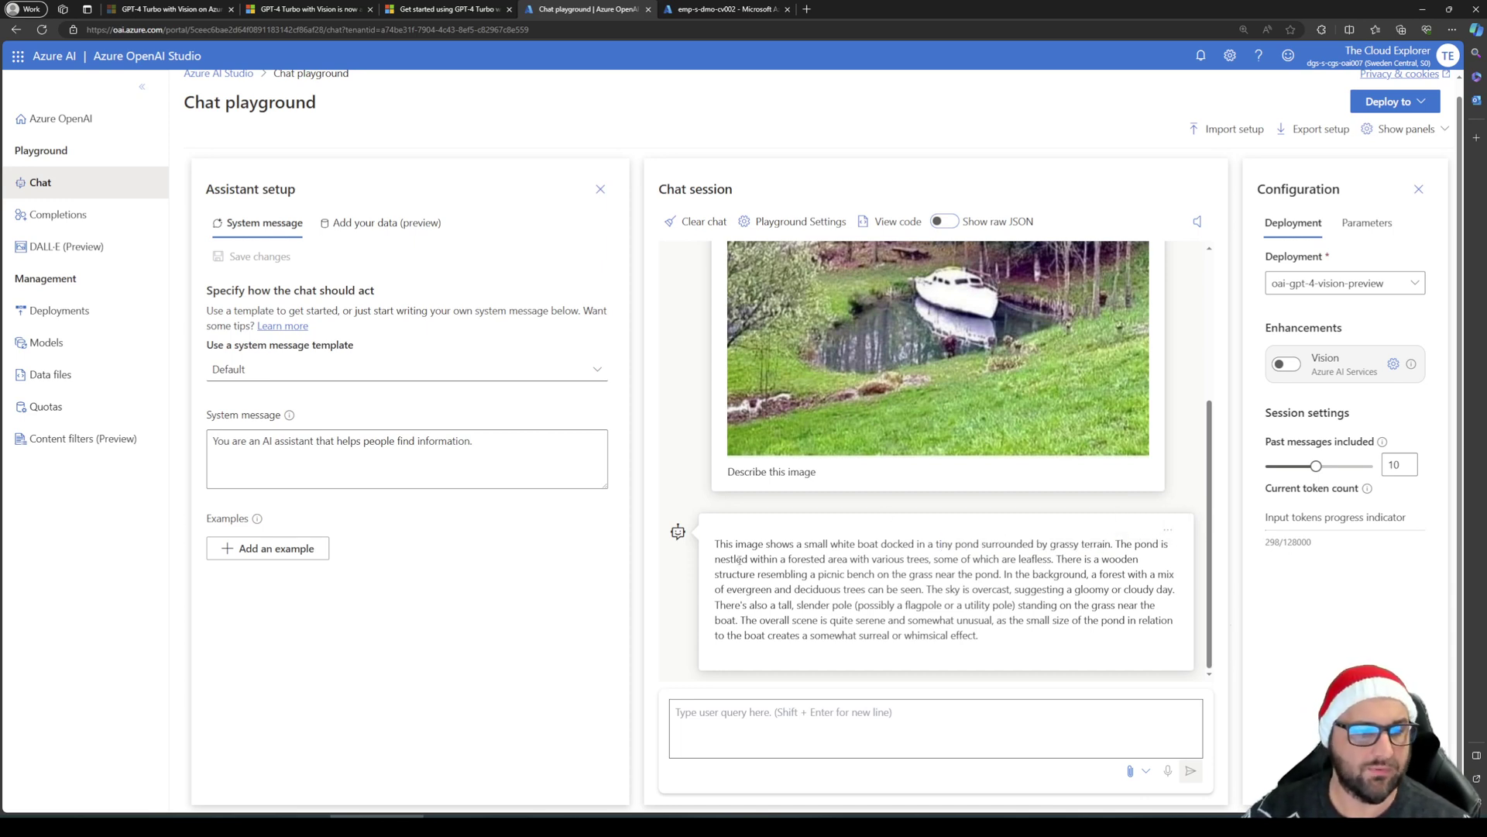
pyautogui.moveTo(736, 559); pyautogui.dragTo(901, 560)
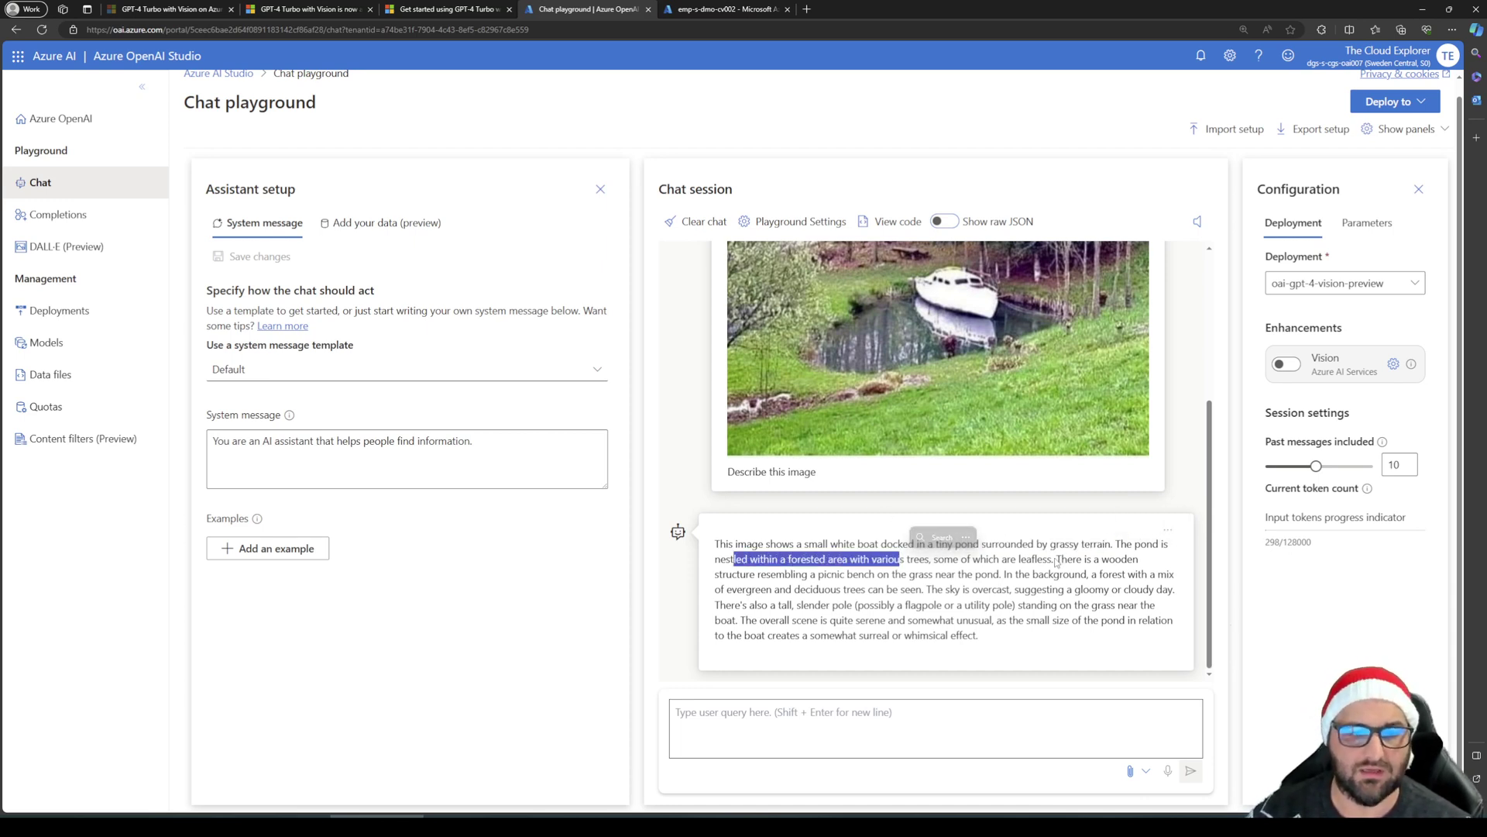
pyautogui.moveTo(1056, 560); pyautogui.dragTo(1138, 559)
pyautogui.moveTo(758, 574); pyautogui.dragTo(1011, 574)
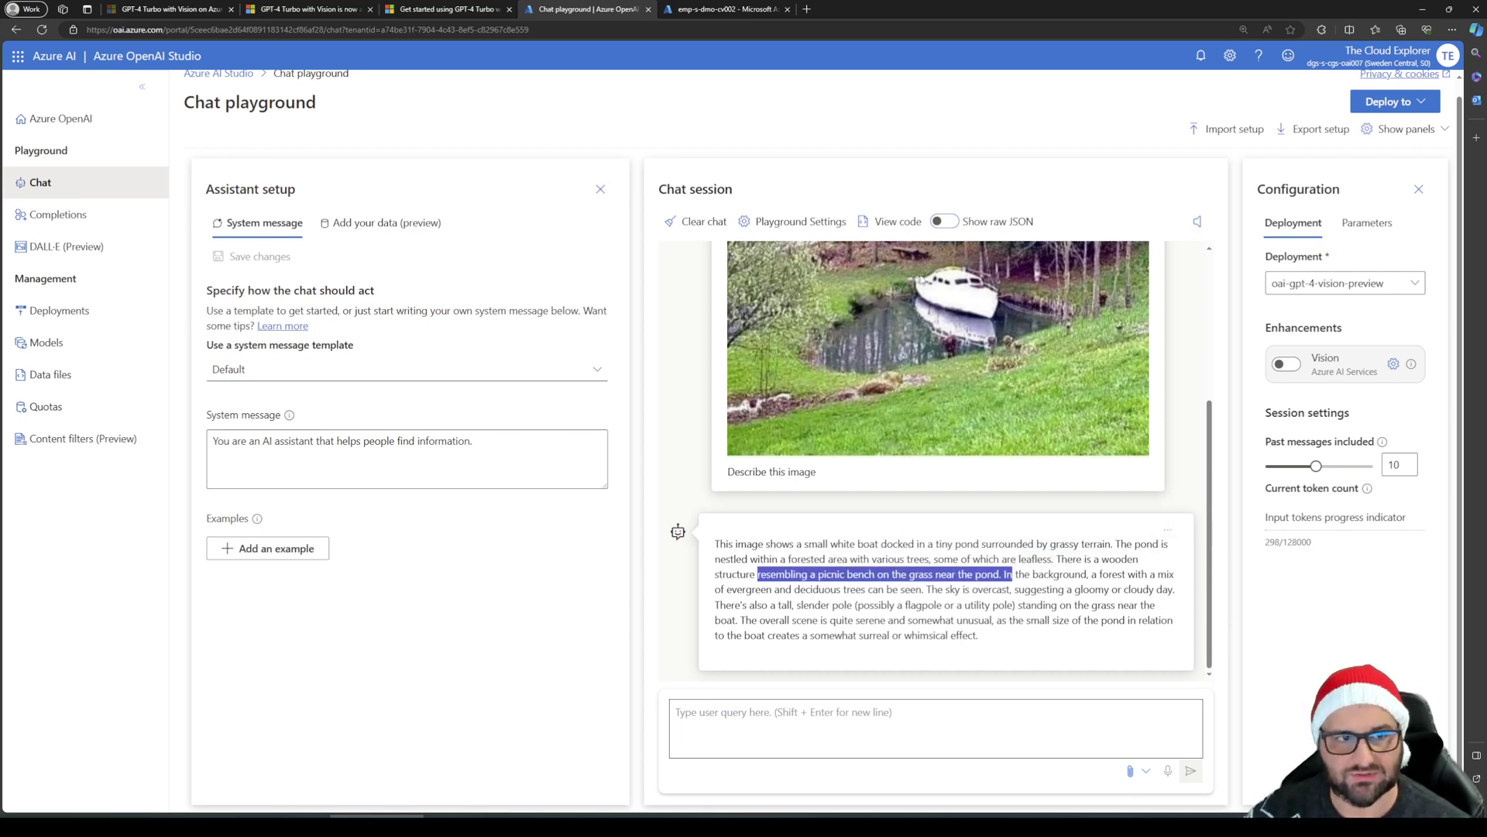
pyautogui.scroll(1, 921, 318)
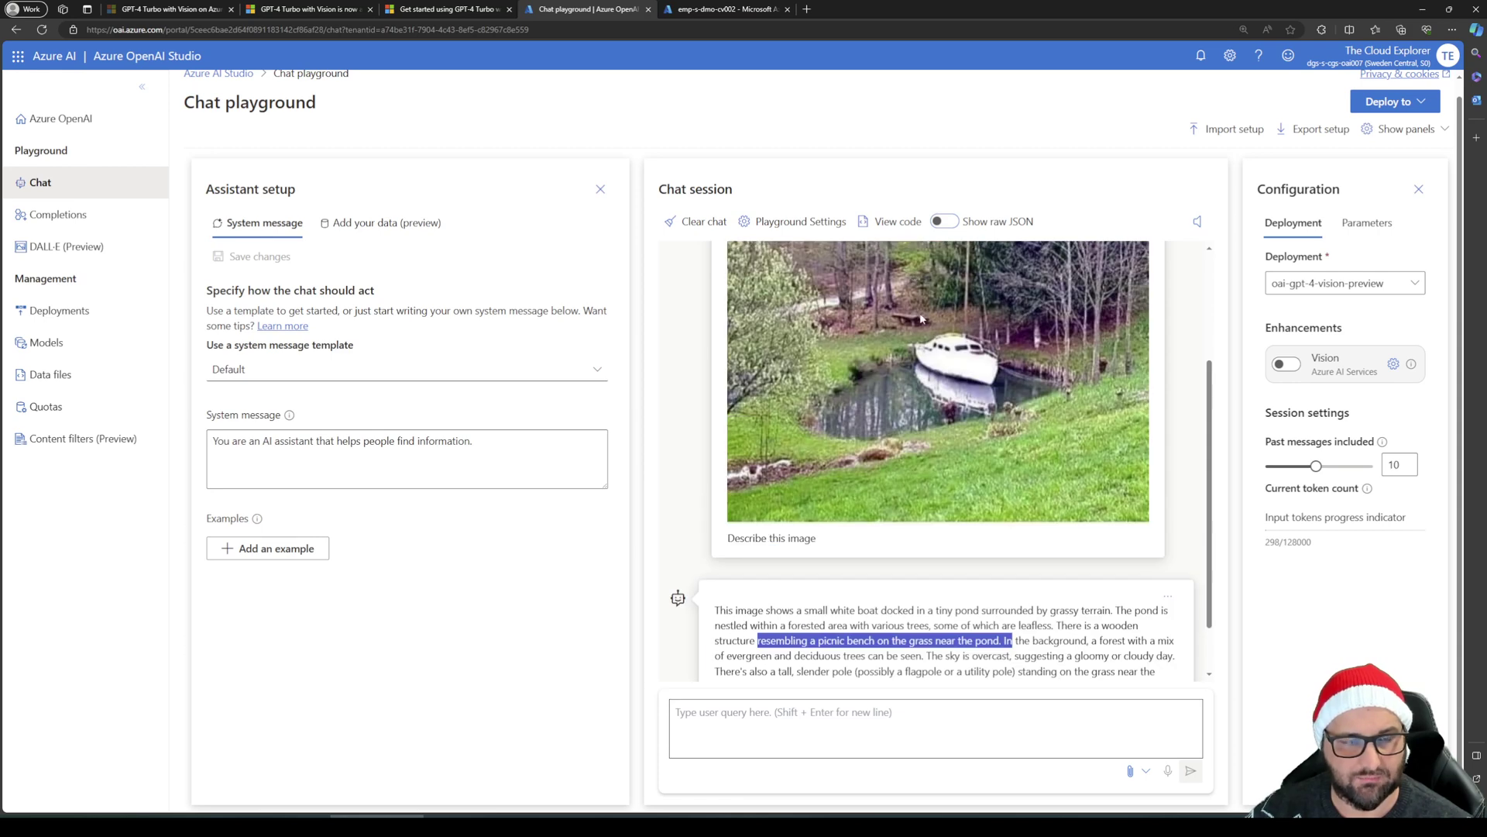
pyautogui.scroll(-1, 1124, 604)
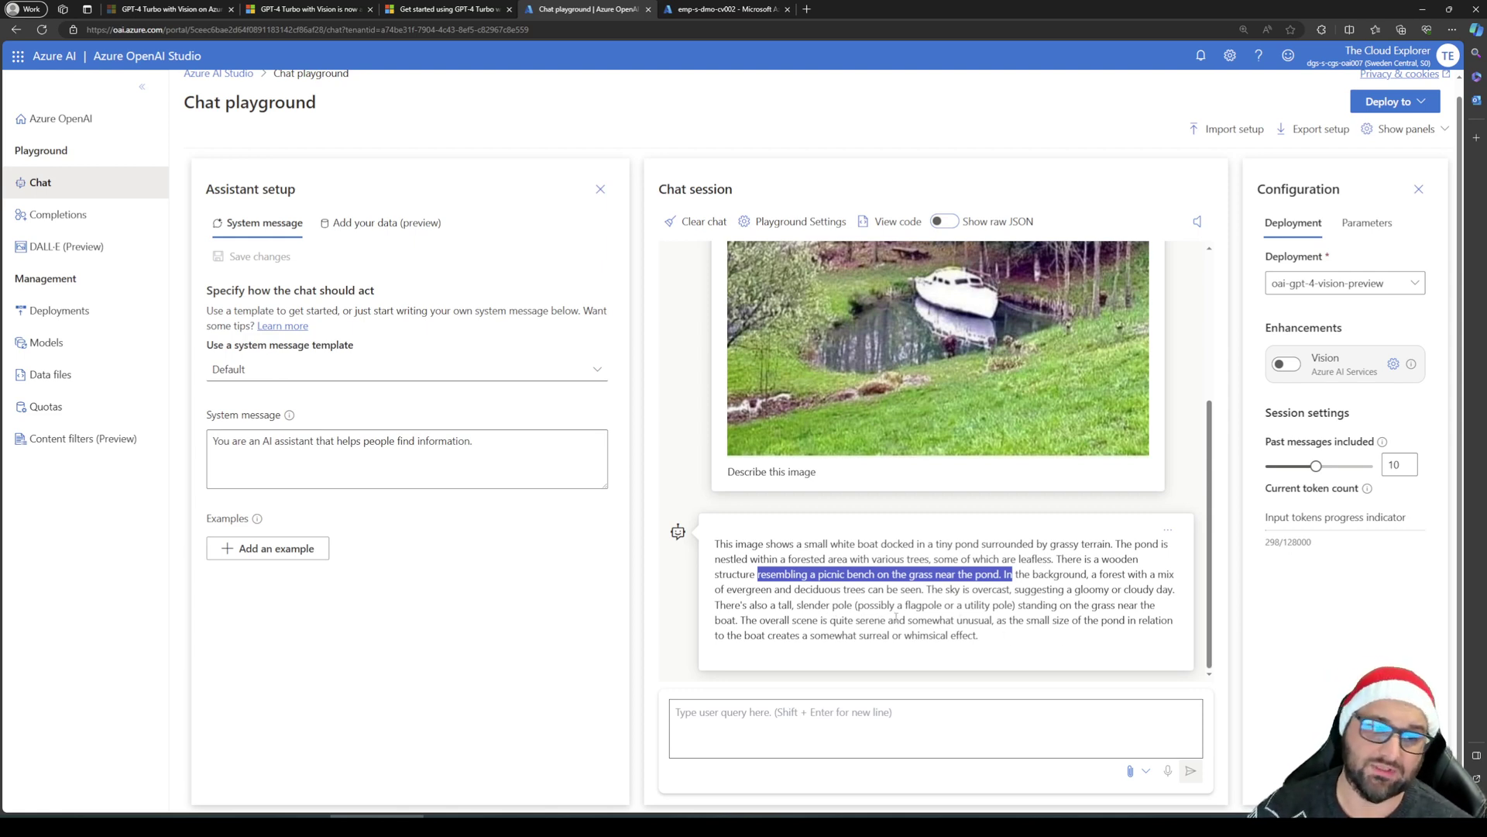
pyautogui.moveTo(893, 620); pyautogui.dragTo(1185, 625)
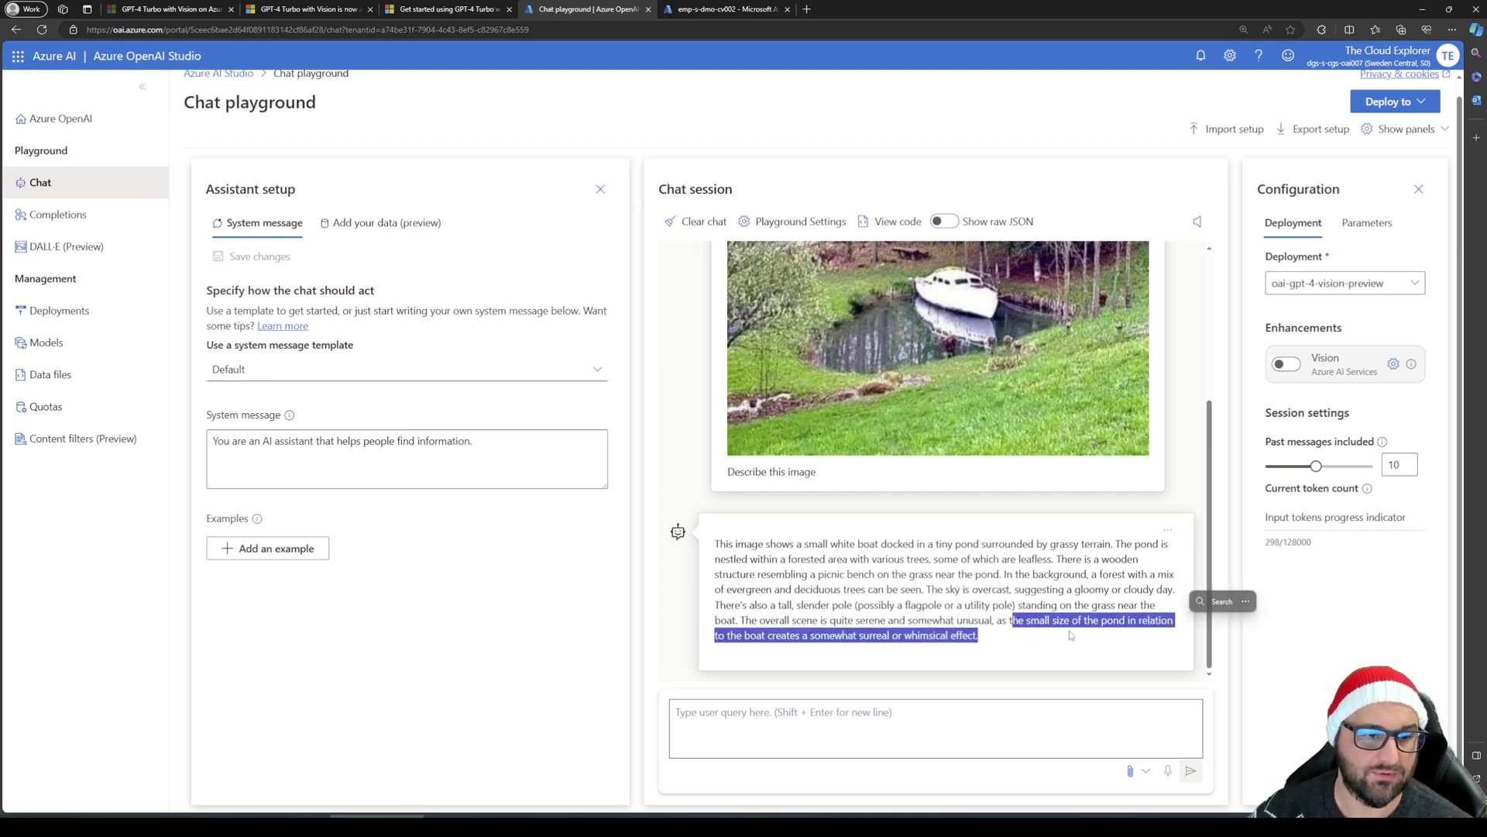
# Review the closing remark of the boat description about the pond's size in relation to the boat
pyautogui.click(913, 636)
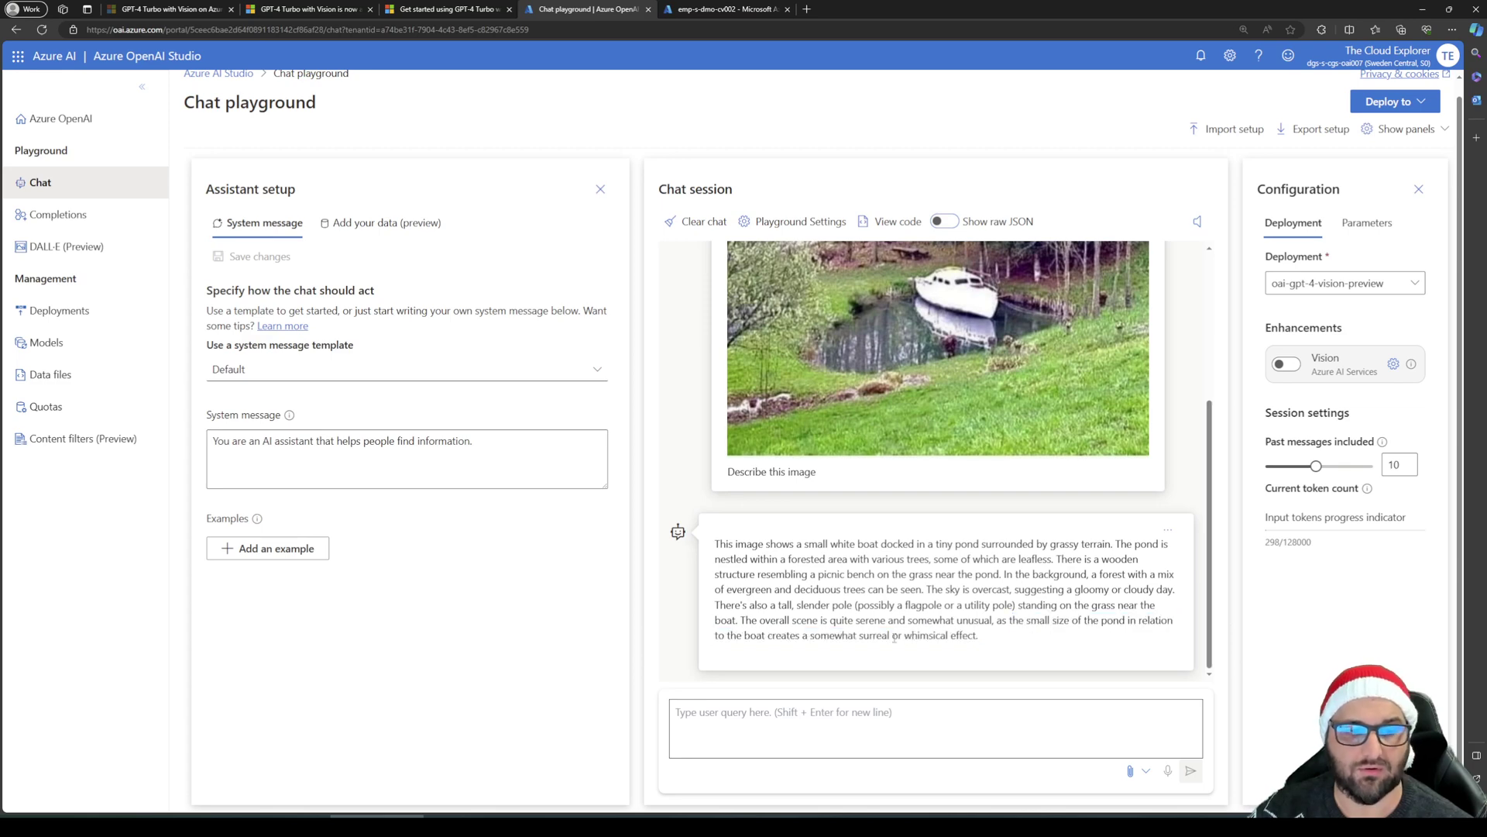
pyautogui.moveTo(892, 635); pyautogui.dragTo(1000, 637)
pyautogui.click(1119, 607)
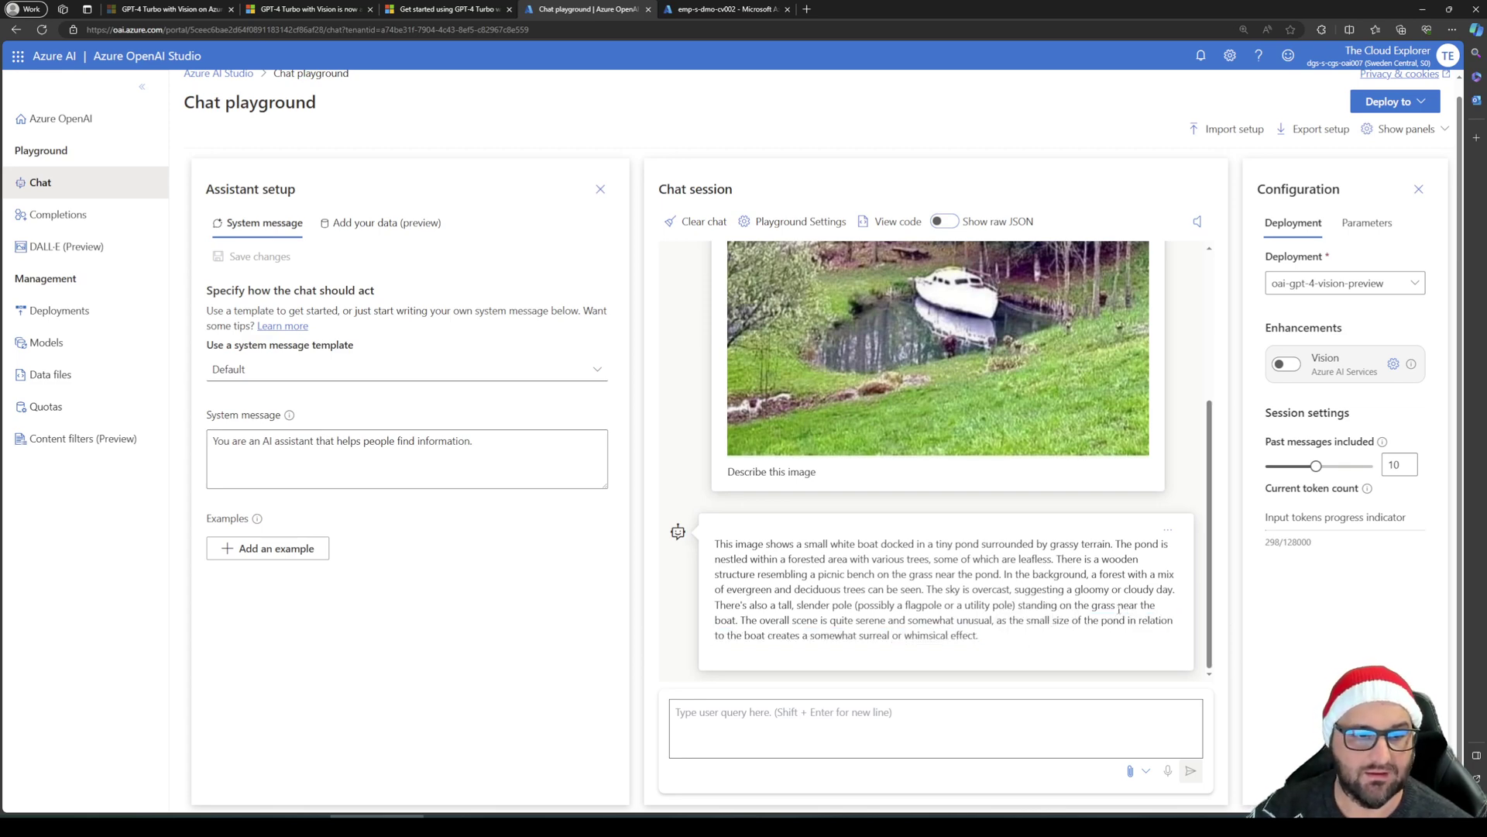
# Send the follow-up question "What do I need to do to be able to sail with this boat" about the picture
pyautogui.scroll(3, 1016, 603)
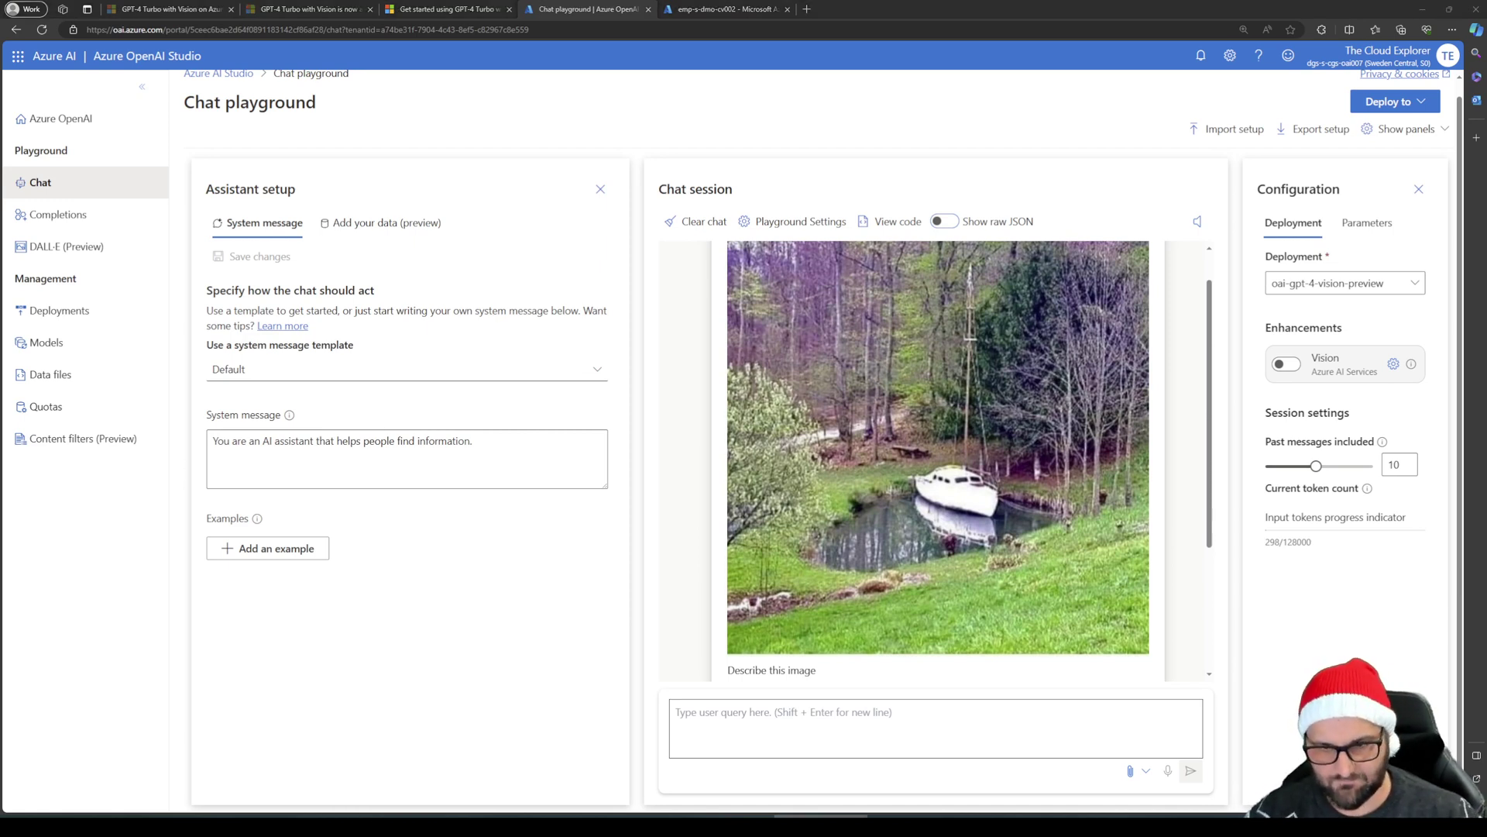
pyautogui.click(755, 744)
pyautogui.write('What do I need to do to be bale sail with this boat')
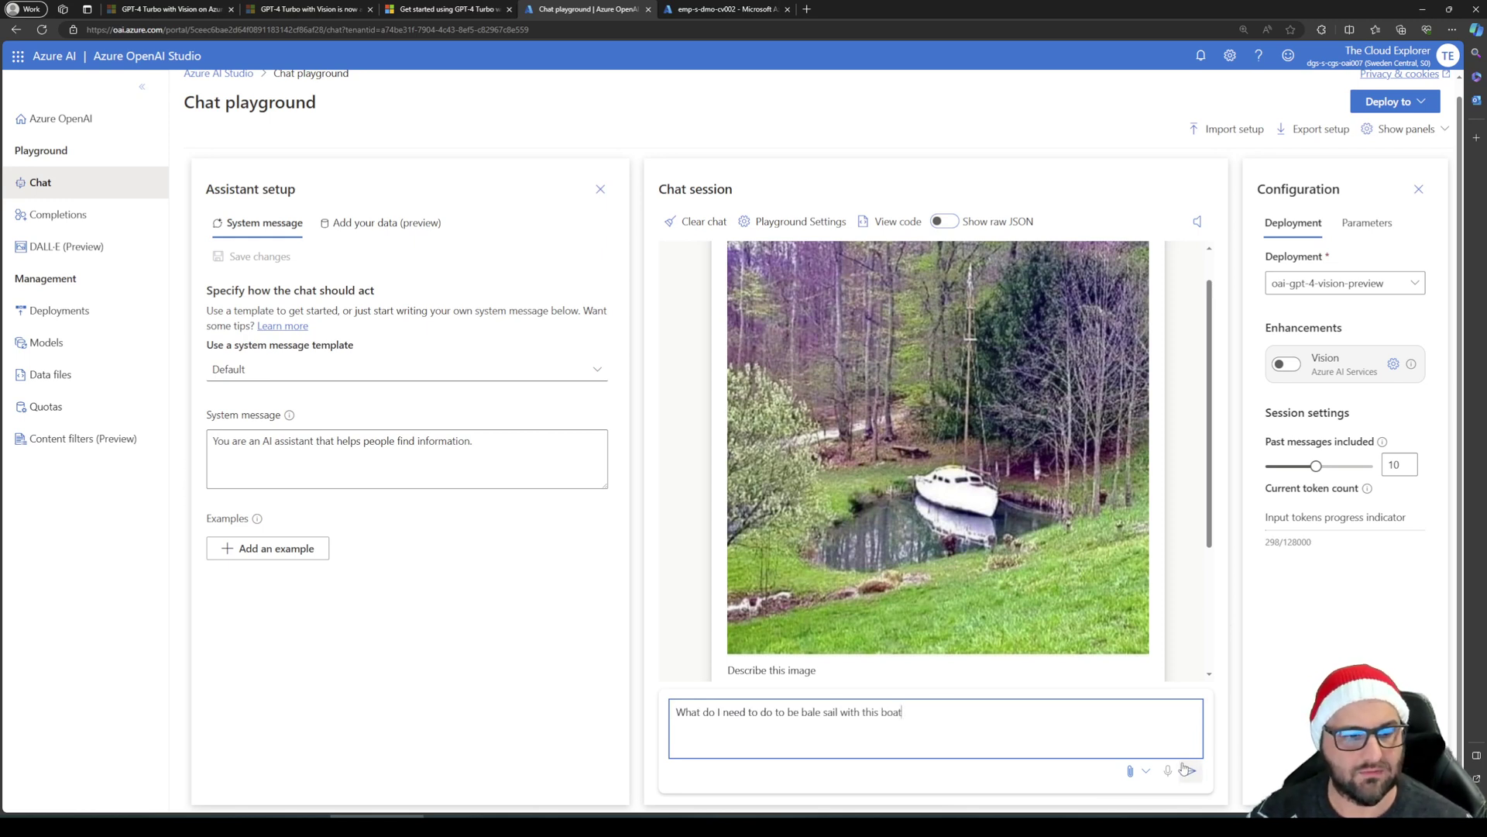
pyautogui.doubleClick(808, 709)
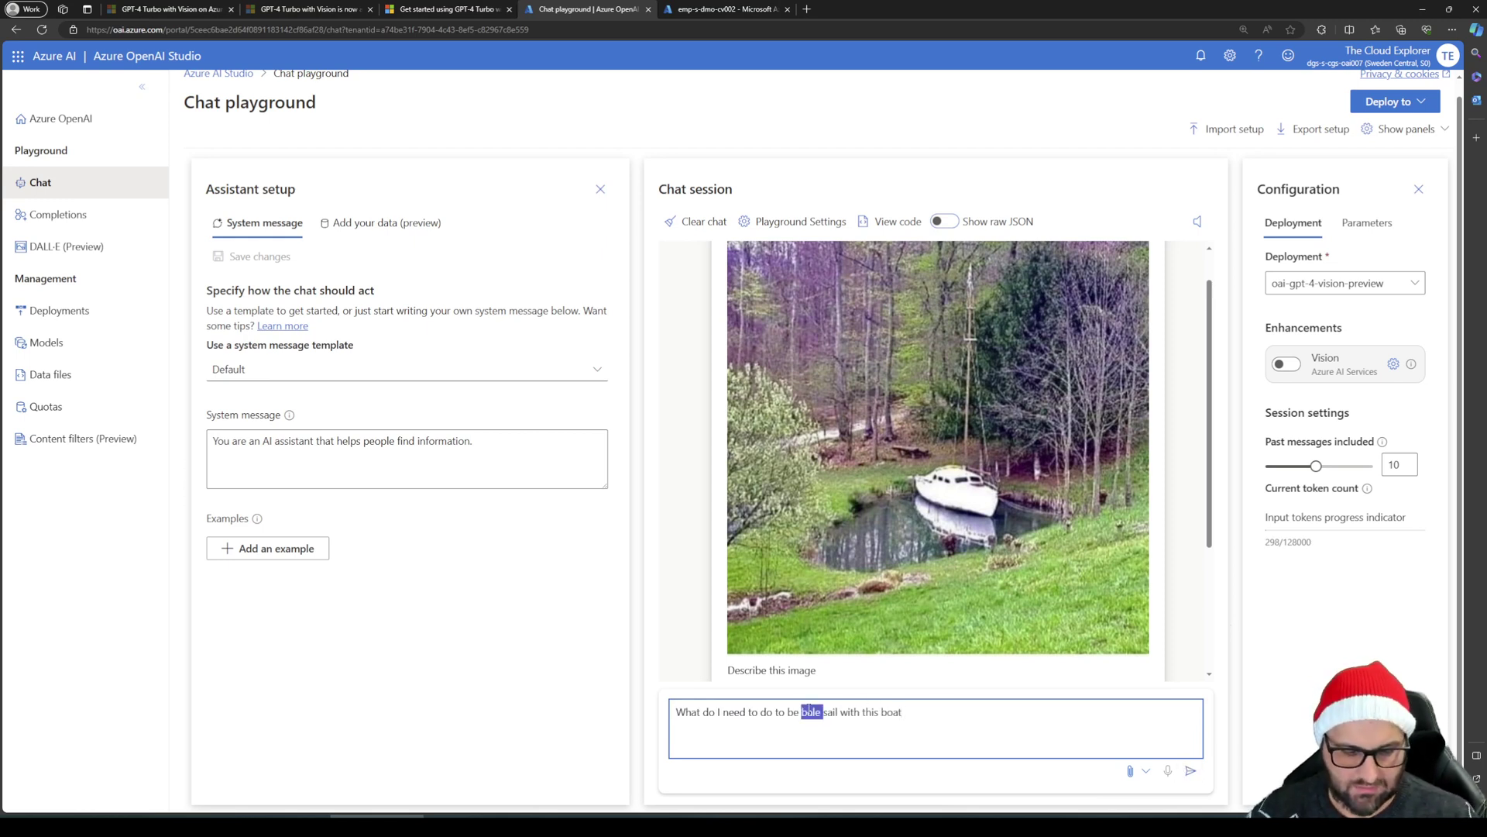
pyautogui.write('able ')
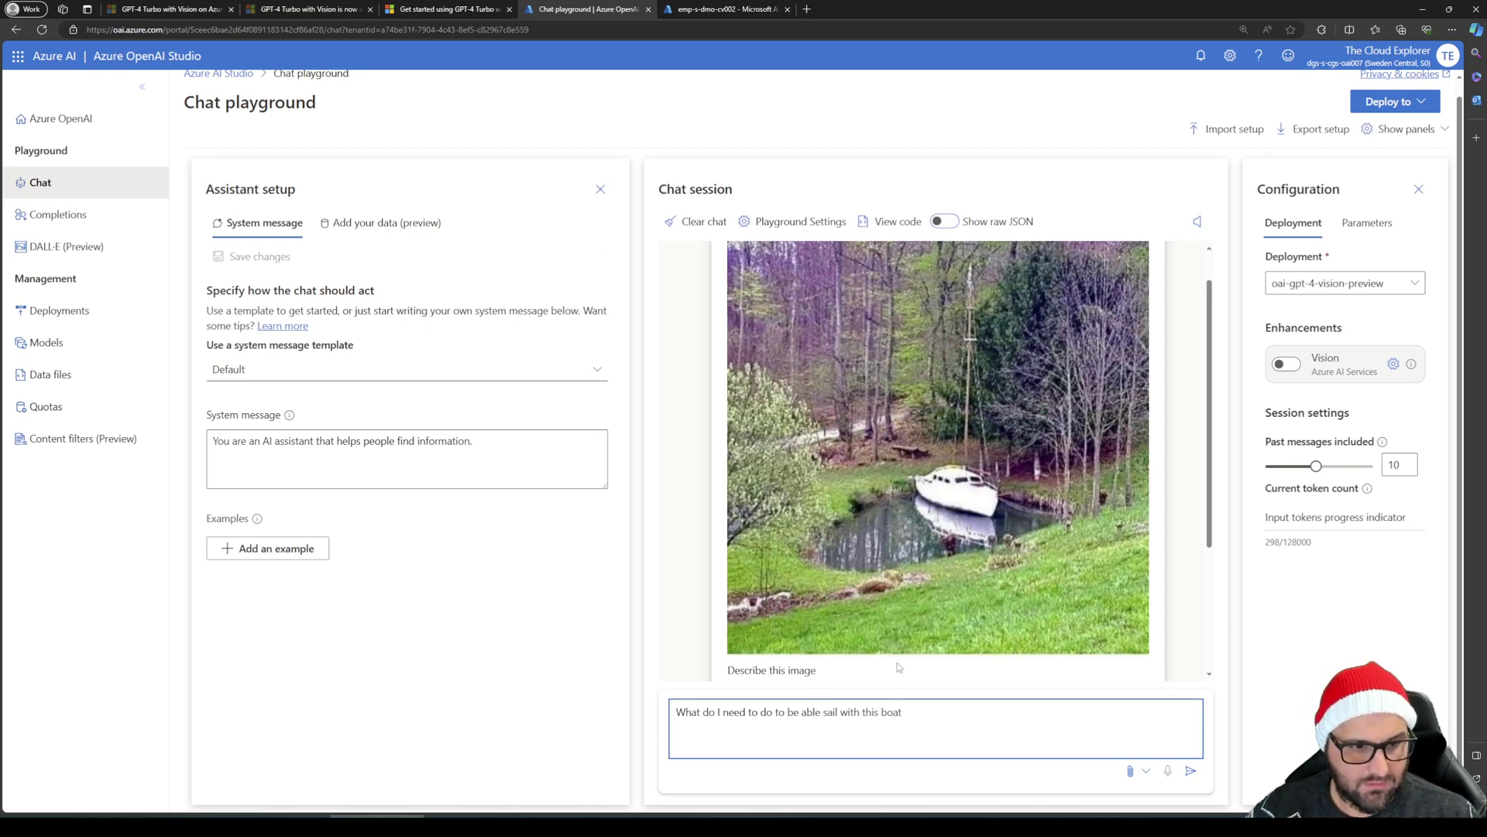
pyautogui.write('to')
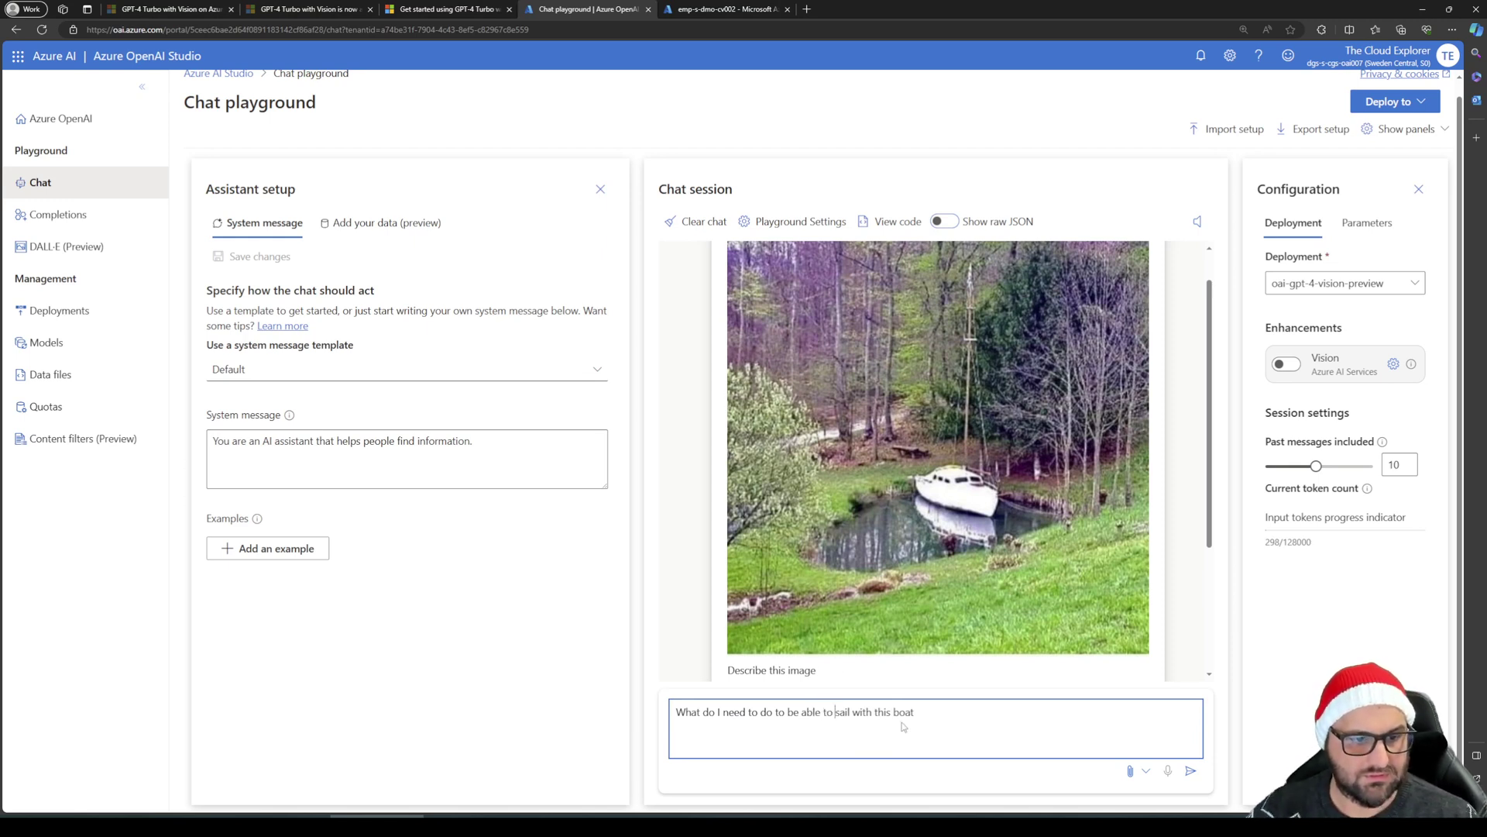
pyautogui.click(1188, 770)
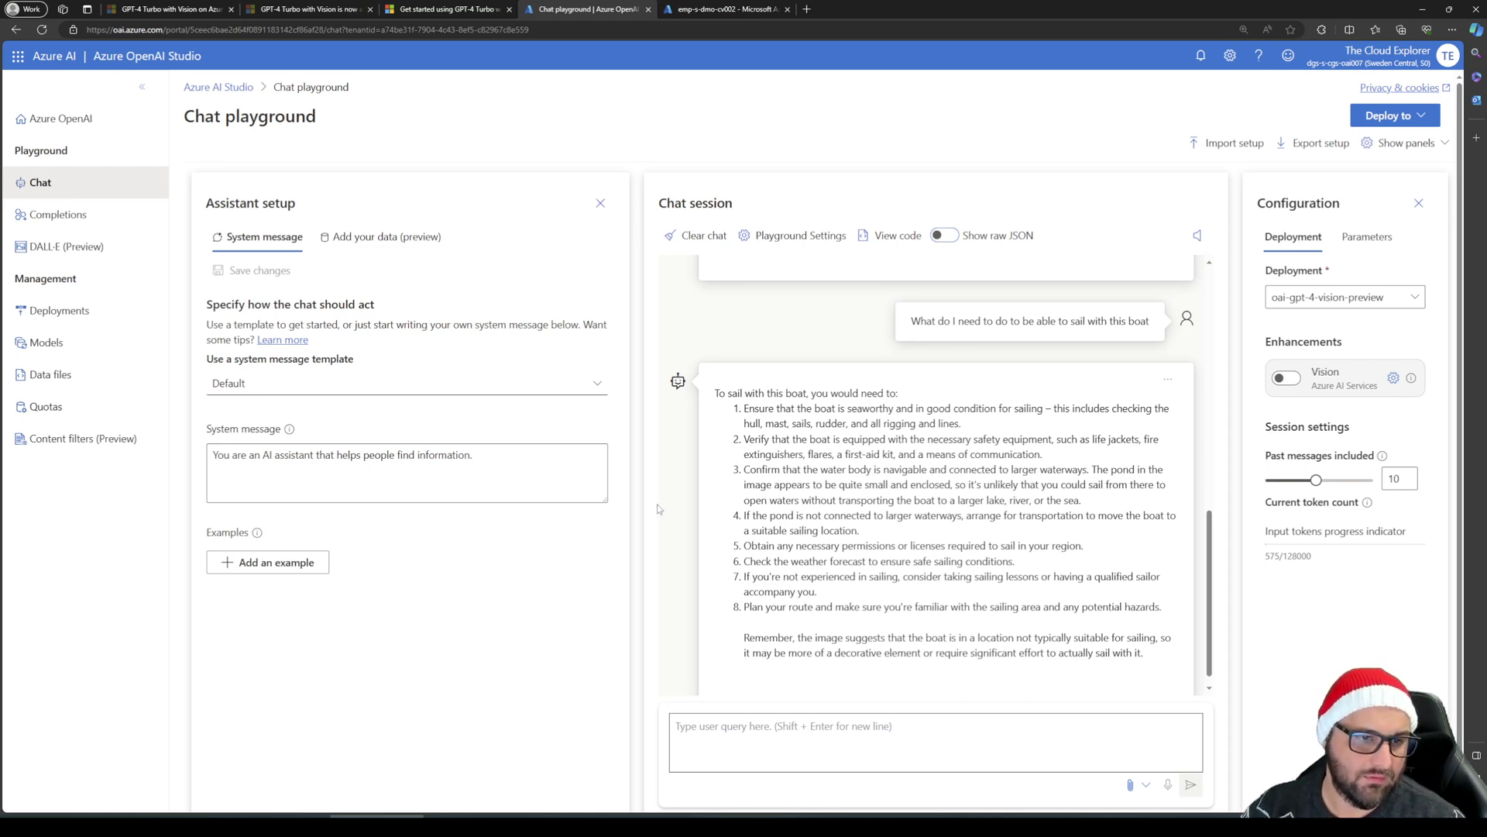
# Read the model's numbered sailing advice and its closing remark, and compare them with the boat picture
pyautogui.moveTo(745, 515); pyautogui.dragTo(910, 515)
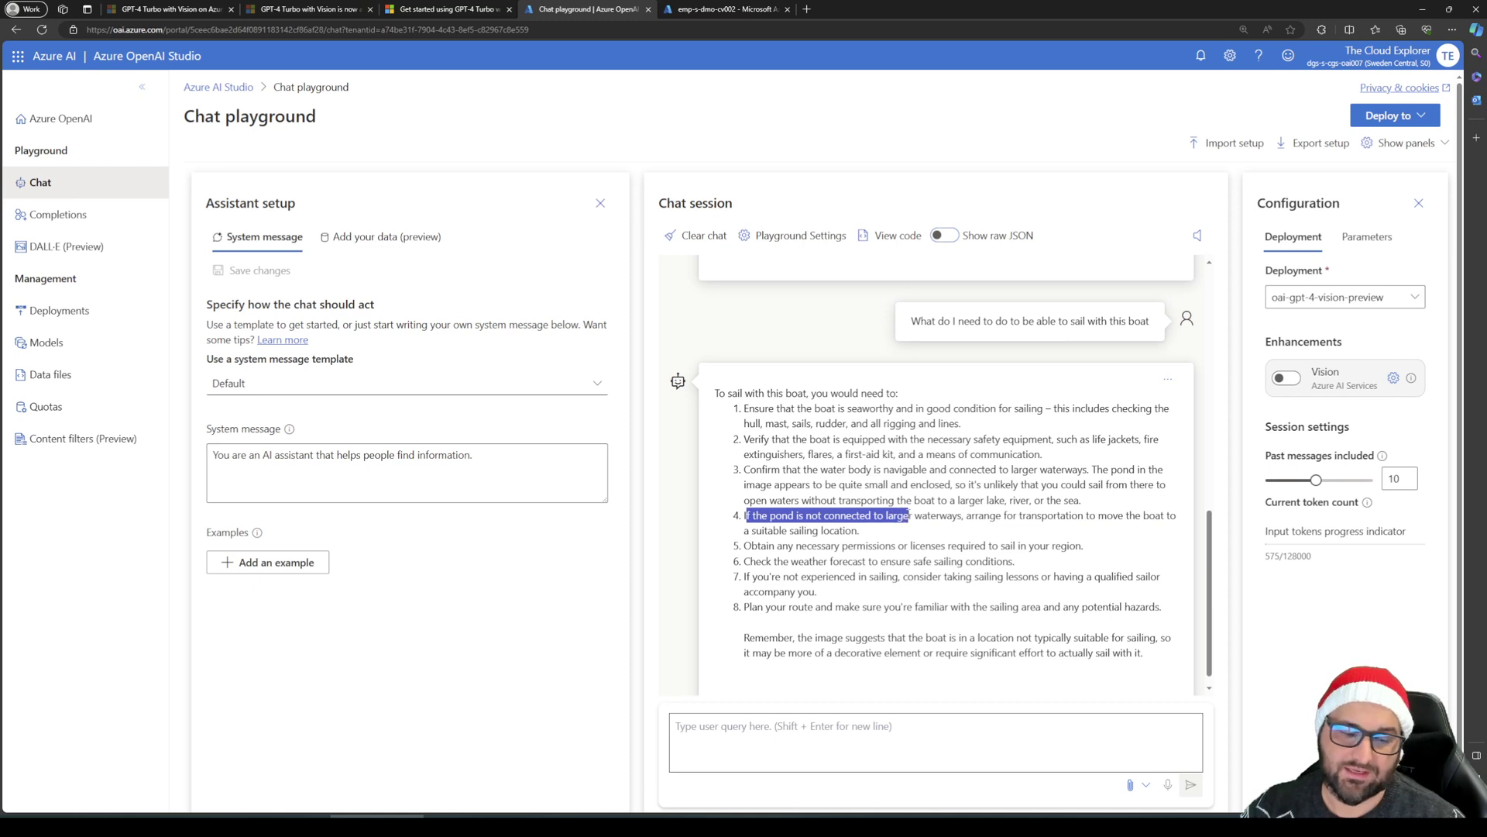
pyautogui.click(753, 526)
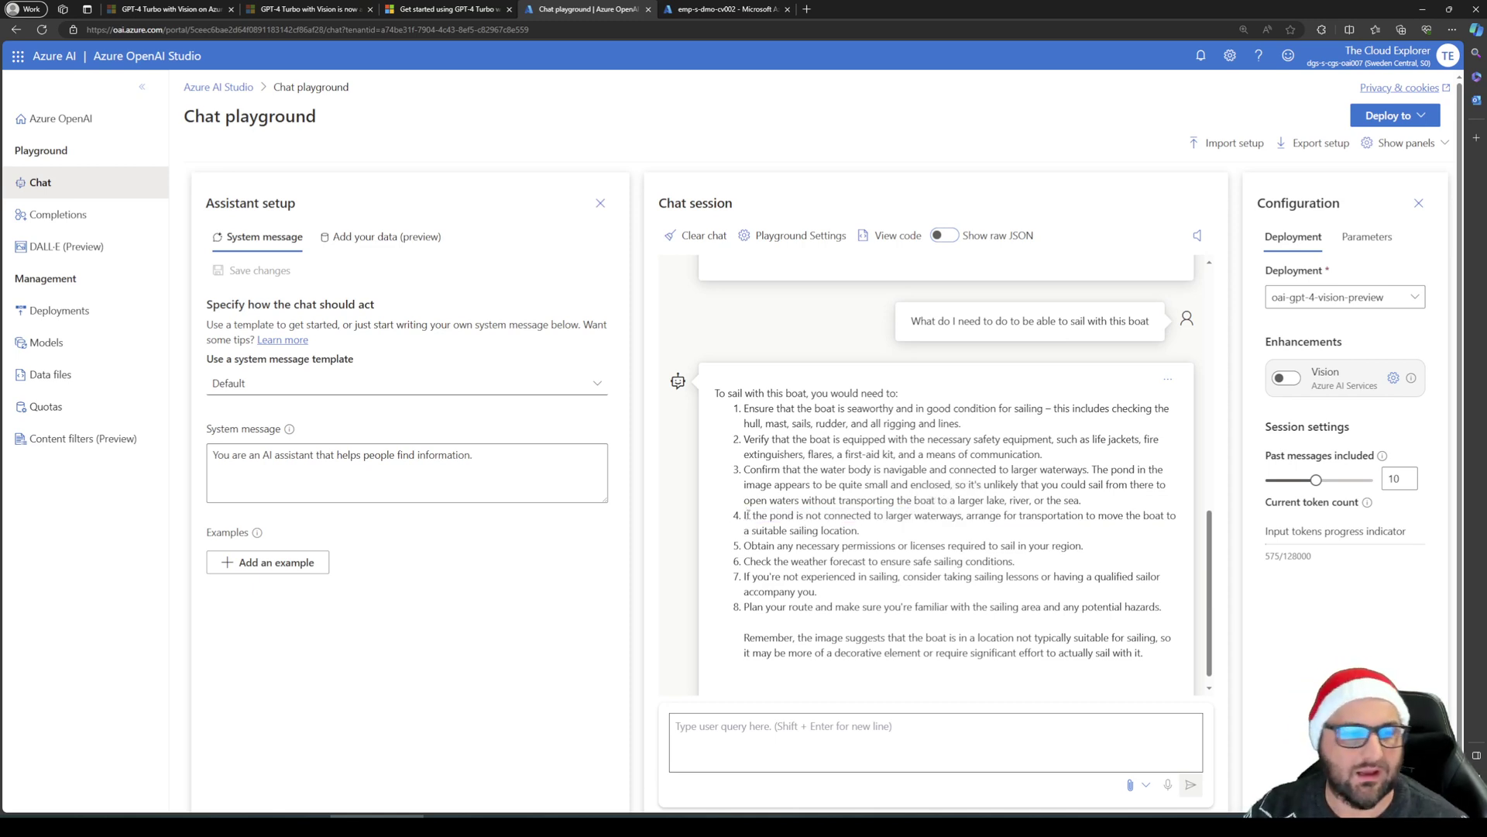
pyautogui.moveTo(748, 515); pyautogui.dragTo(1176, 533)
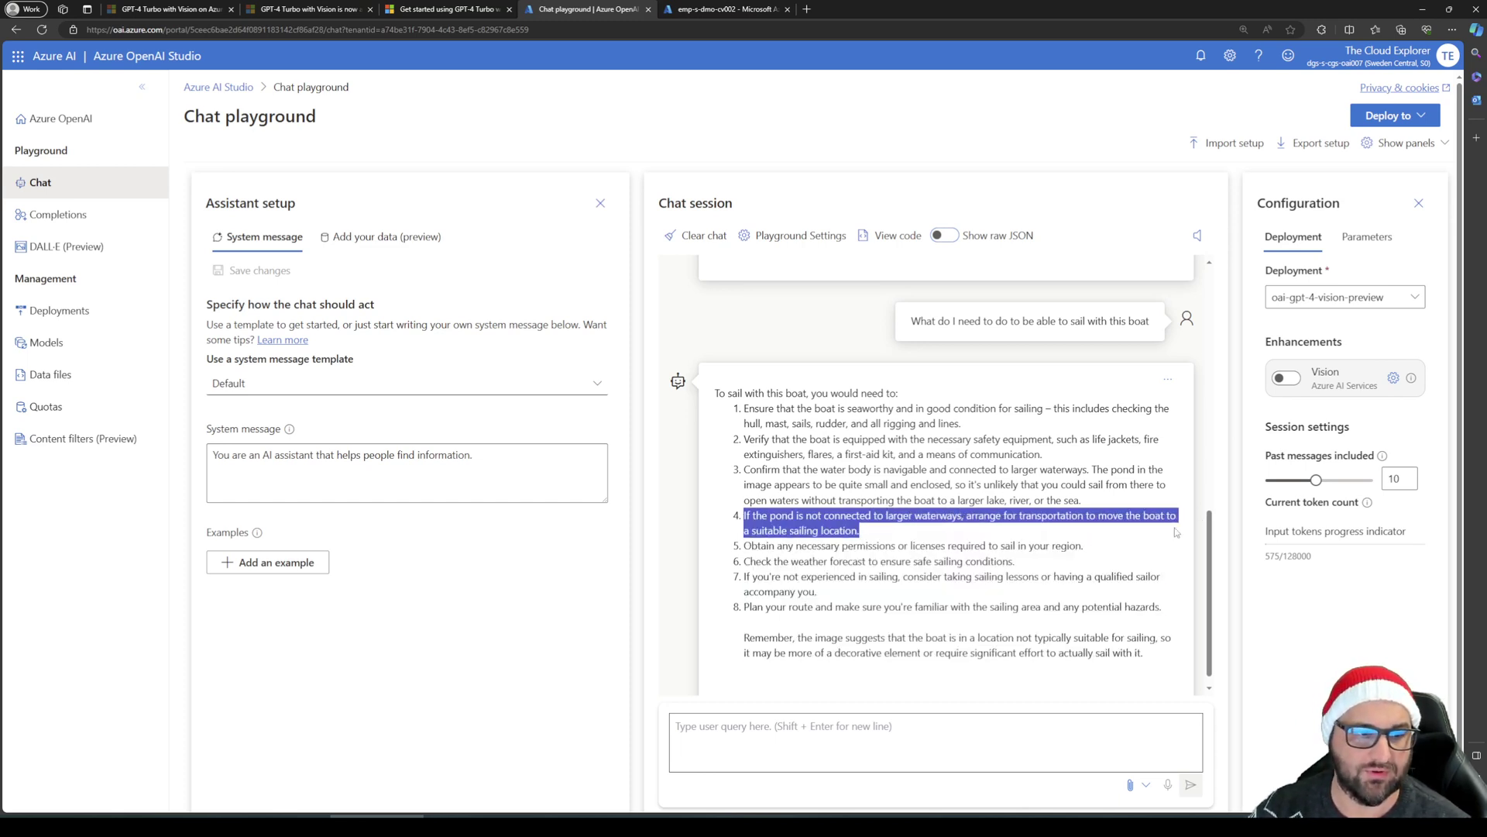
pyautogui.scroll(-2, 905, 640)
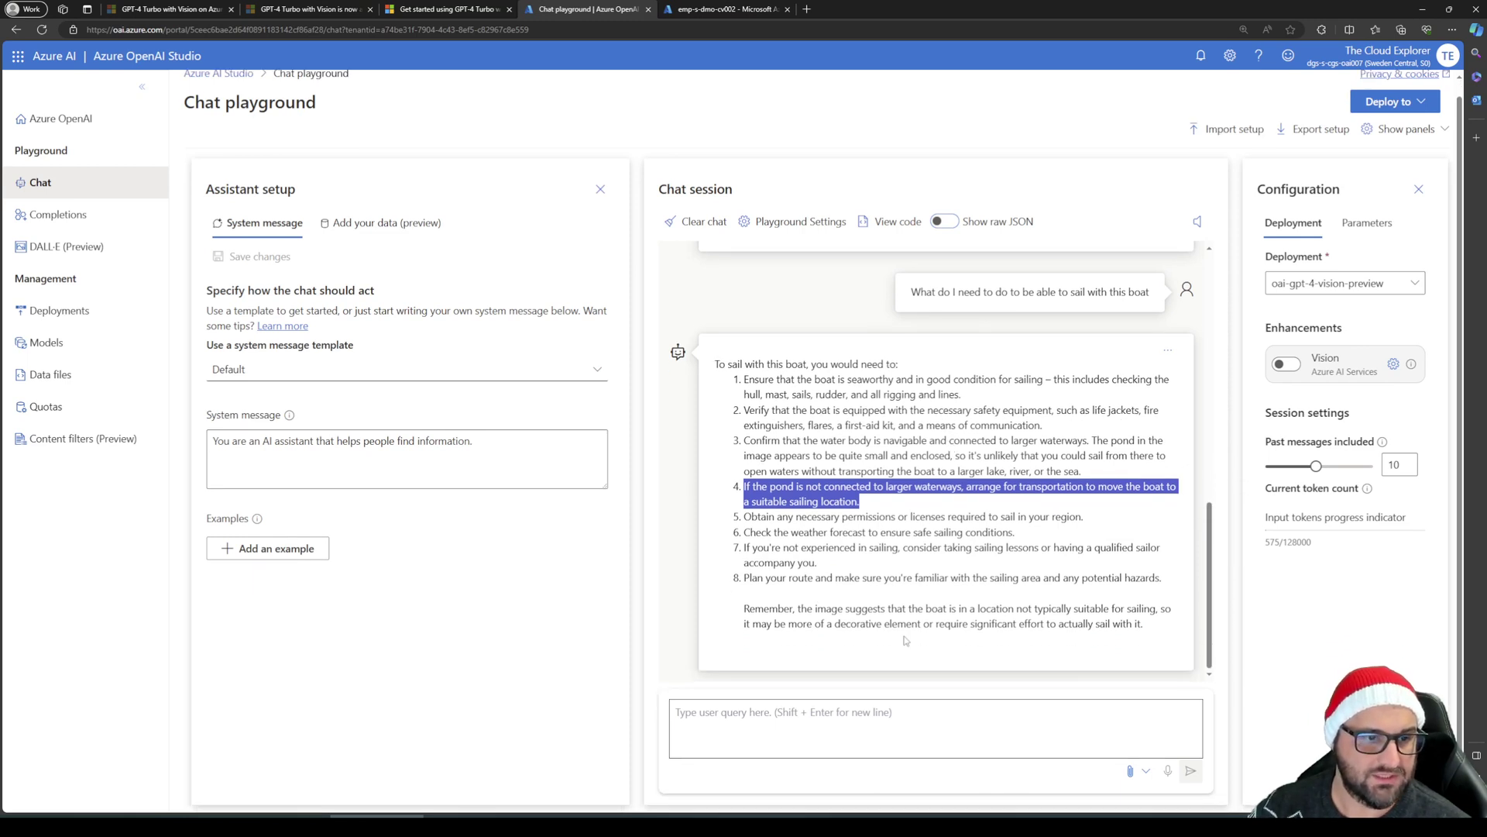
pyautogui.moveTo(743, 578); pyautogui.dragTo(1013, 579)
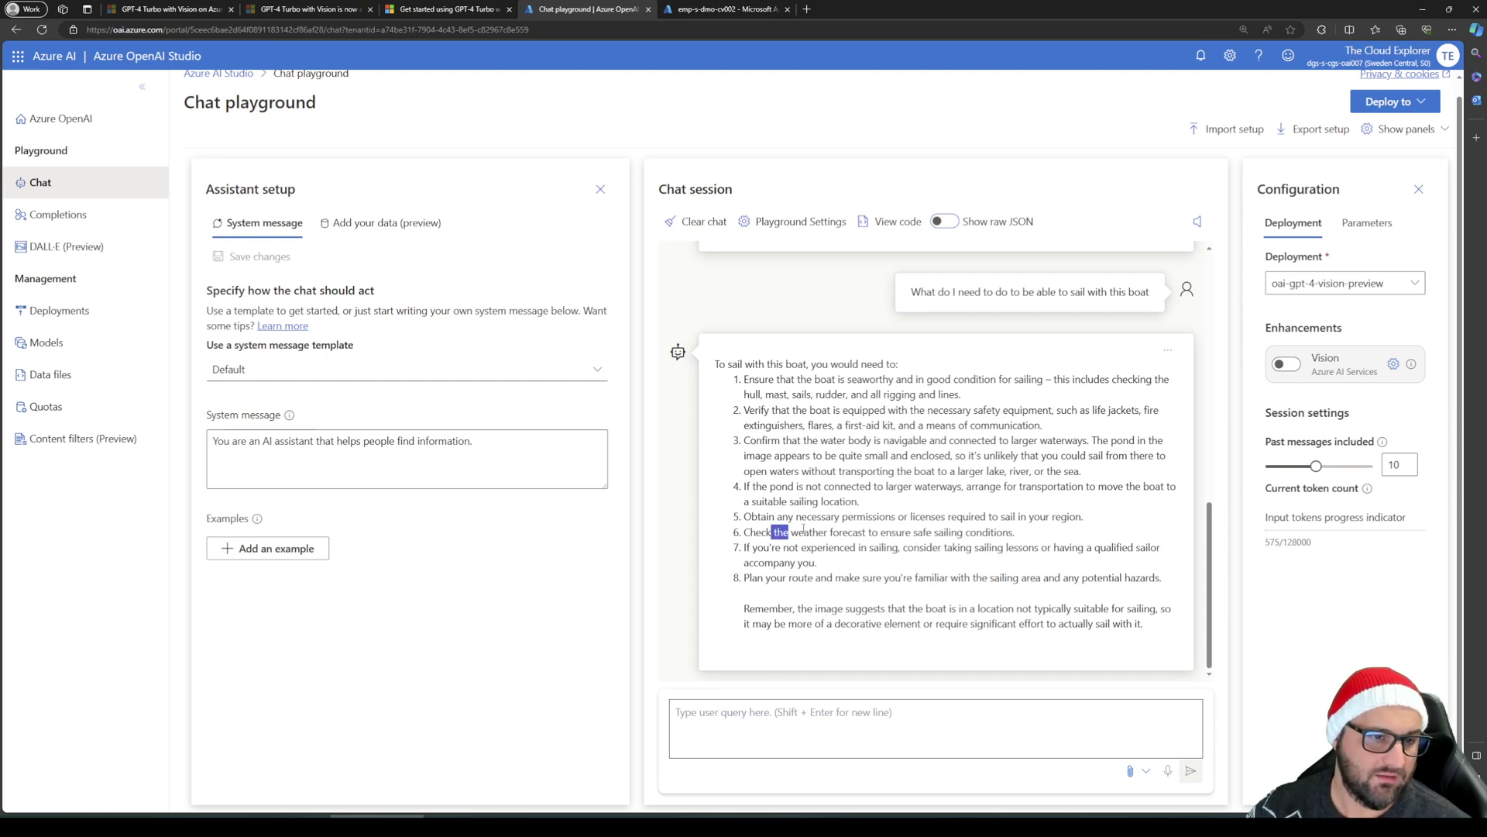
pyautogui.moveTo(772, 531); pyautogui.dragTo(1015, 533)
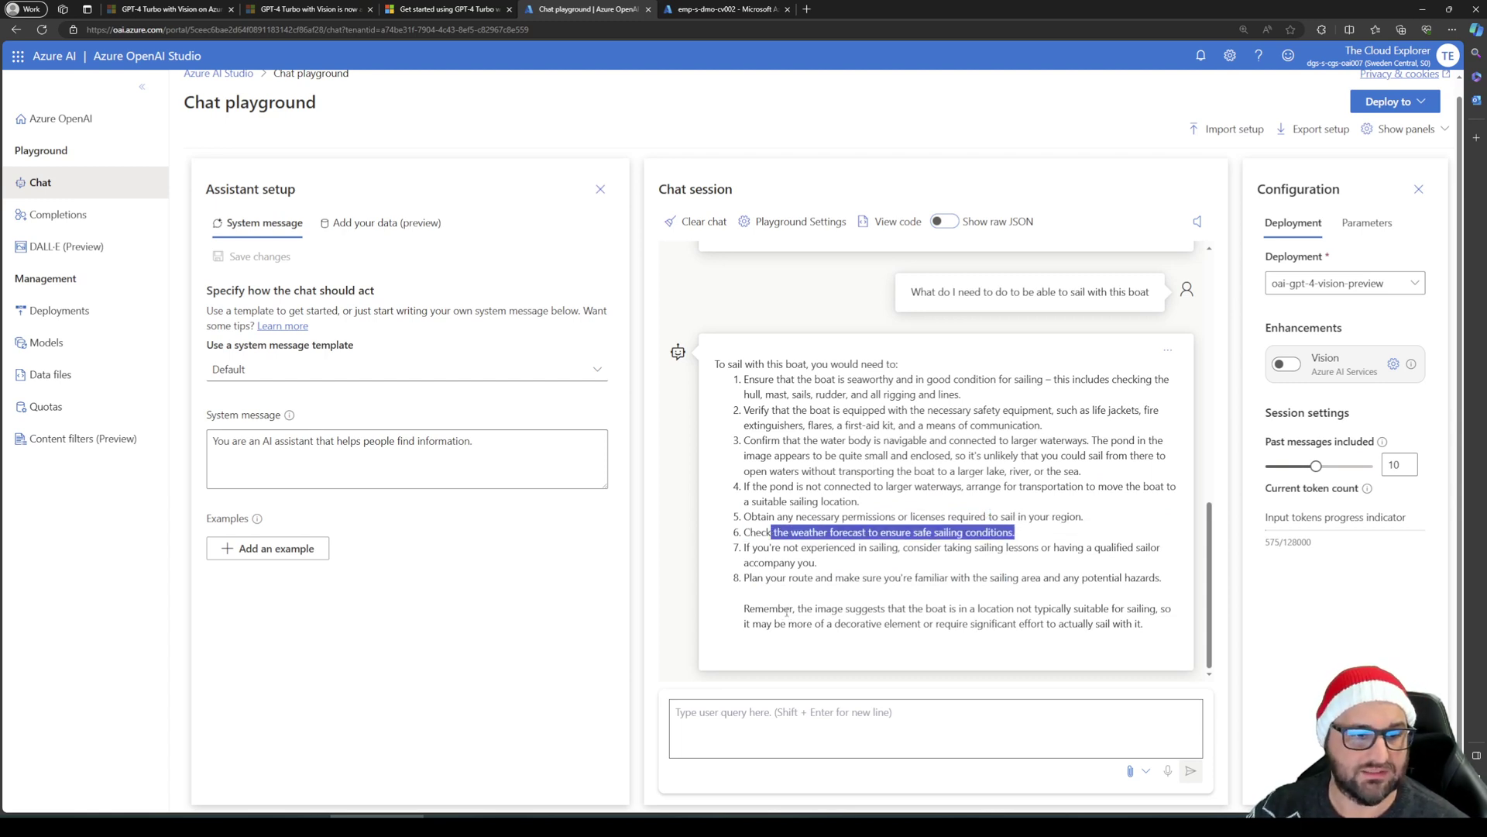
pyautogui.moveTo(784, 609); pyautogui.dragTo(1173, 625)
pyautogui.moveTo(921, 625); pyautogui.dragTo(717, 358)
pyautogui.scroll(5, 927, 446)
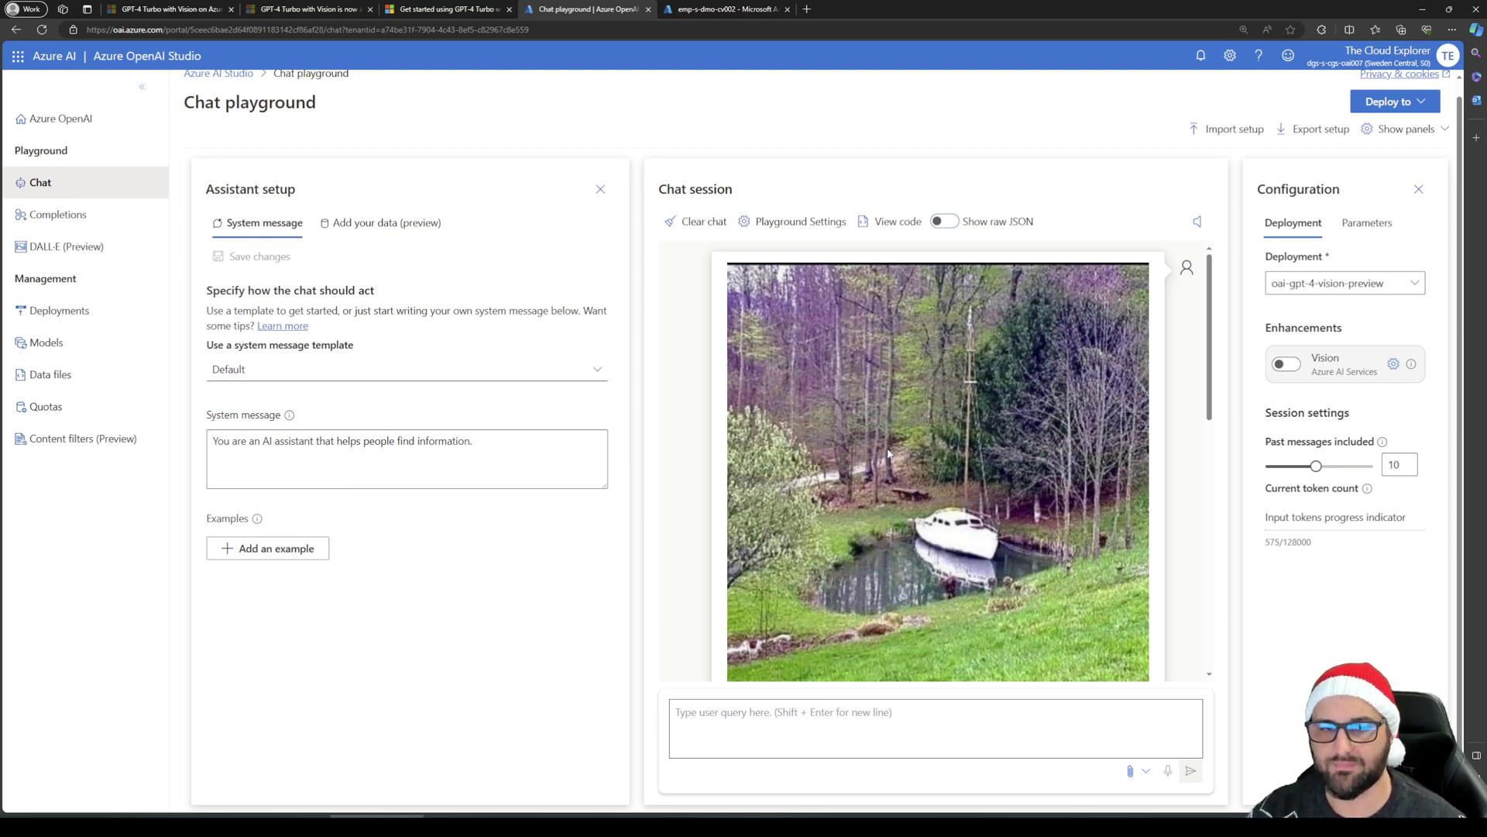
pyautogui.scroll(-3, 1026, 497)
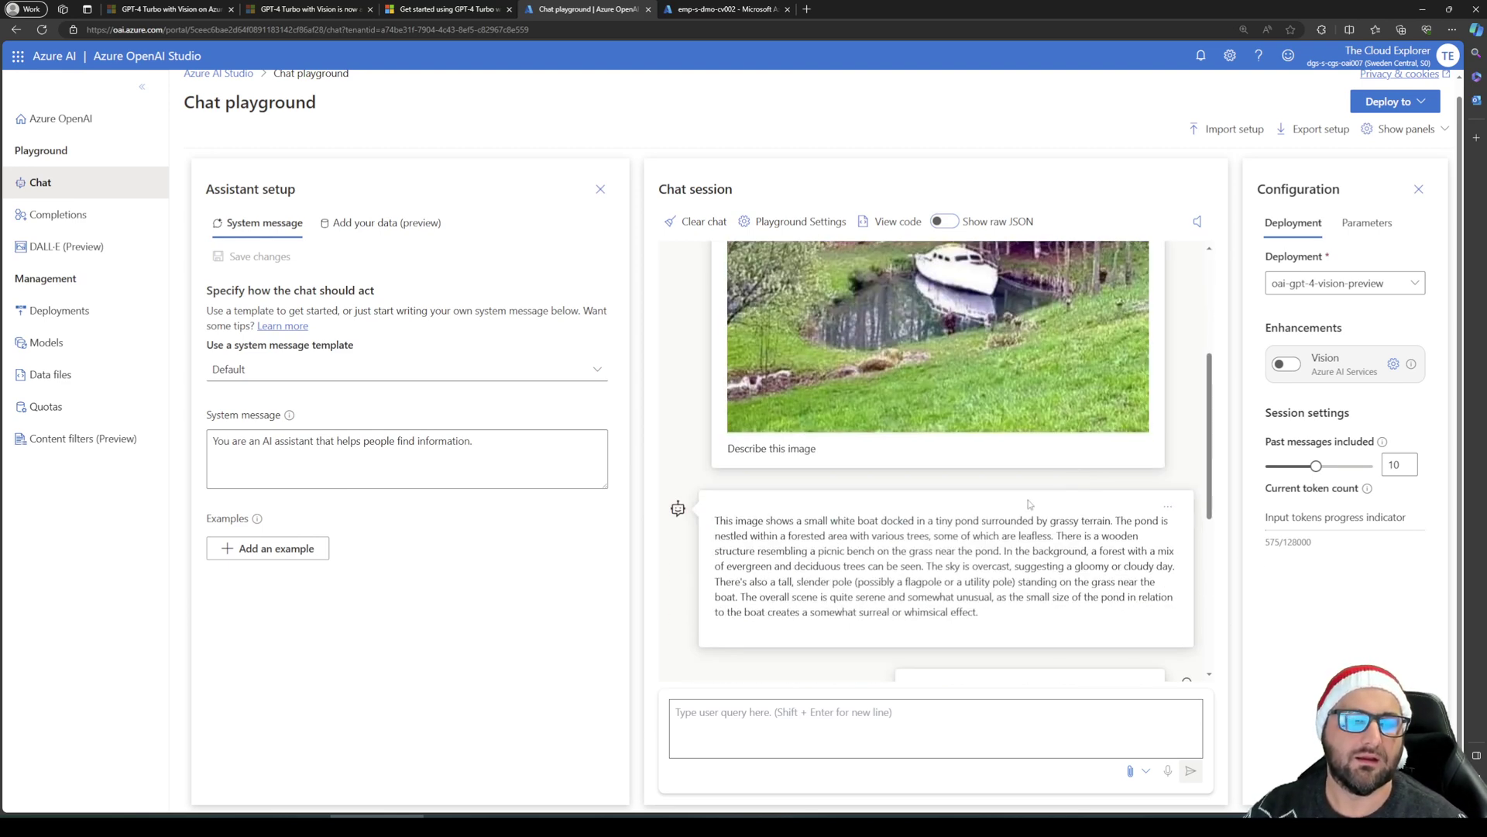
# Enable the Vision enhancement and attach the white boat picture to the chat again
pyautogui.click(1292, 372)
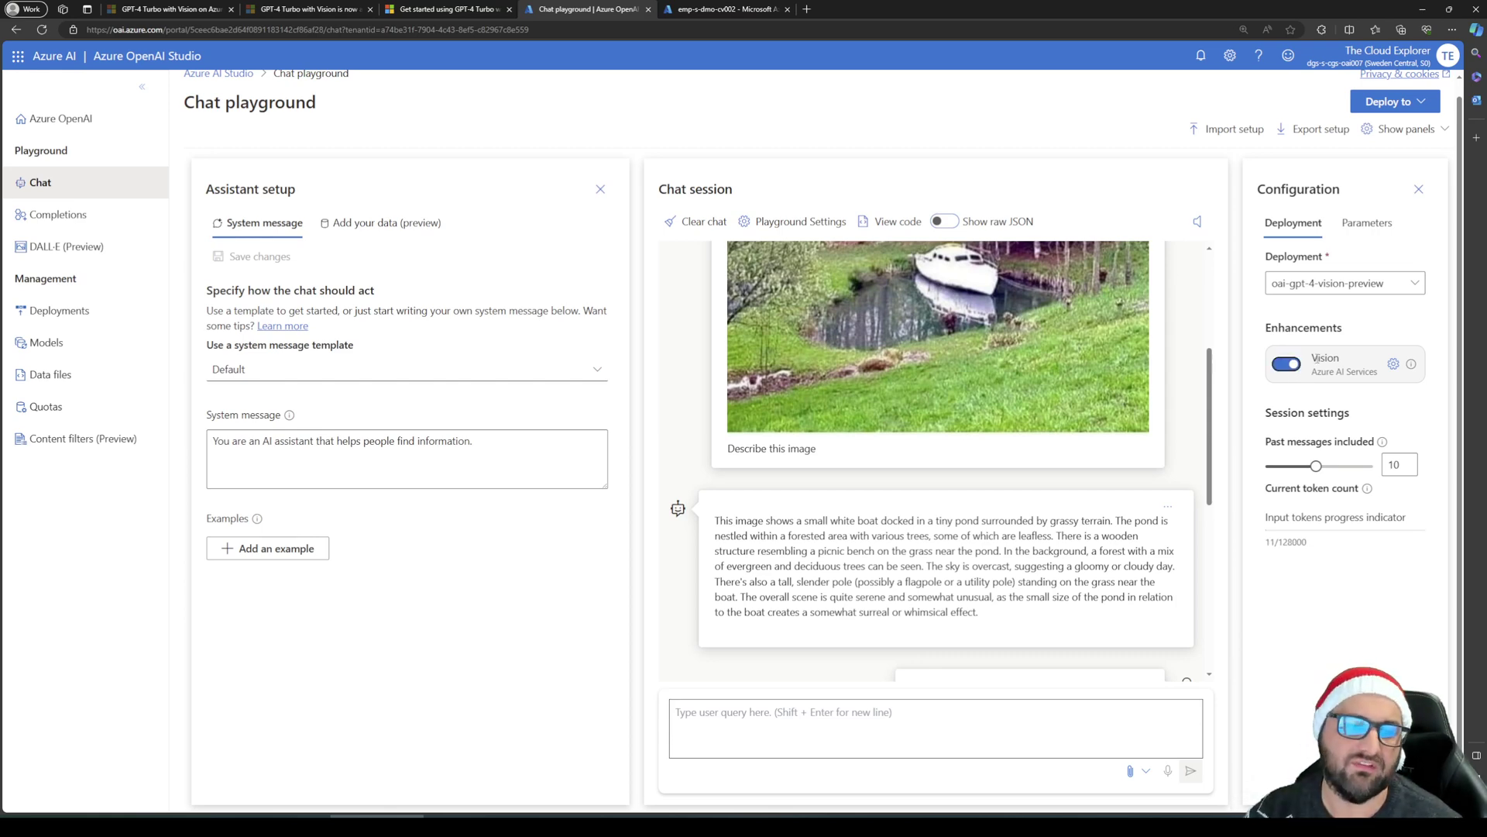
pyautogui.click(956, 672)
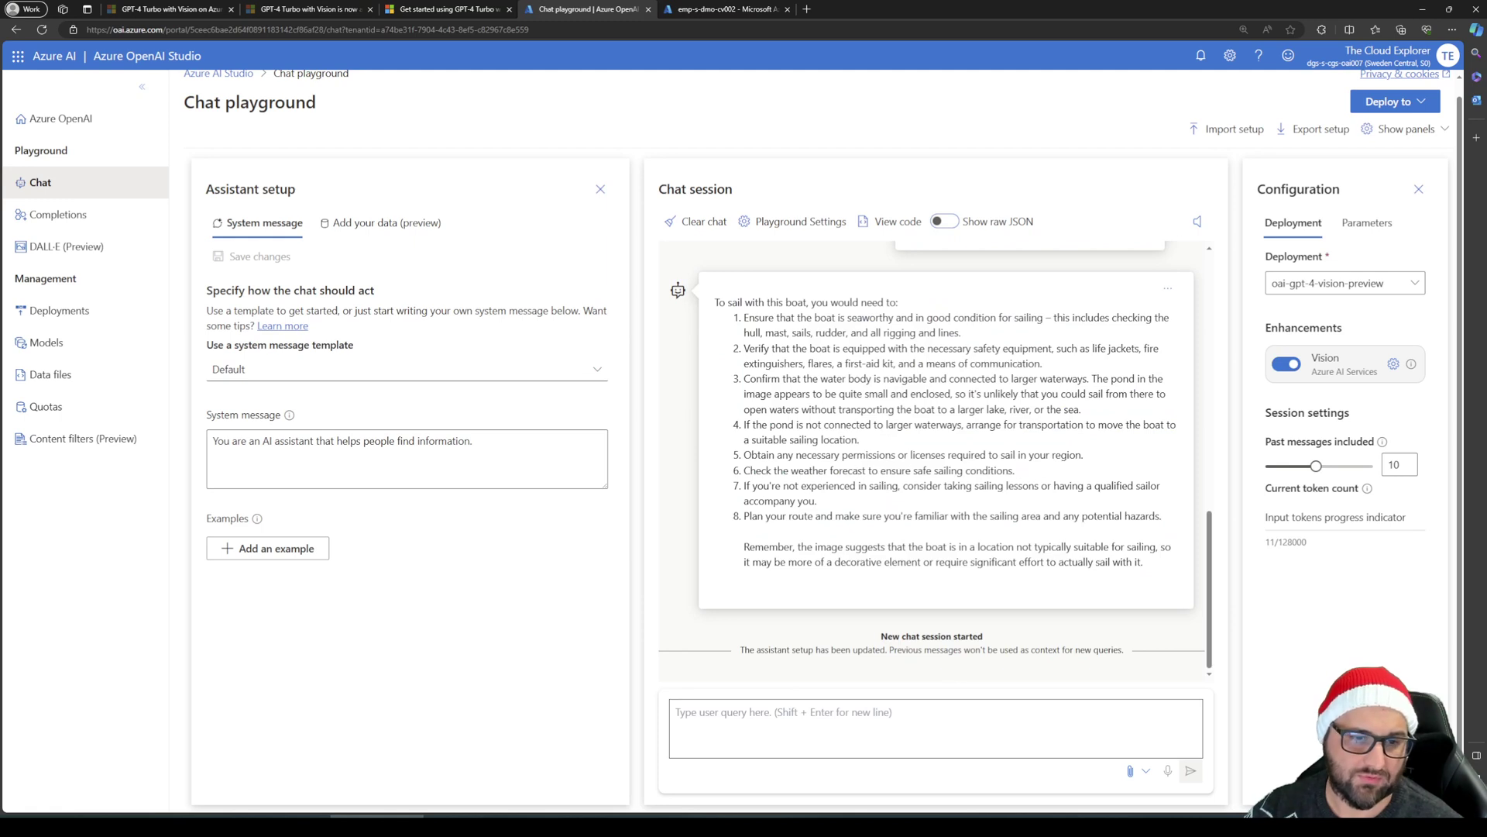
pyautogui.click(1146, 771)
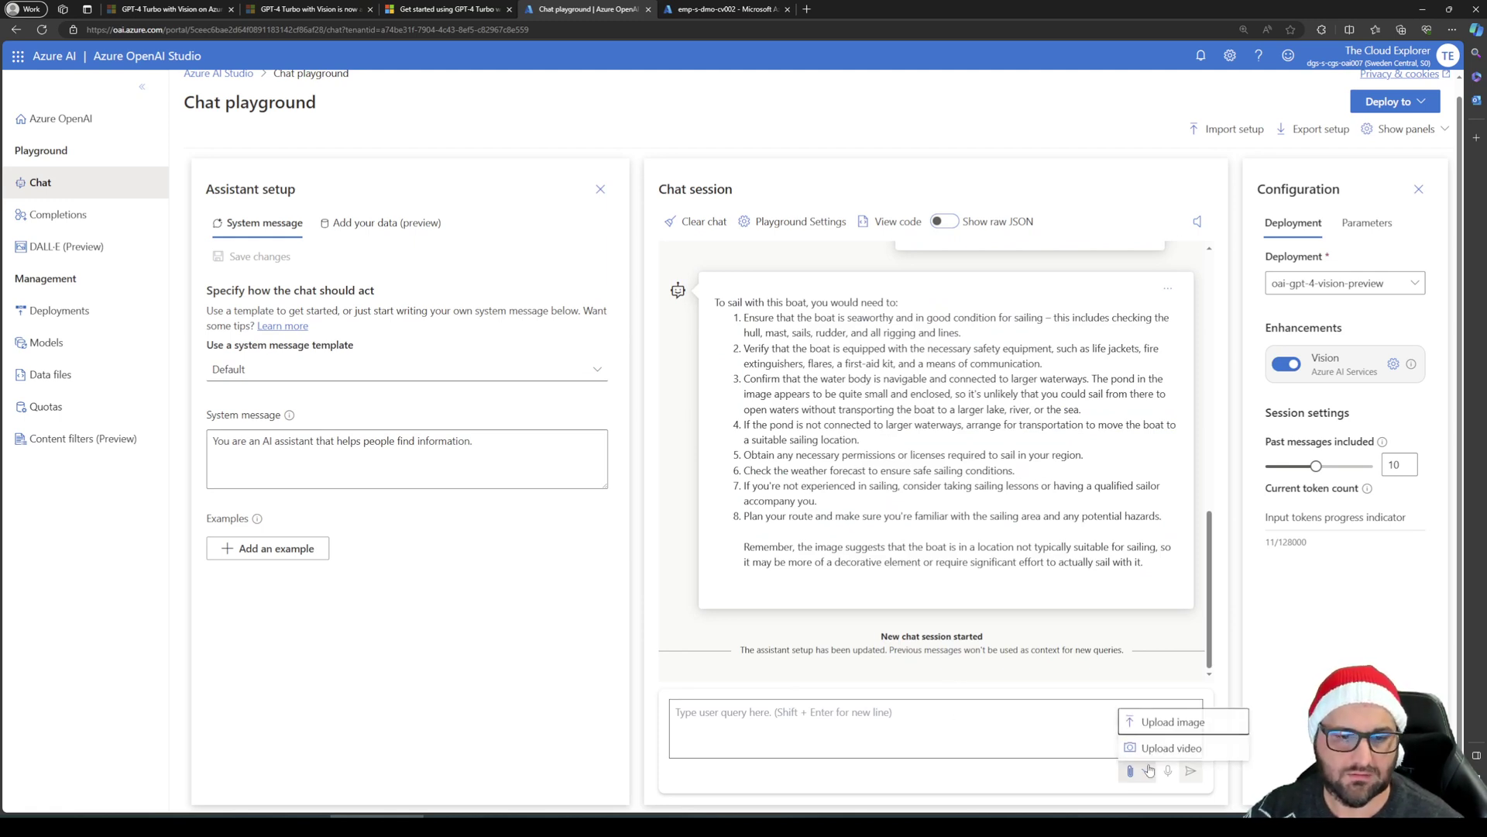
pyautogui.click(1162, 722)
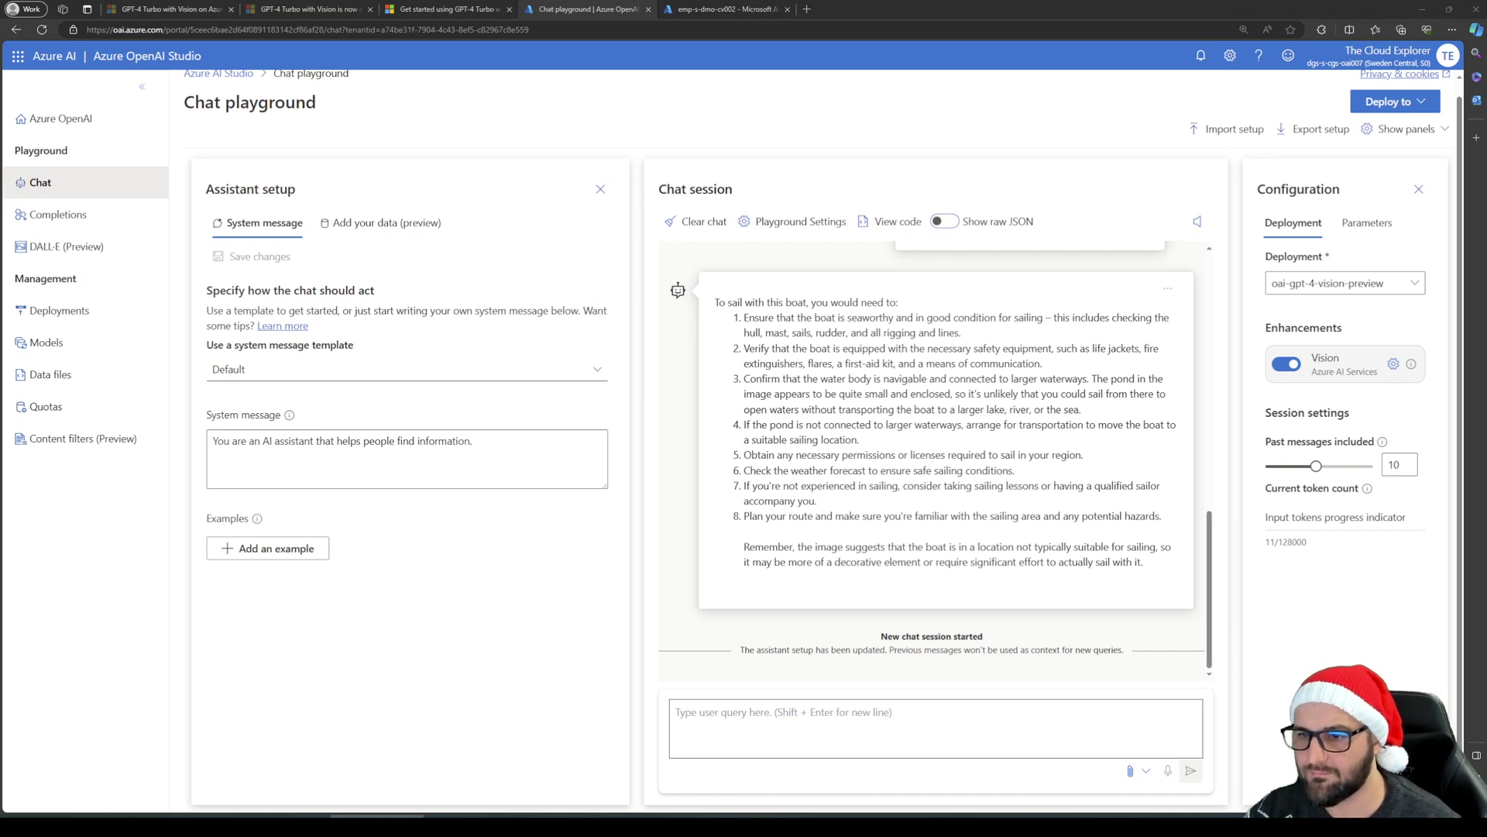
pyautogui.press('Return')
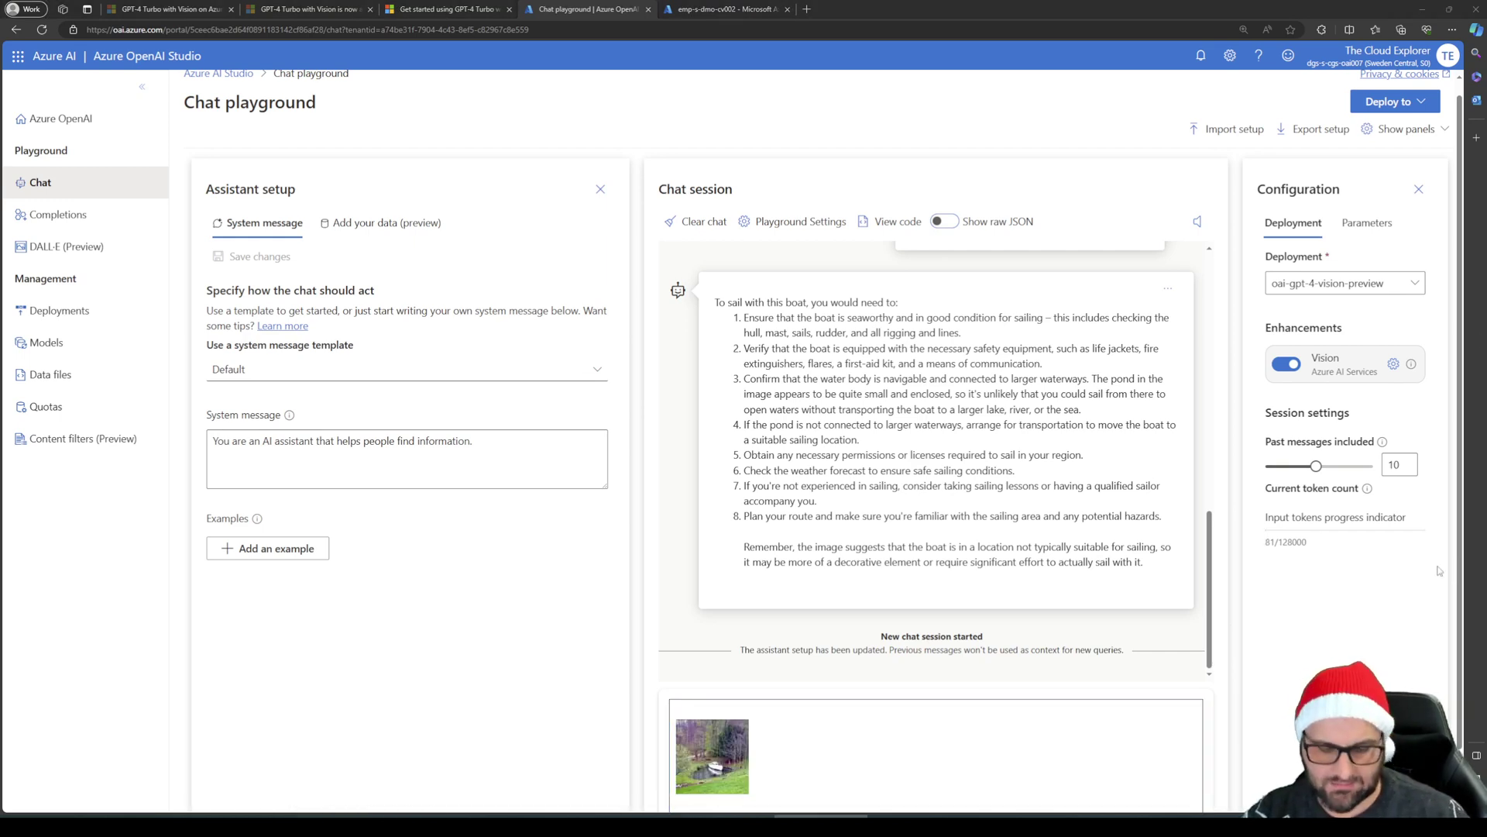
# Send the prompt "Describe this image" together with the attached boat picture
pyautogui.scroll(-1, 906, 731)
pyautogui.click(697, 747)
pyautogui.write('Describe this image')
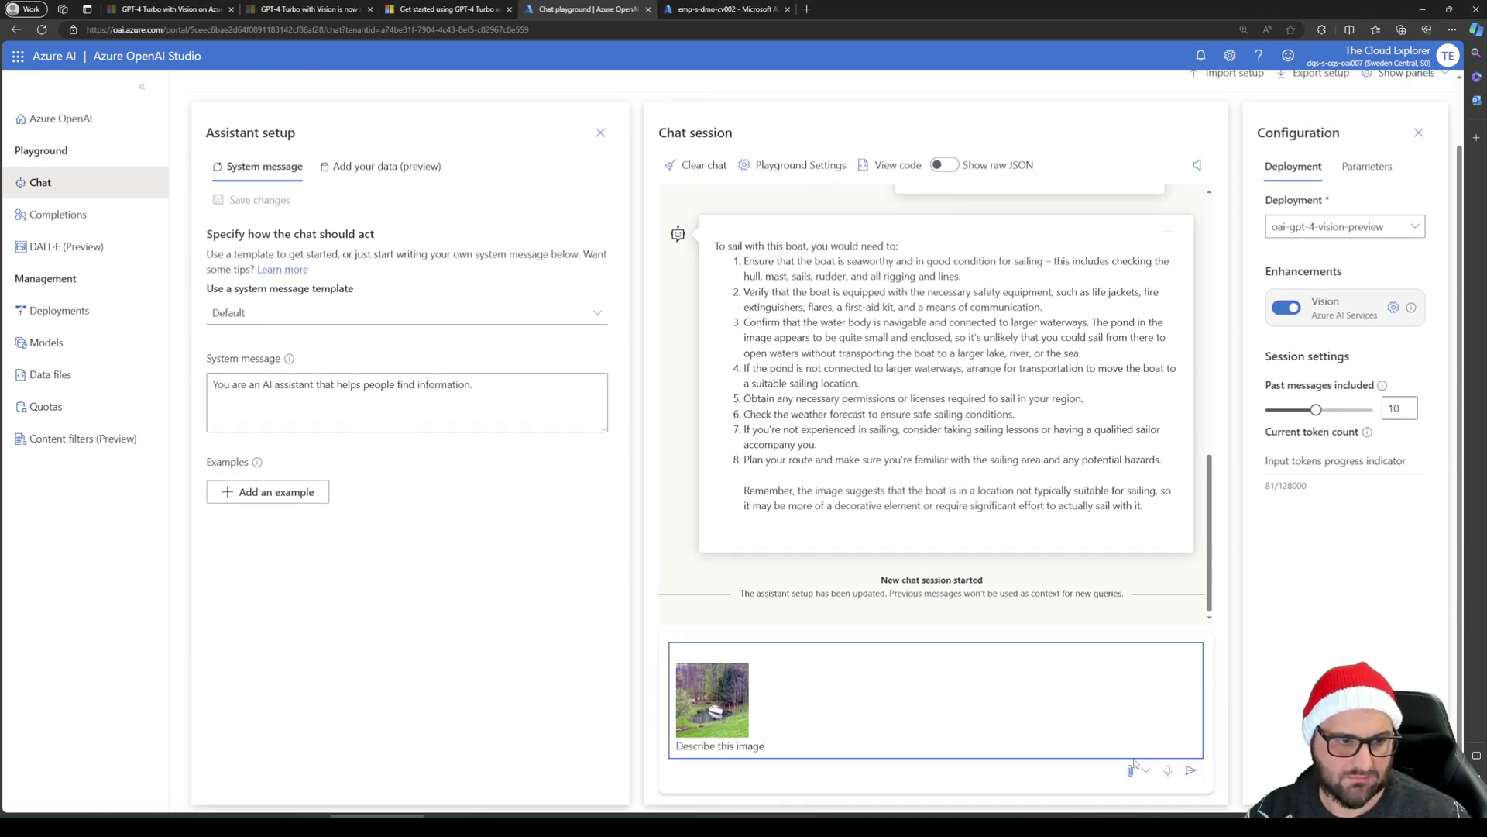
pyautogui.click(1200, 772)
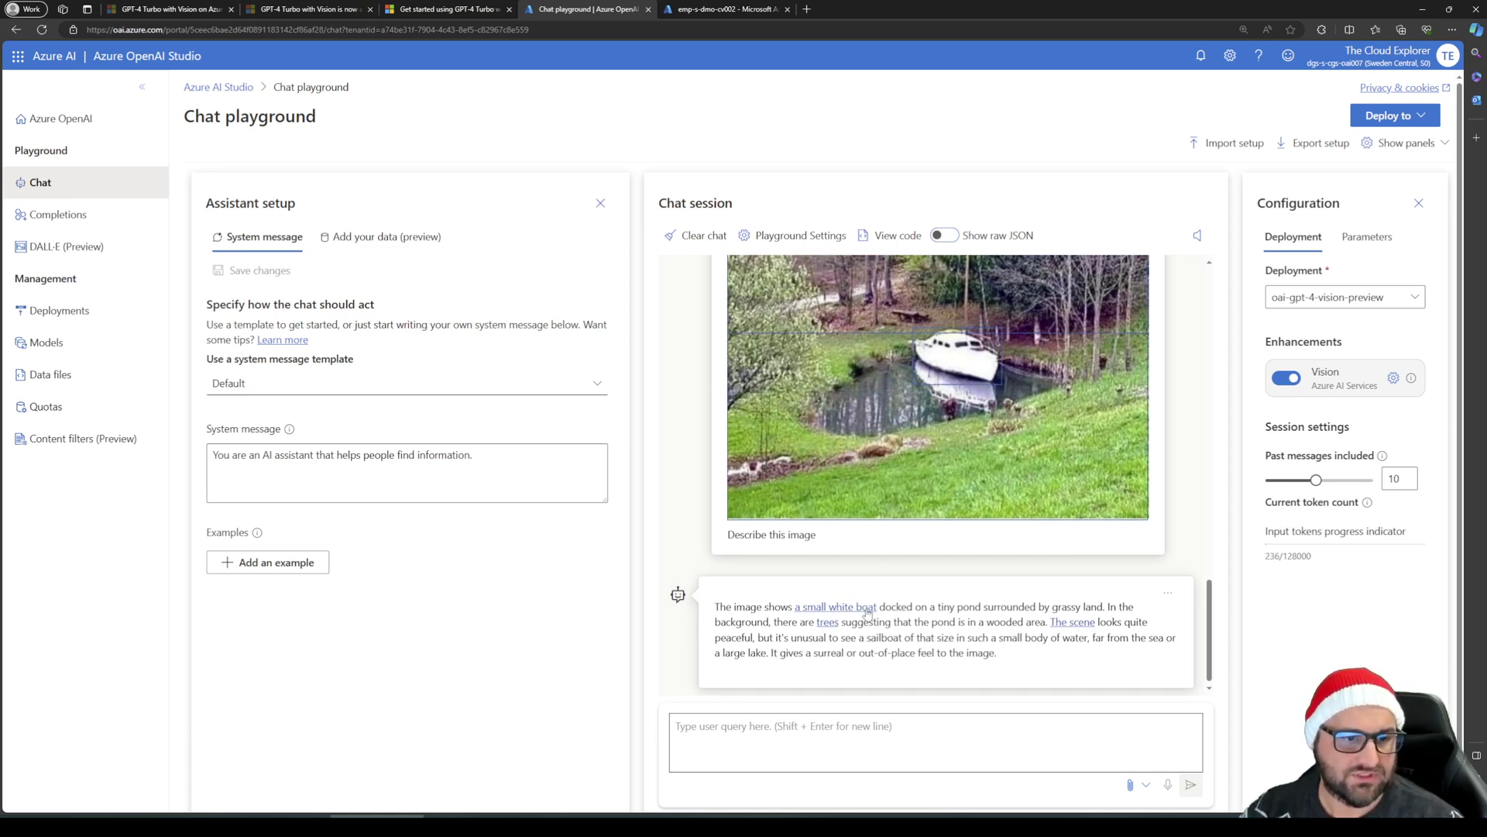
# Highlight the linked phrases "a small white boat", "trees" and "The scene" from the reply and examine their marked regions in the picture
pyautogui.moveTo(866, 611)
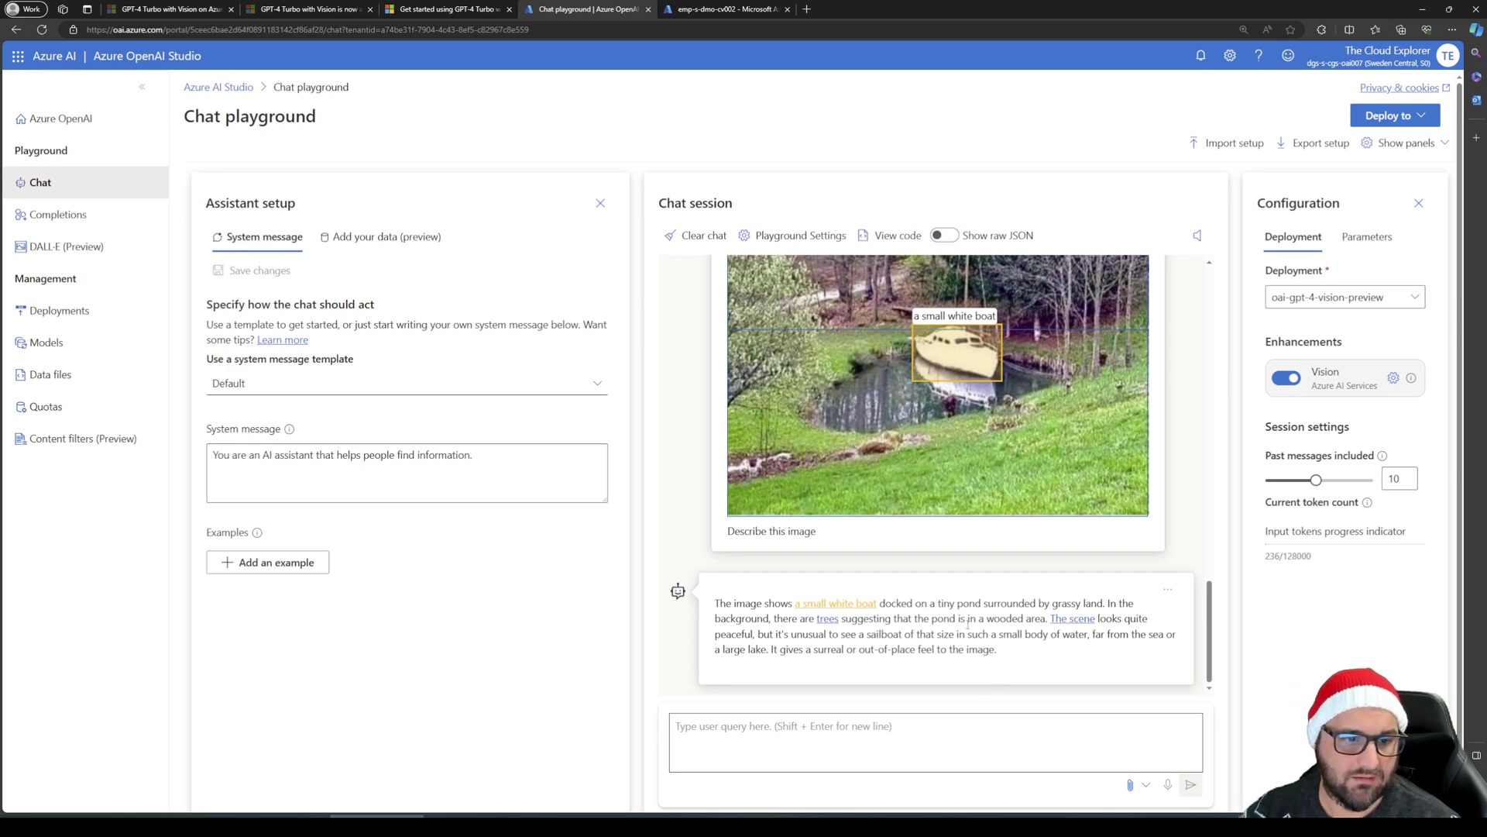
pyautogui.click(828, 625)
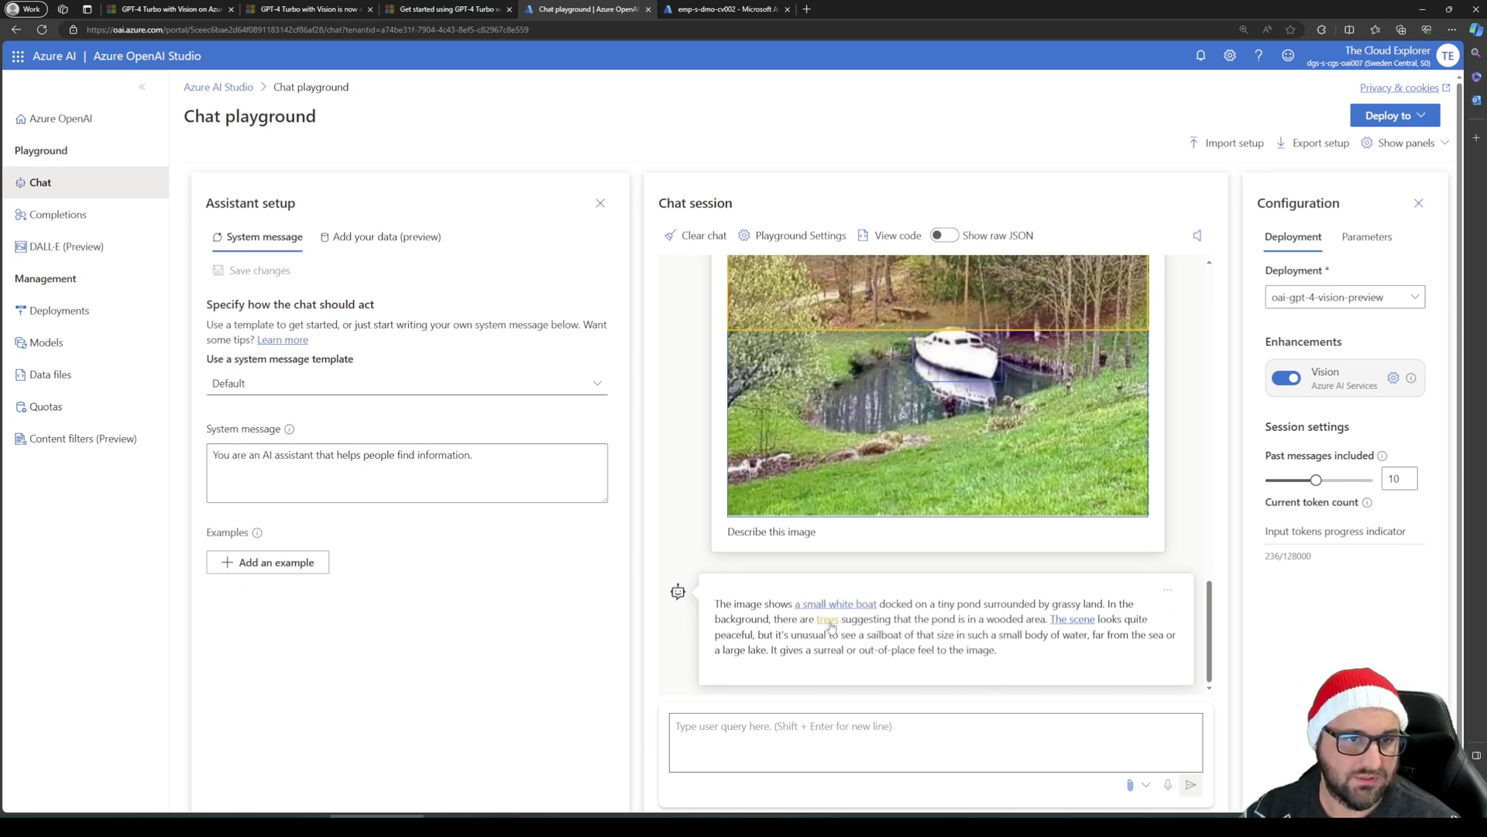
pyautogui.scroll(3, 1100, 596)
pyautogui.scroll(-3, 1096, 620)
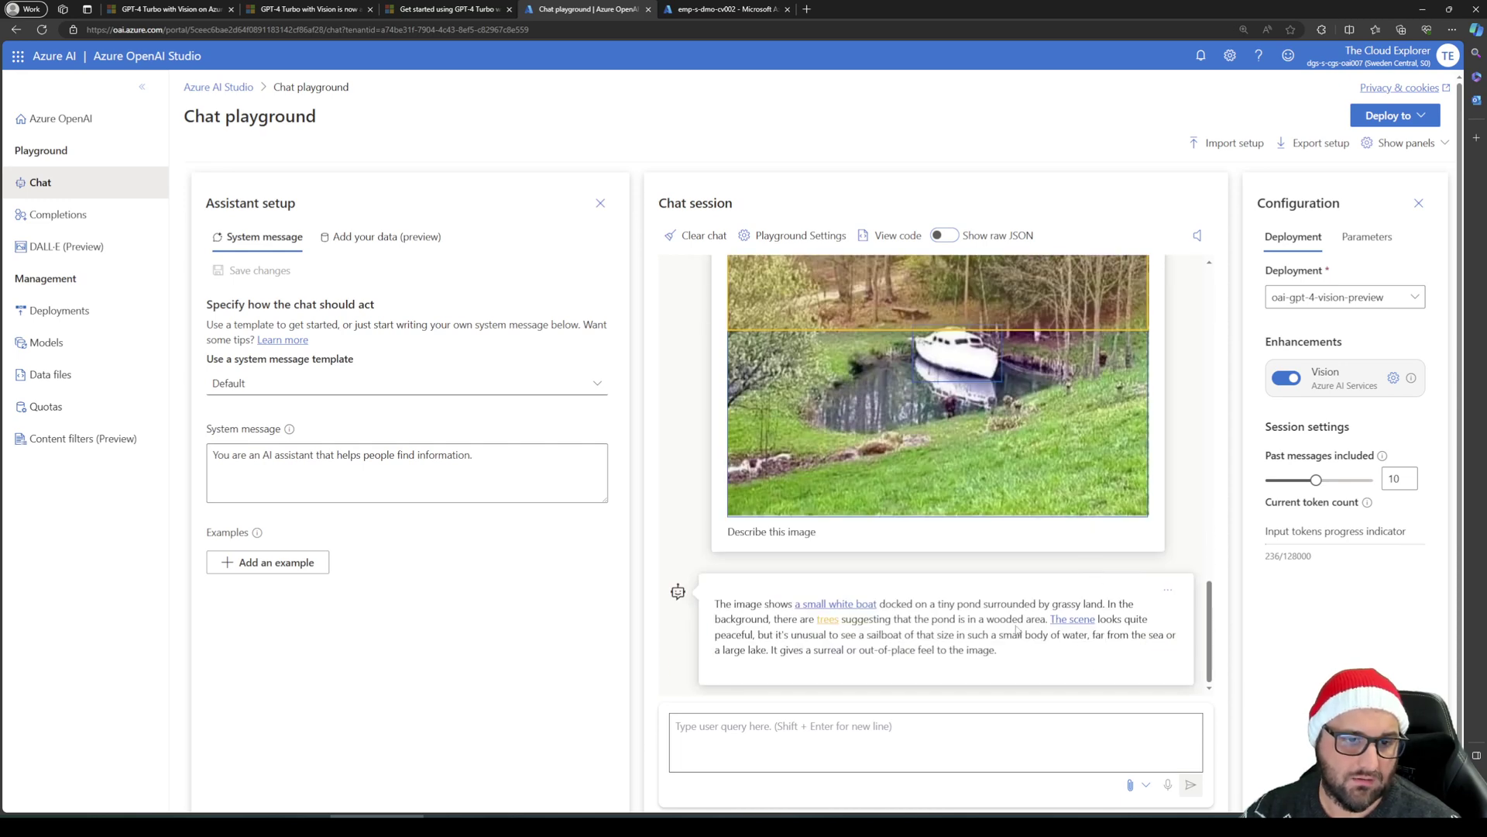
pyautogui.click(1072, 620)
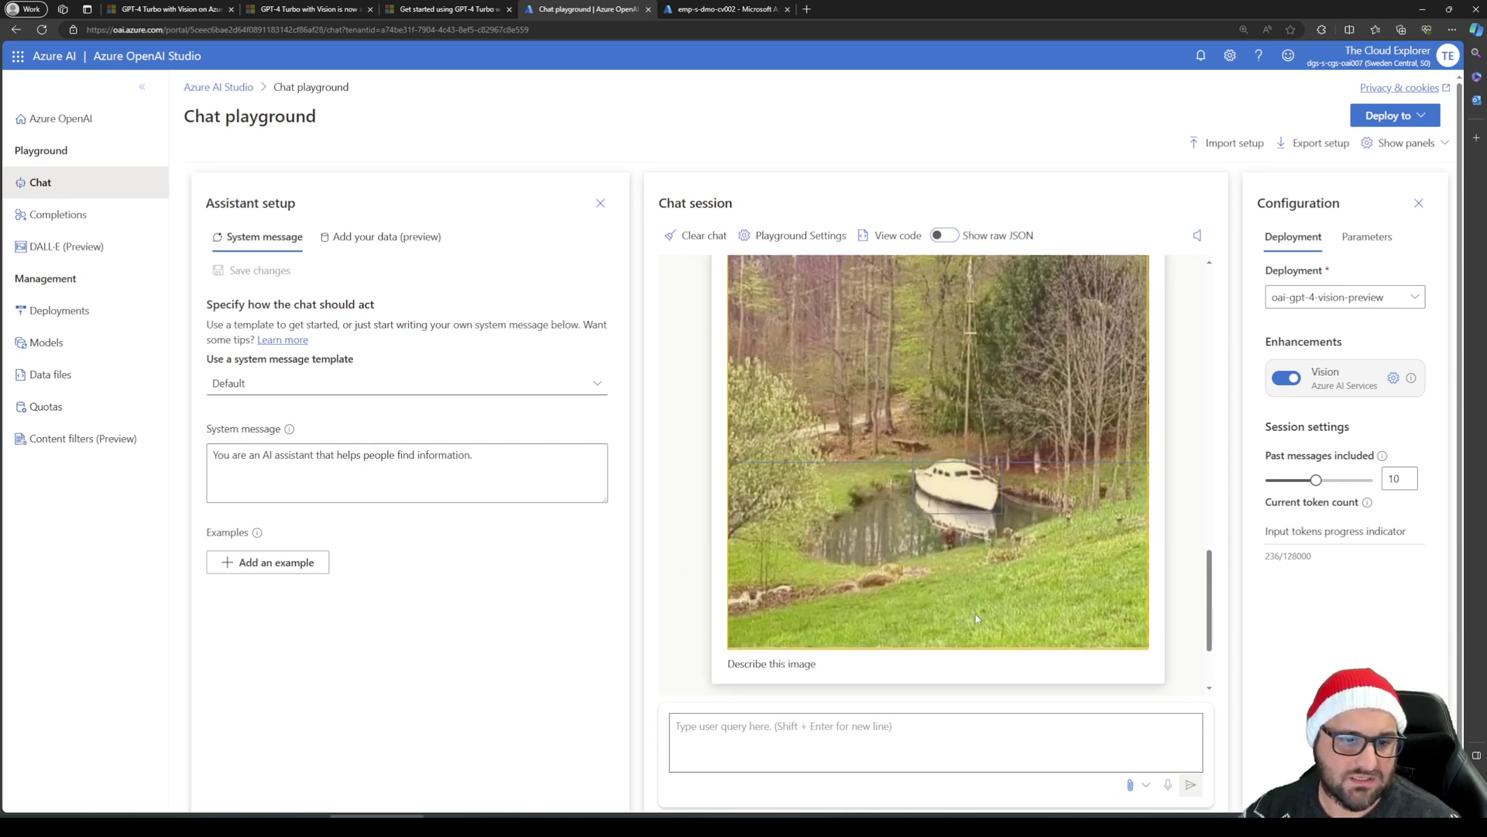
pyautogui.scroll(-2, 976, 618)
pyautogui.scroll(-1, 735, 633)
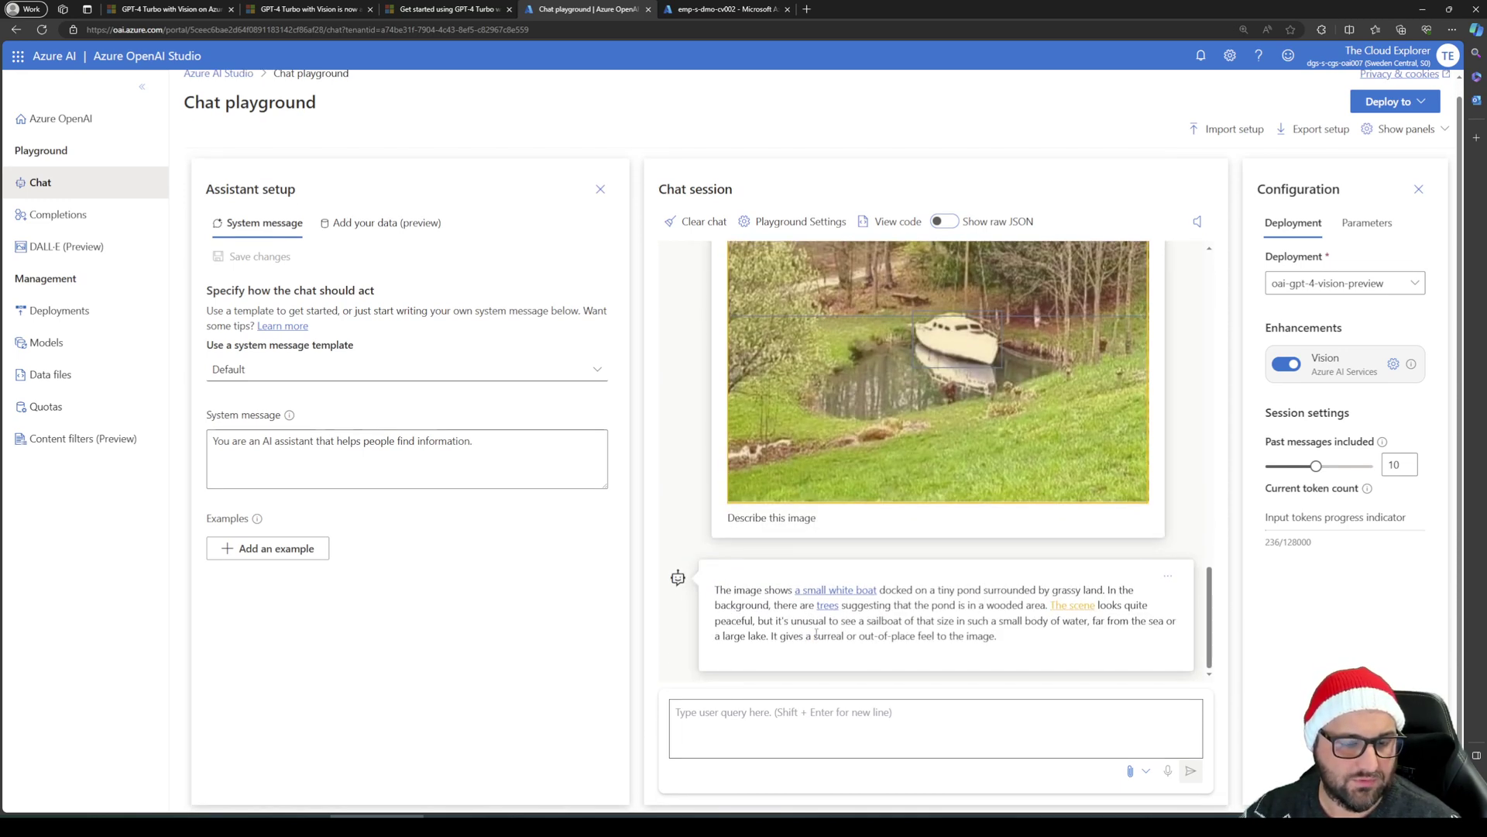
pyautogui.scroll(5, 891, 542)
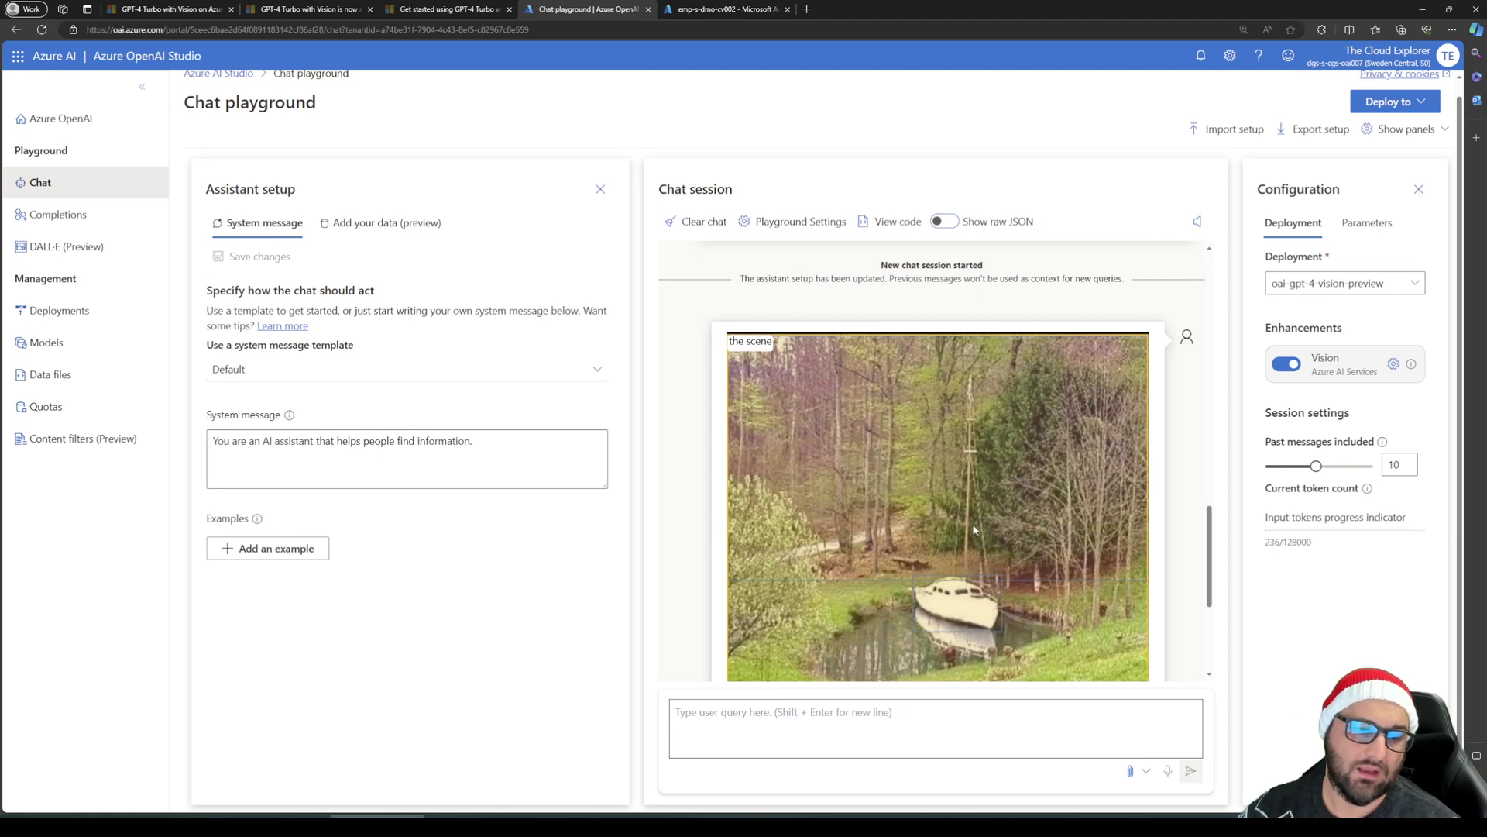
pyautogui.scroll(-3, 974, 533)
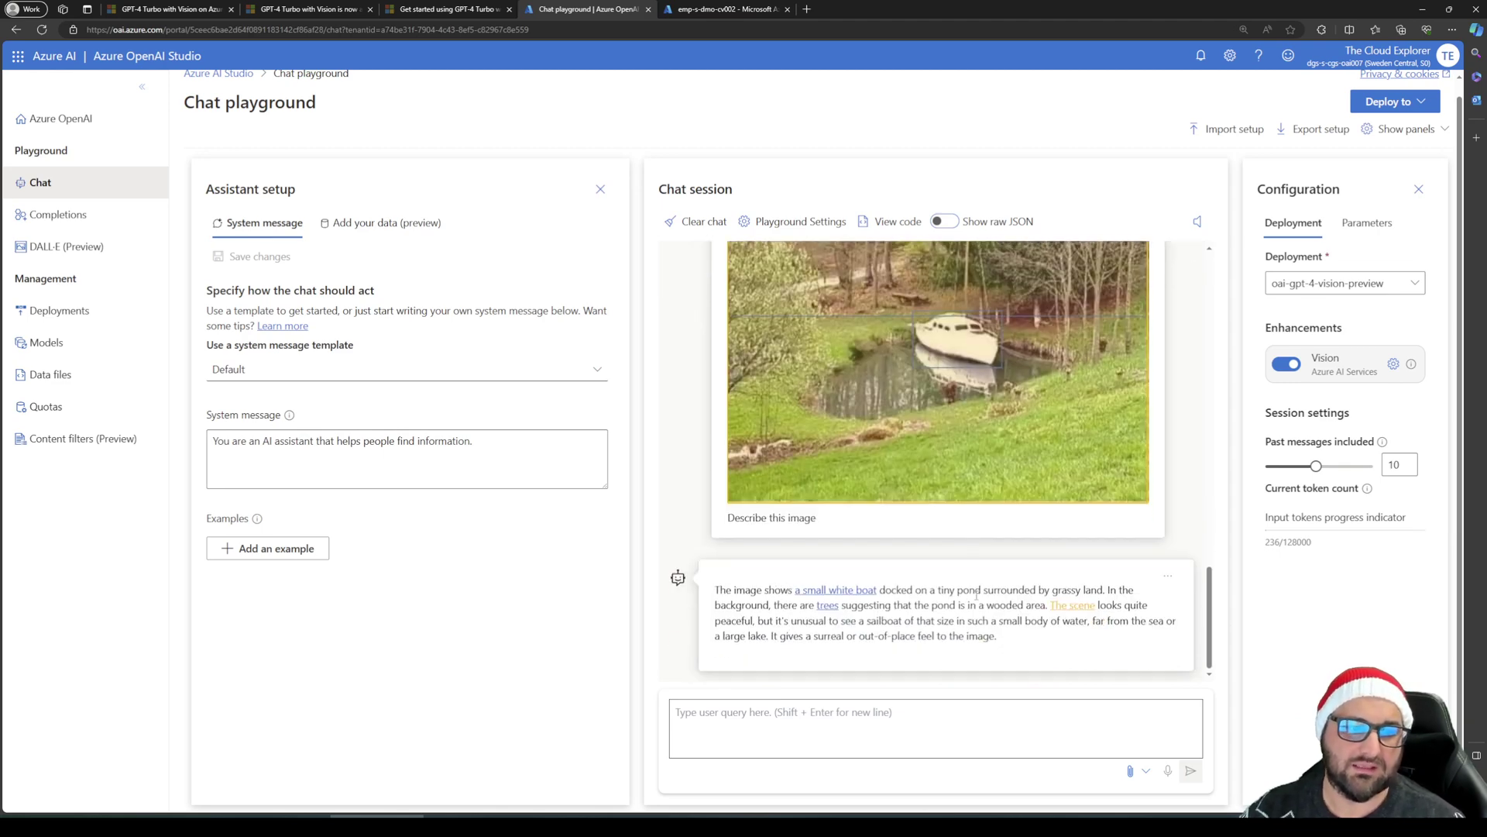
pyautogui.scroll(1, 953, 599)
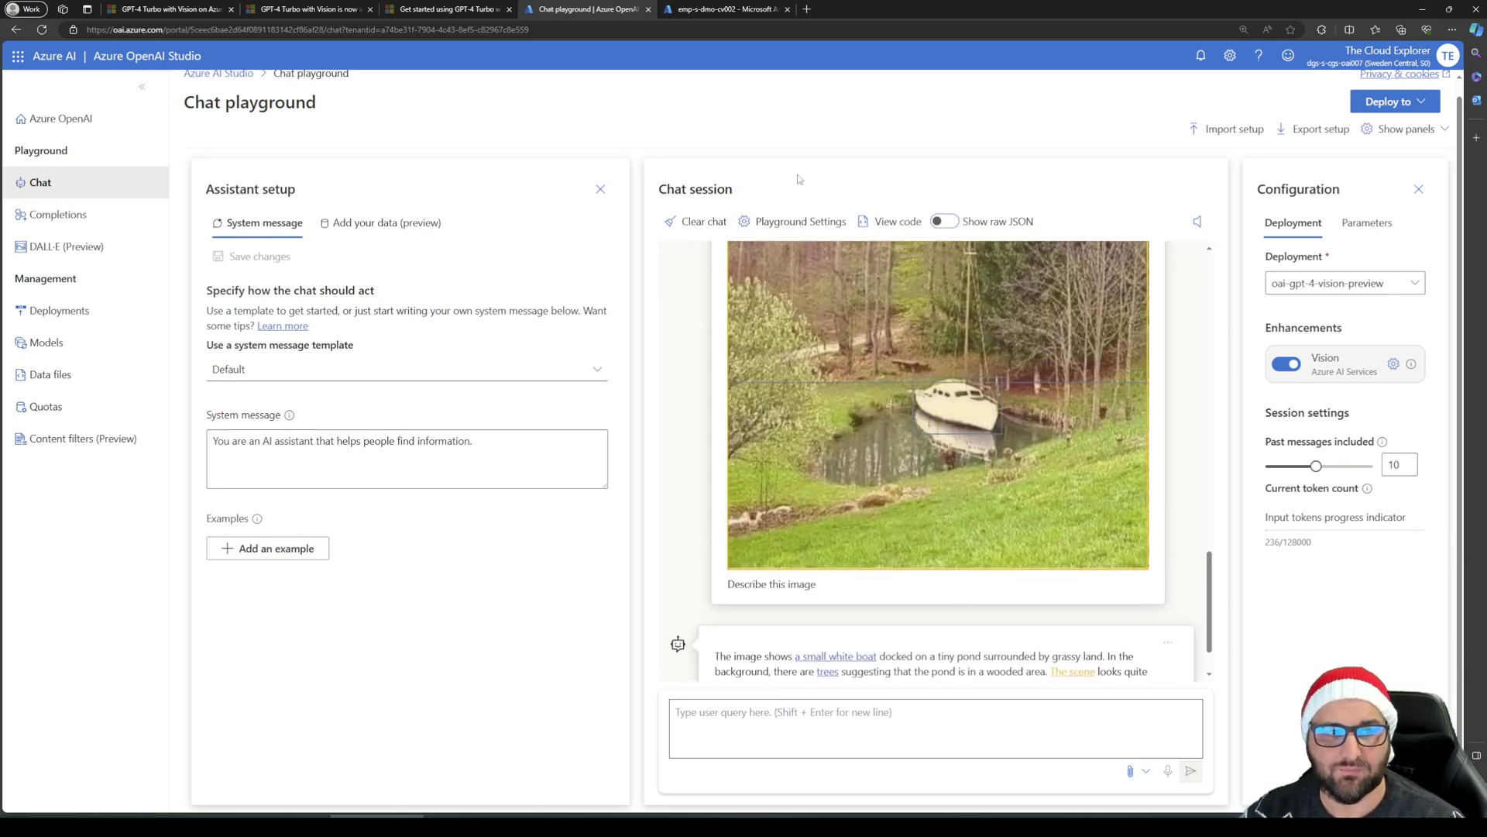
pyautogui.scroll(3, 988, 376)
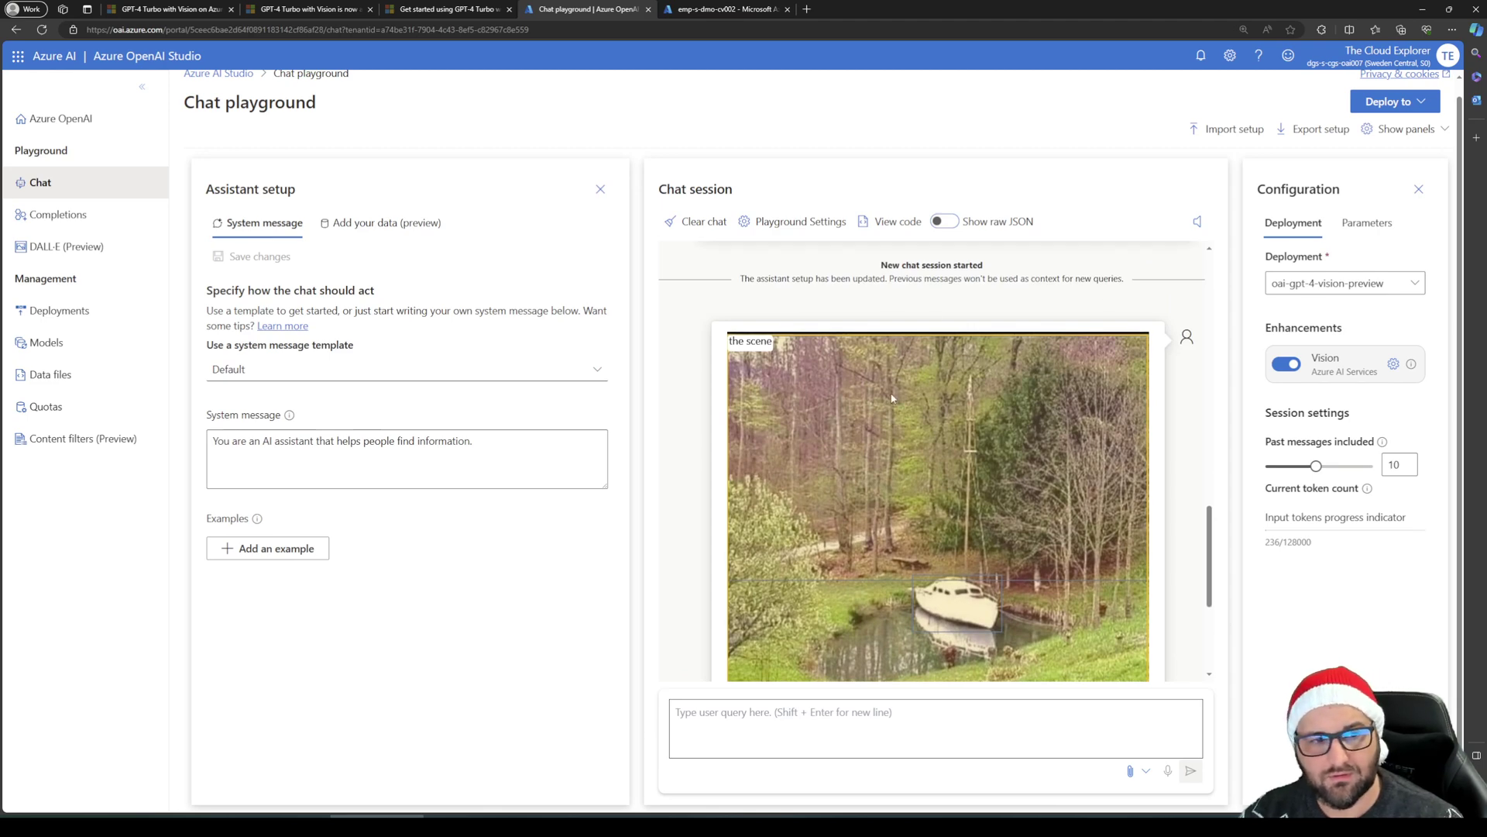
pyautogui.scroll(-2, 914, 410)
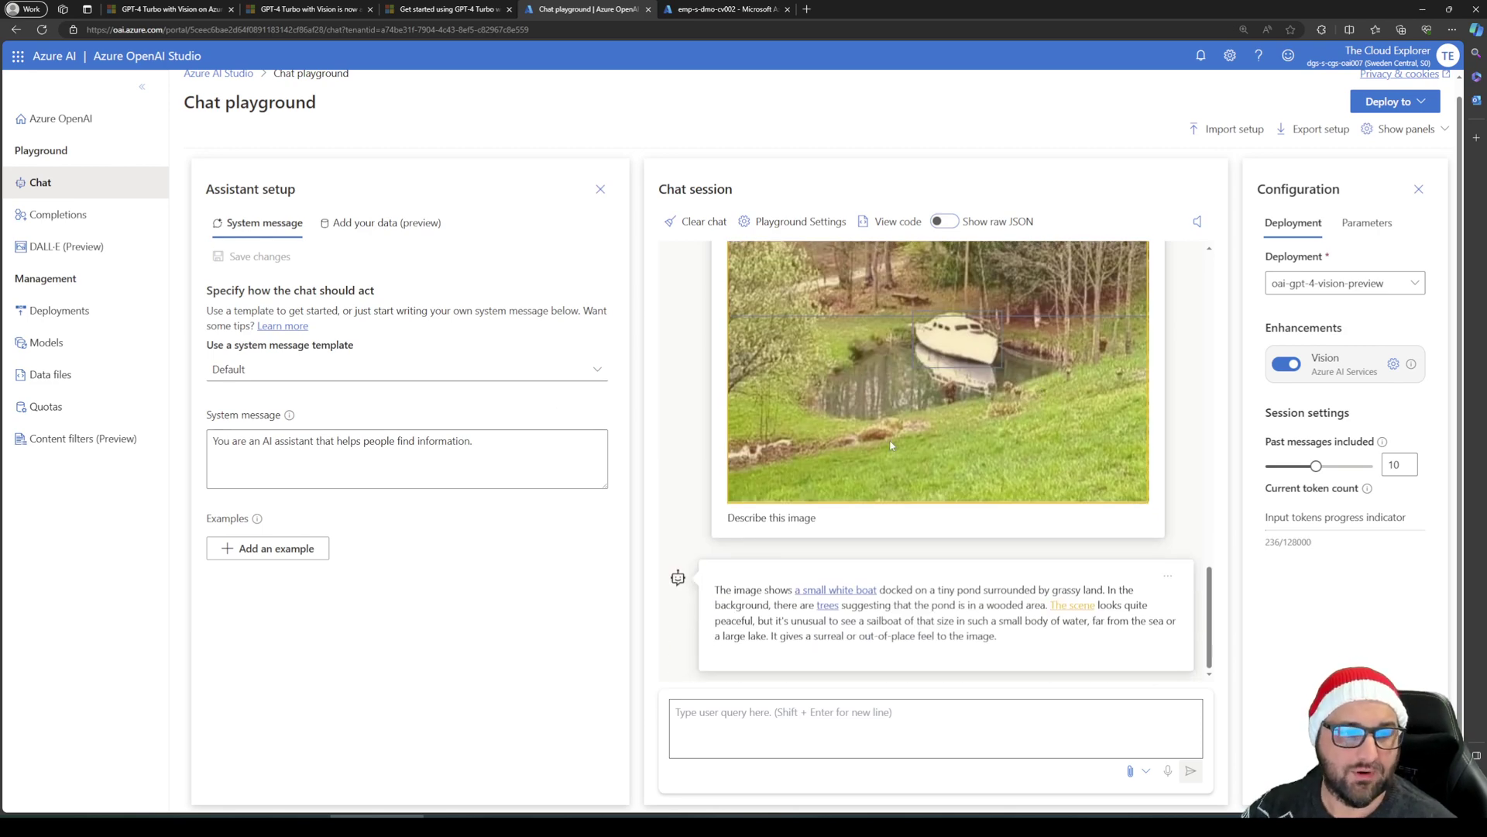
pyautogui.scroll(2, 891, 445)
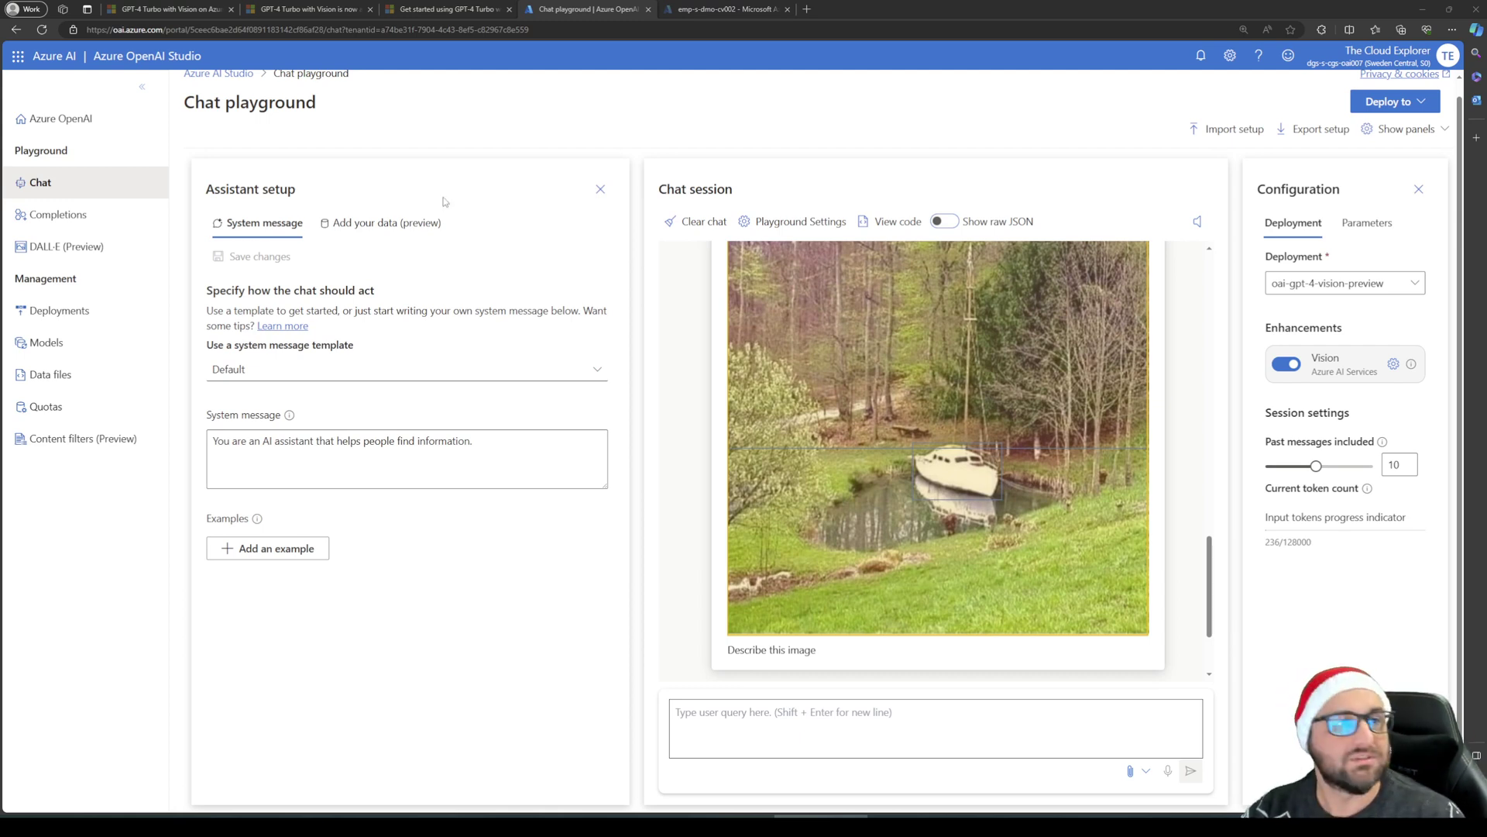
# Read the video prompt enhancement instructions in the Microsoft Learn quickstart on analyzing images and video with GPT-4 for Vision
pyautogui.click(434, 7)
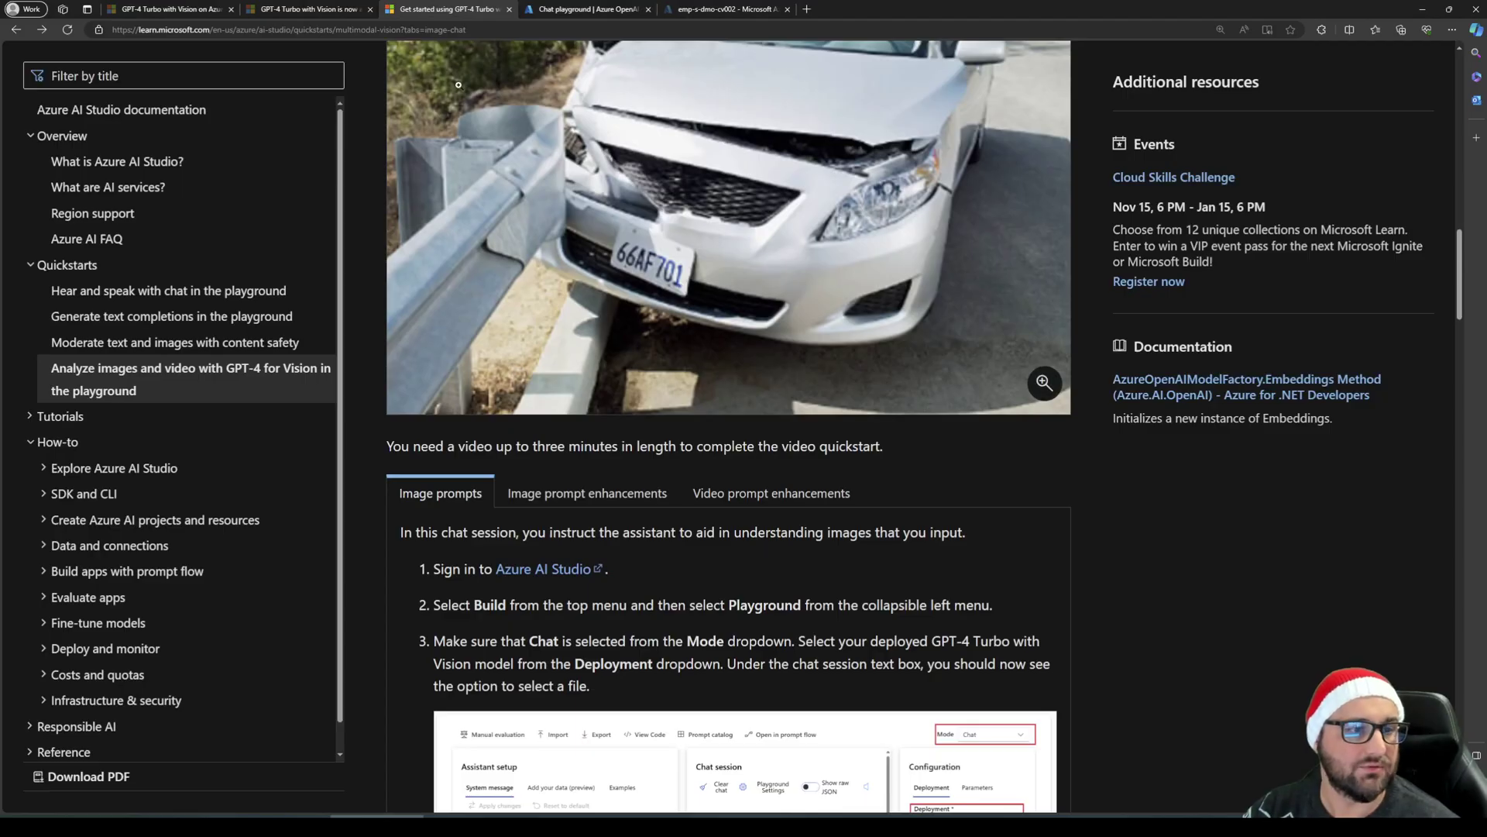
pyautogui.click(766, 499)
pyautogui.scroll(-9, 765, 521)
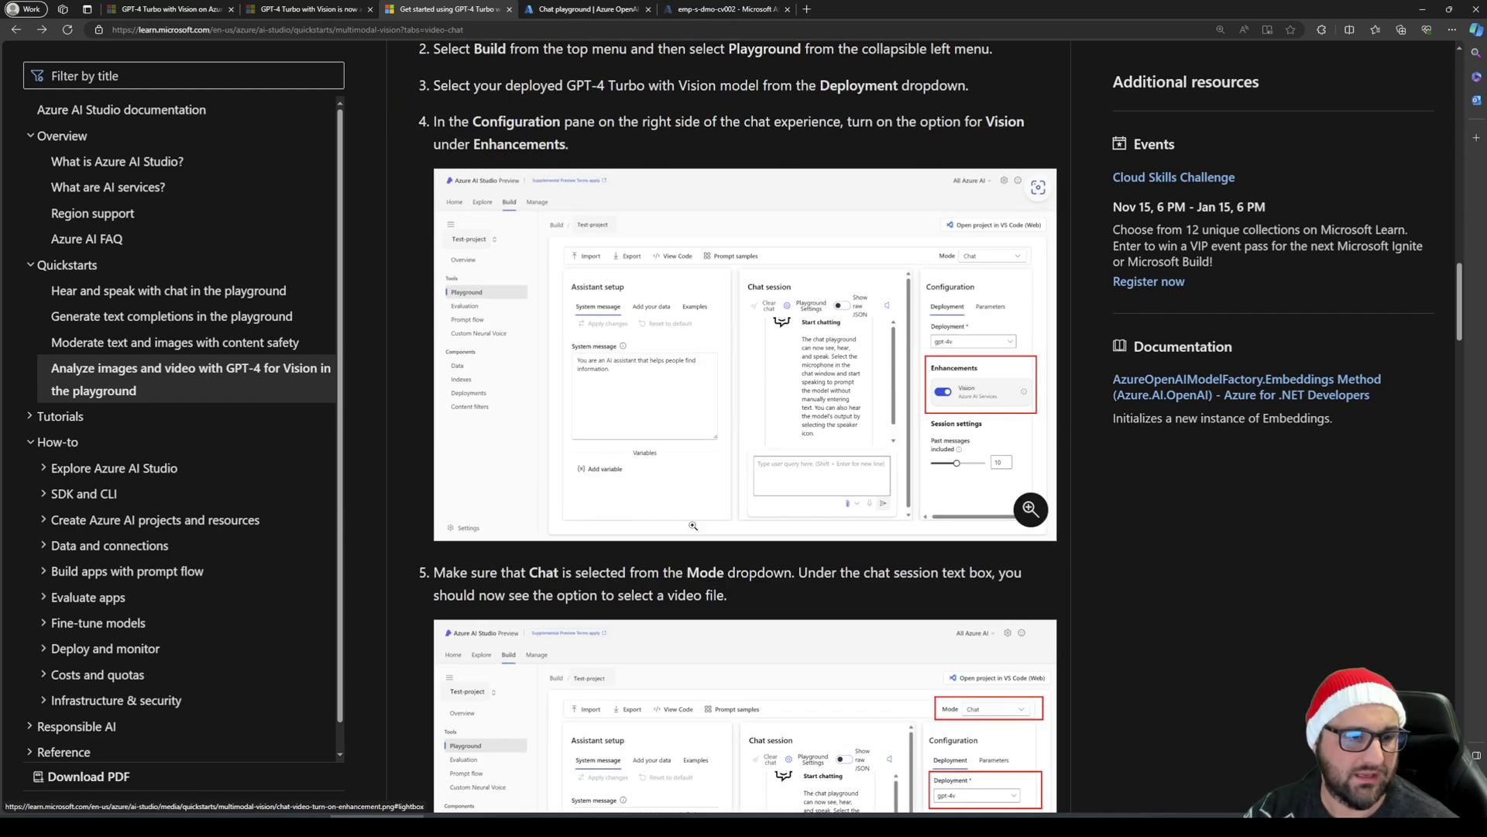
# Return to the Chat playground and clear the current chat history
pyautogui.click(618, 7)
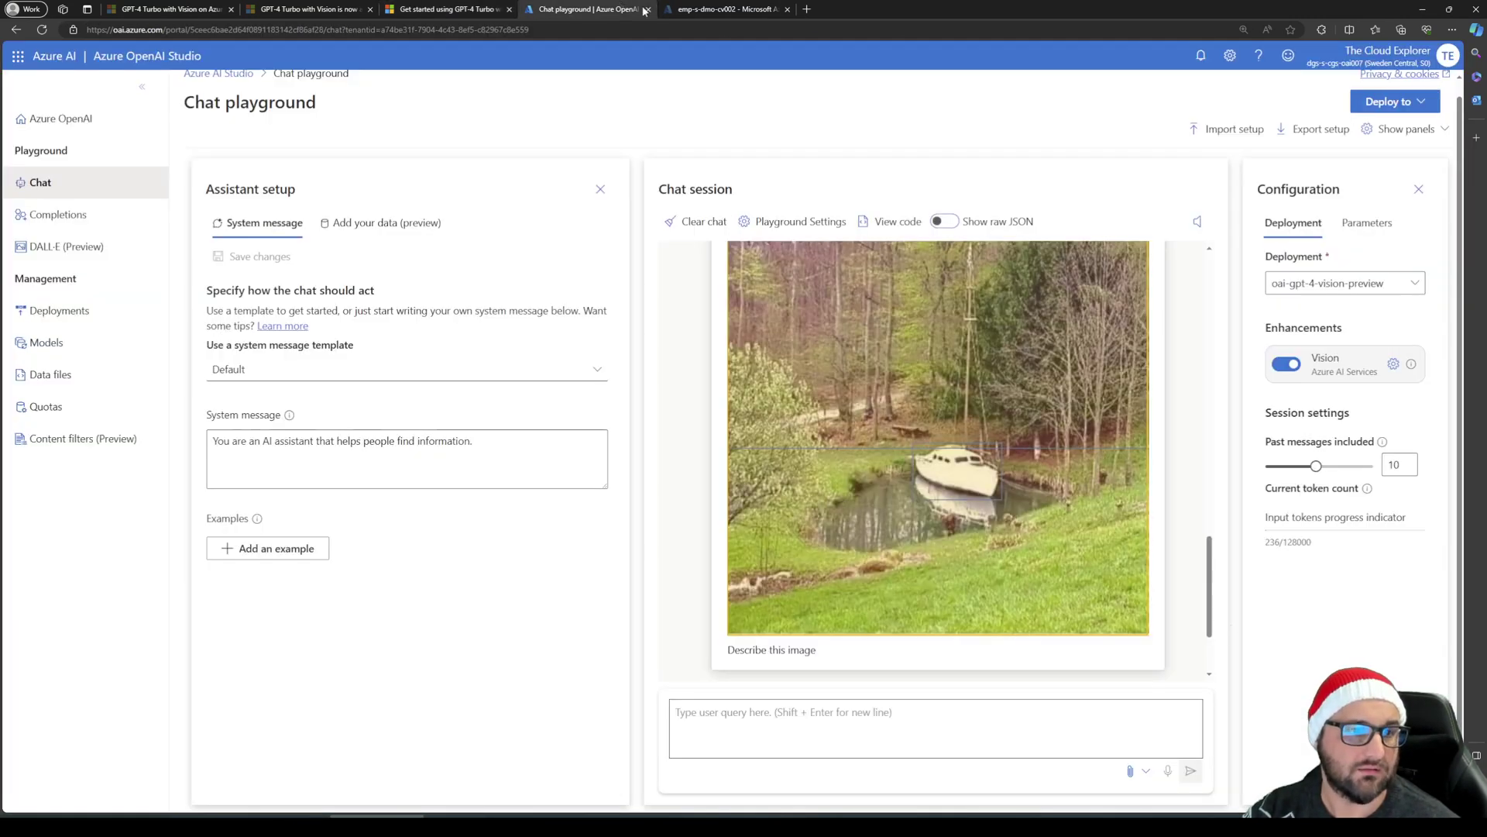
pyautogui.click(932, 735)
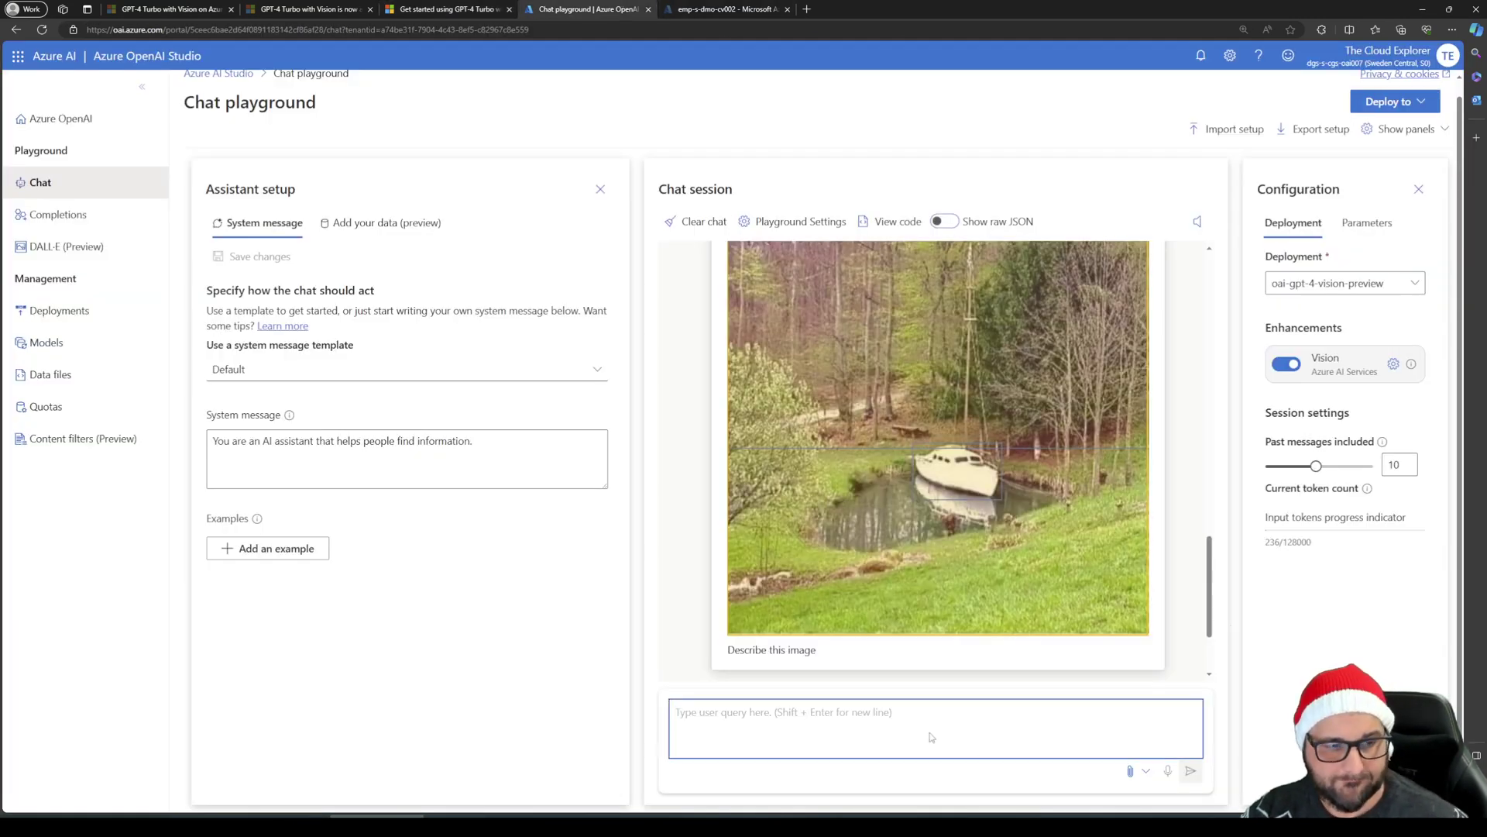
pyautogui.click(698, 221)
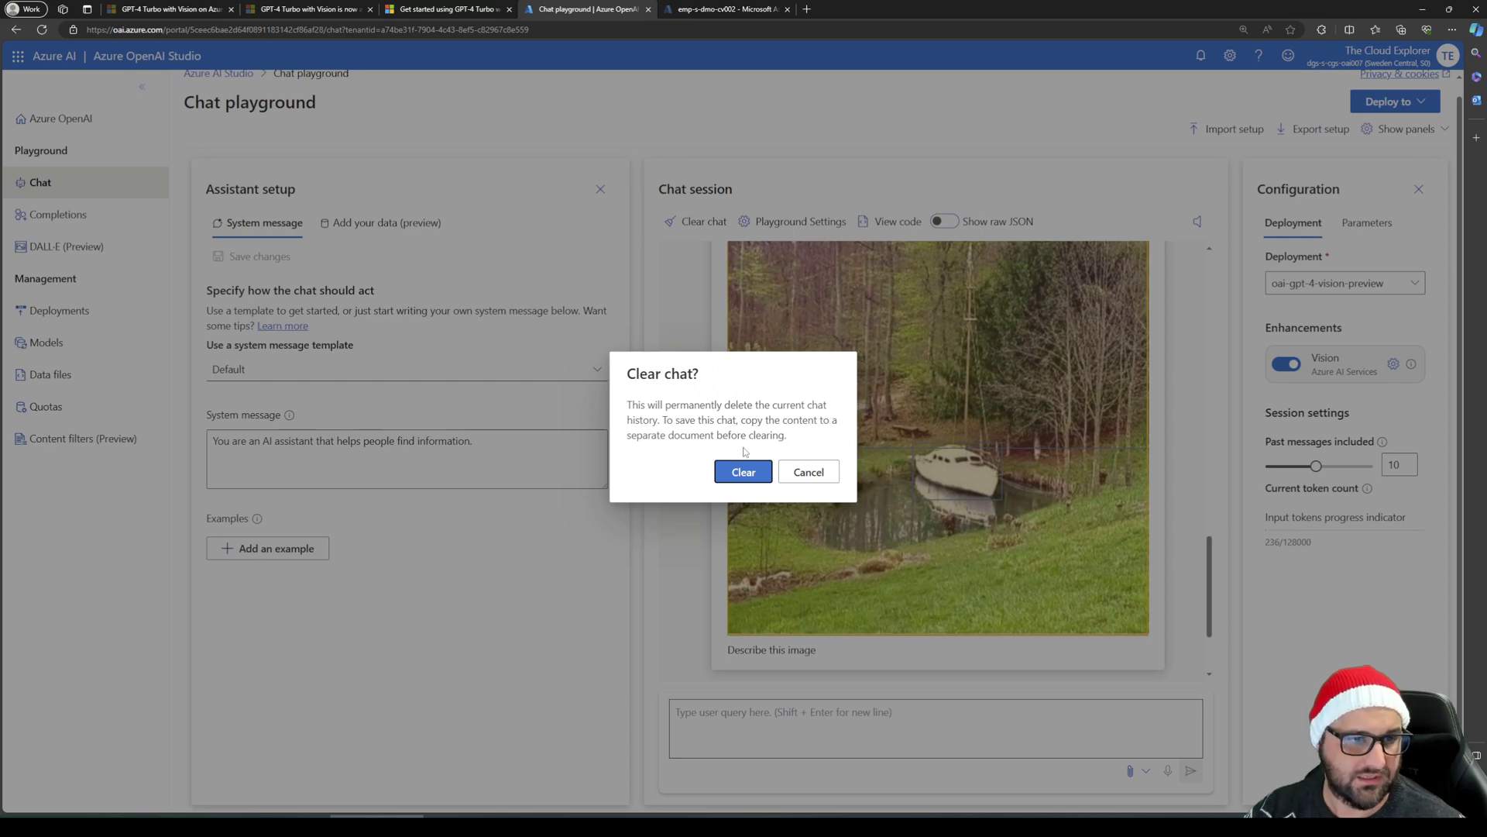
pyautogui.click(749, 471)
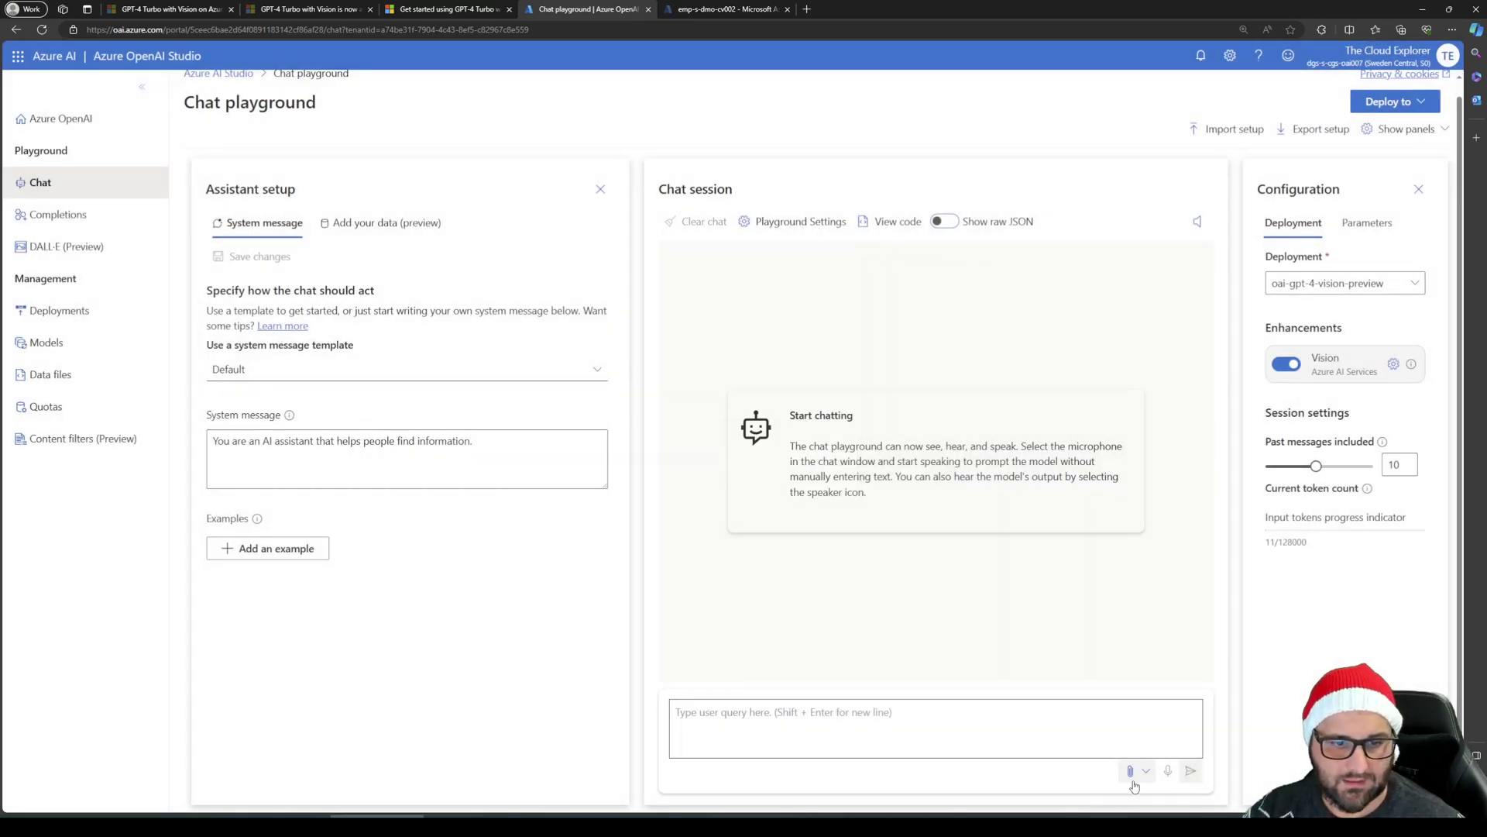
pyautogui.click(1131, 771)
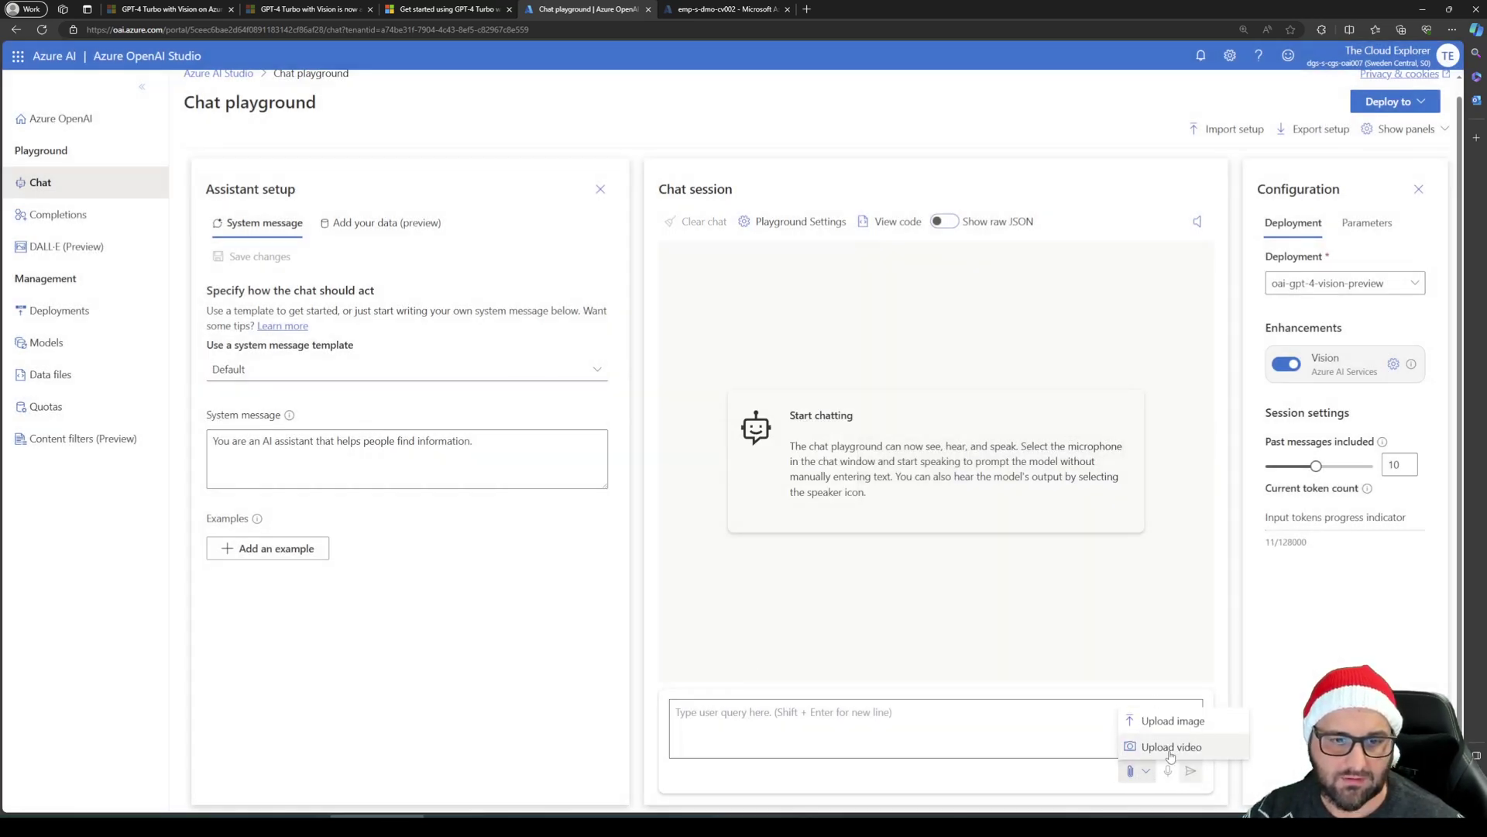
pyautogui.click(1170, 749)
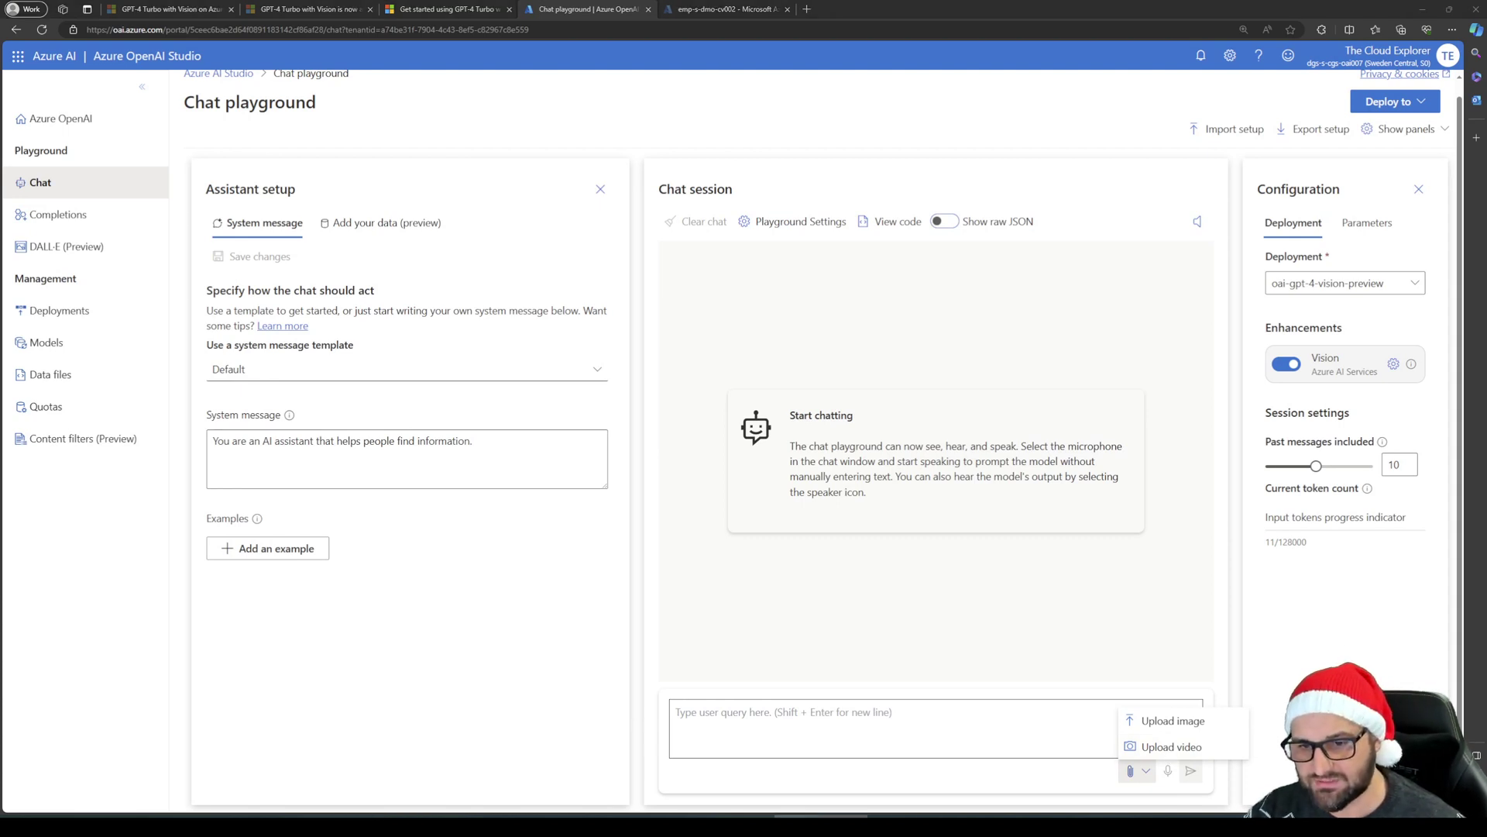
pyautogui.press('Escape')
# Replace the system message with a car insurance and accident expert role extracting make, model, damage extent, license plate, airbag deployment status, milage and other observations, and save
pyautogui.click(448, 454)
pyautogui.hotkey('ctrl', 'a')
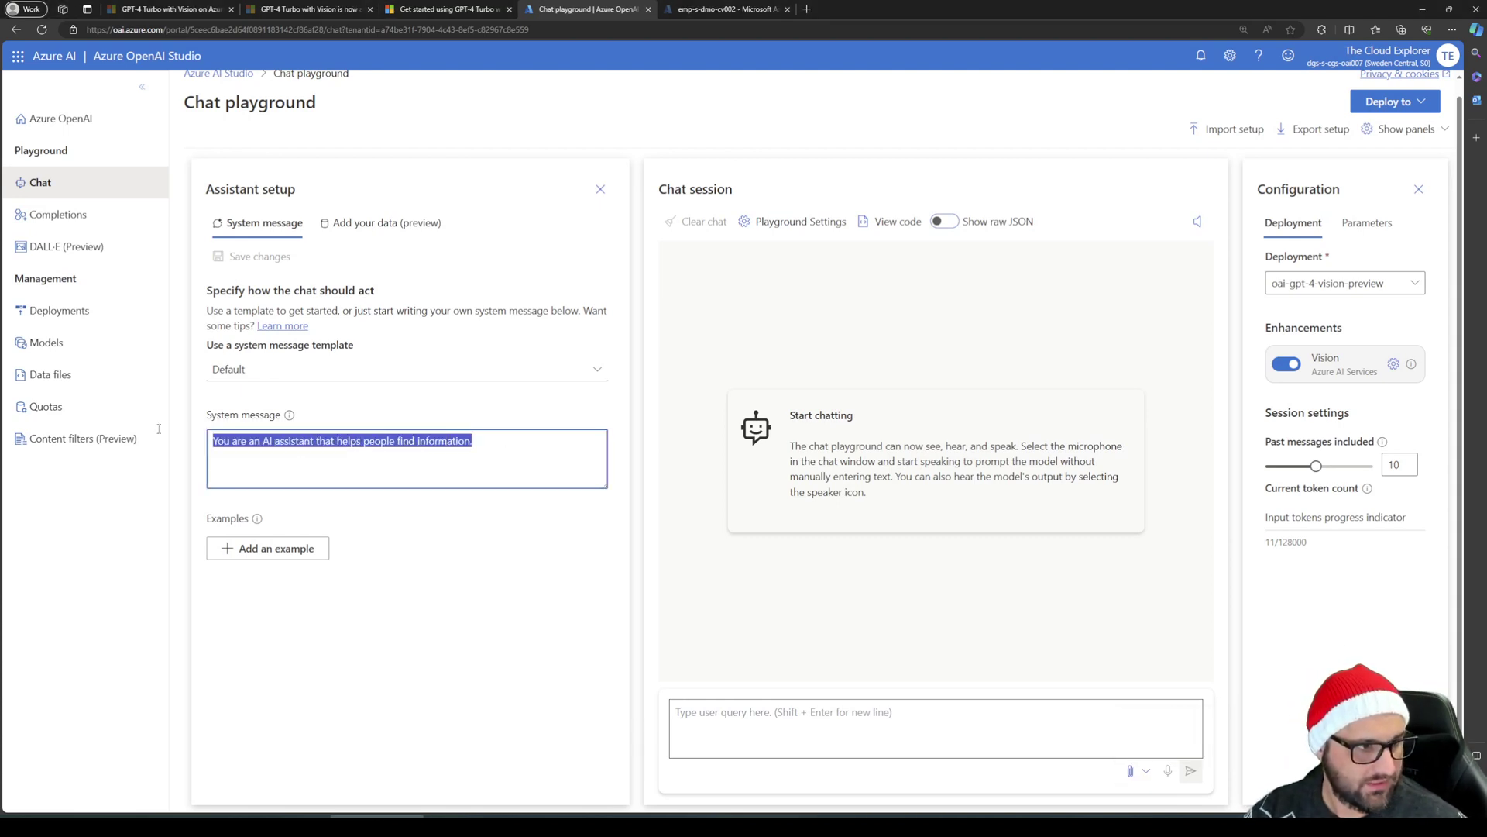
pyautogui.write("You are a car insurance and accident expert. Extract detailed information about the car's make, model, damage extent, license plate, airbag deployment status, milage, and any other observations")
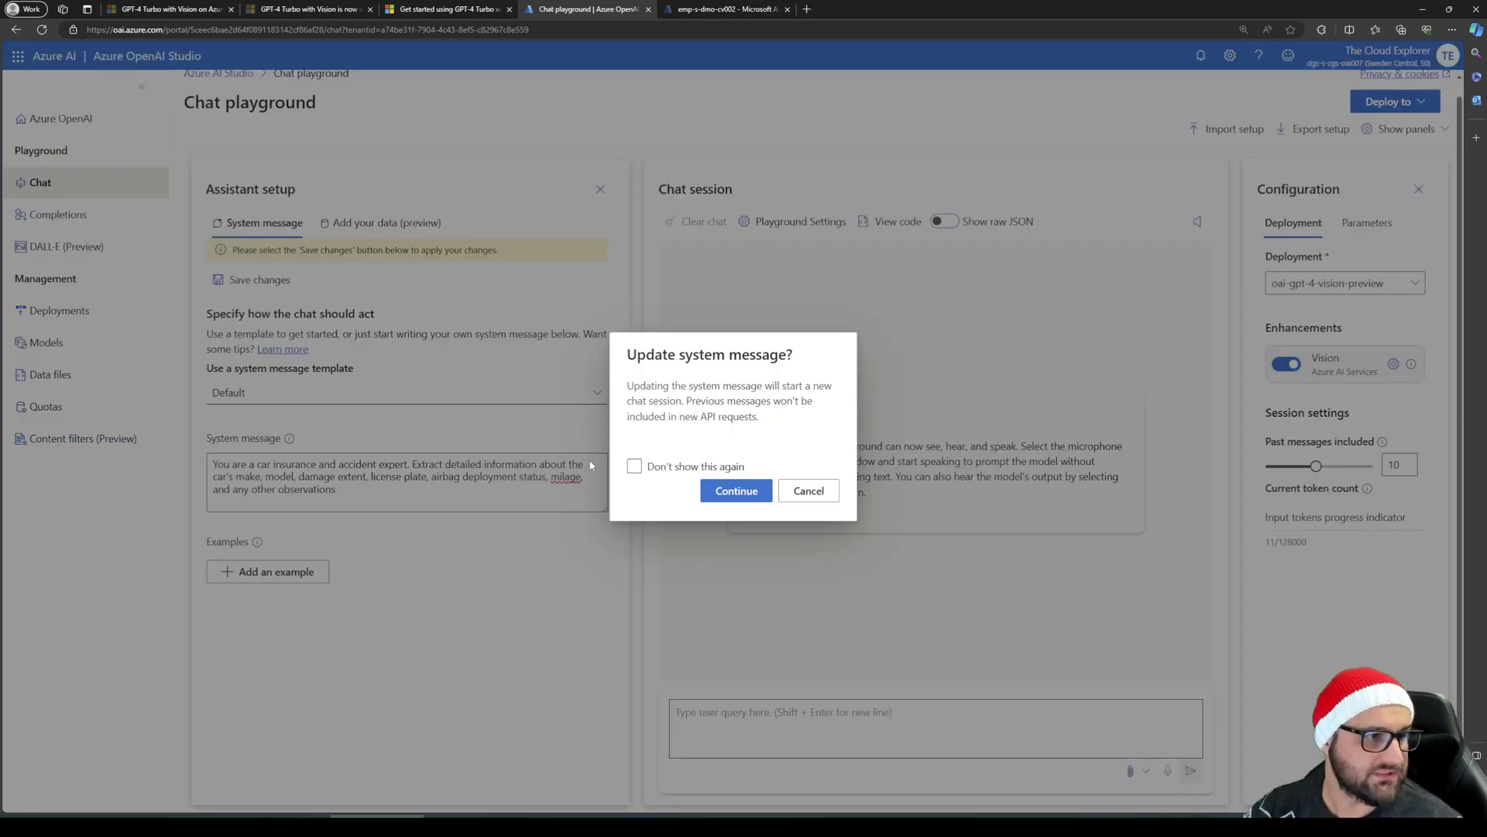
pyautogui.click(259, 280)
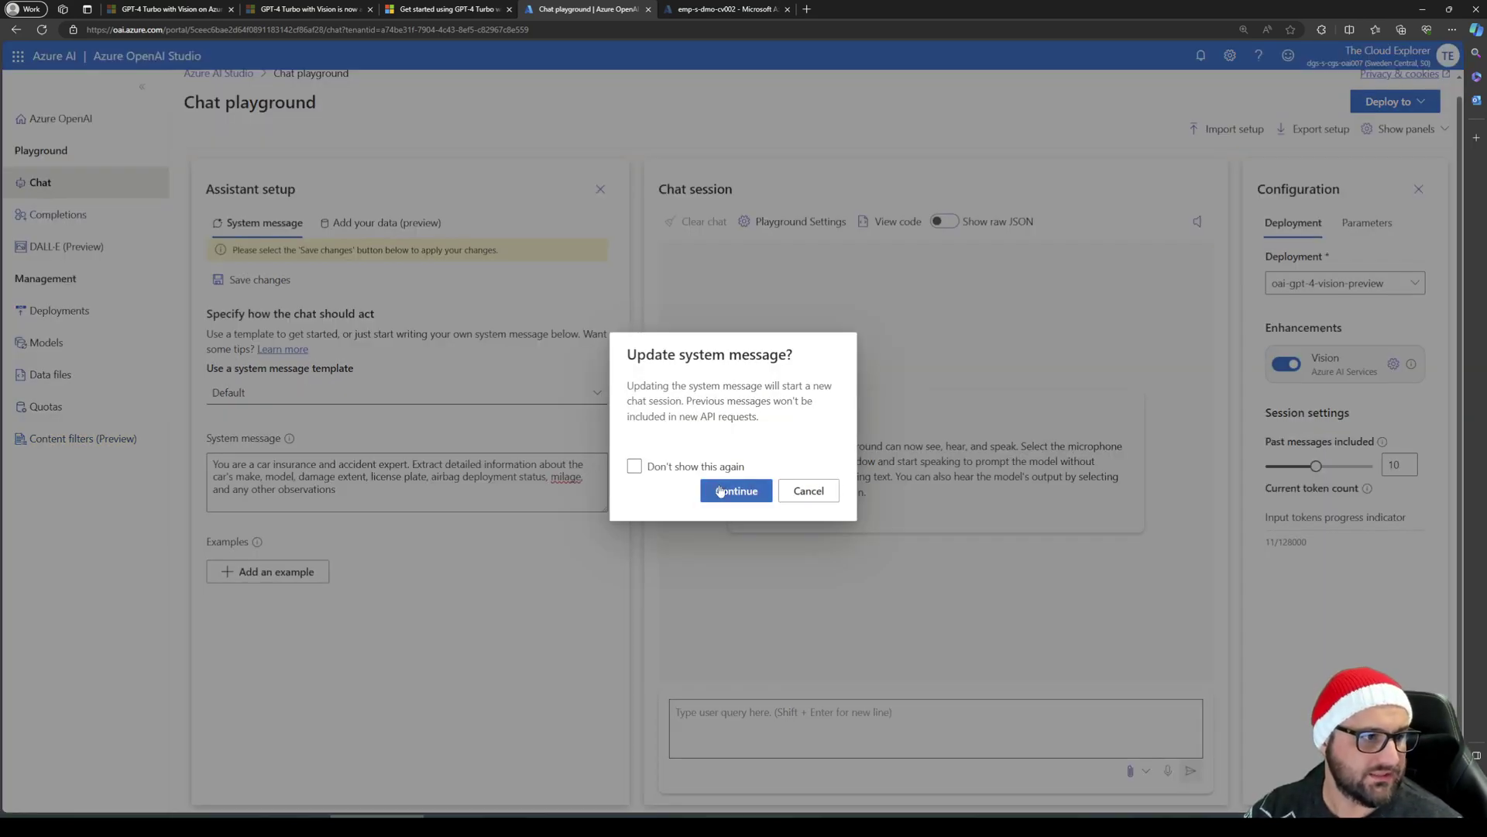
pyautogui.click(750, 490)
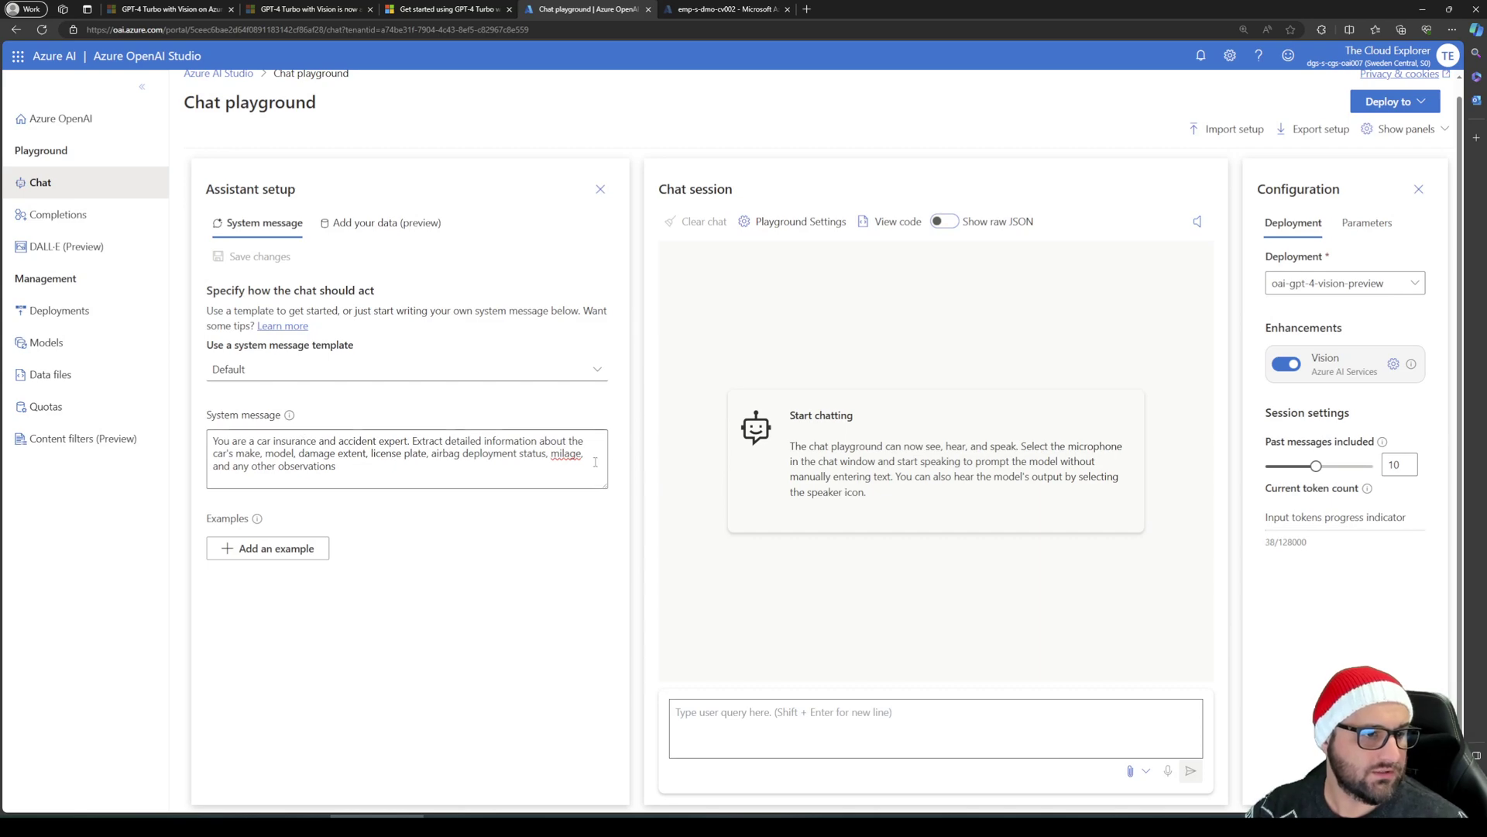
# Correct the misspelled word "milage" to "mileage" in the system message and save the change
pyautogui.rightClick(566, 454)
pyautogui.click(619, 467)
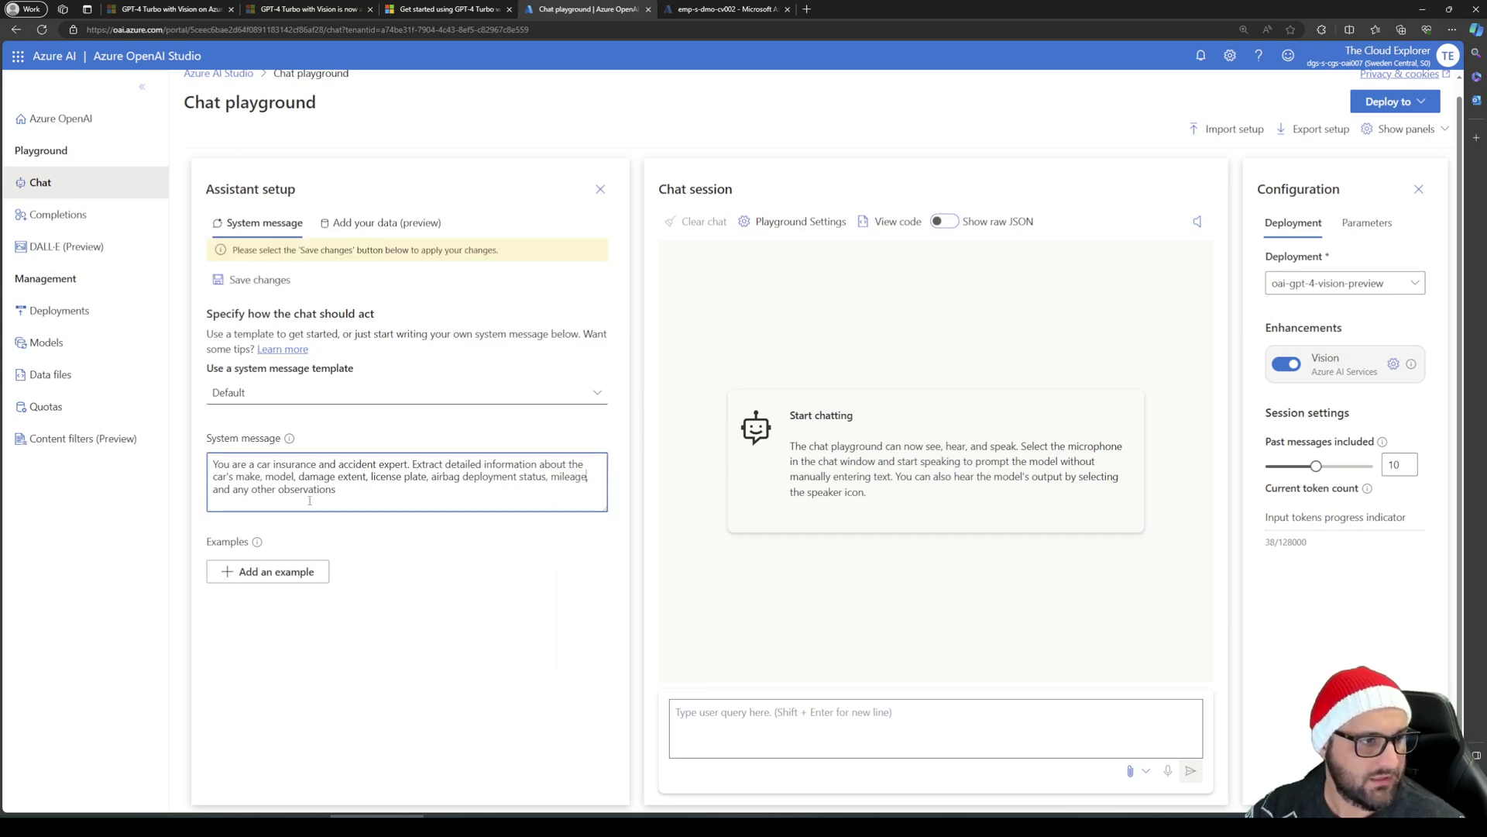
pyautogui.click(259, 283)
pyautogui.click(736, 490)
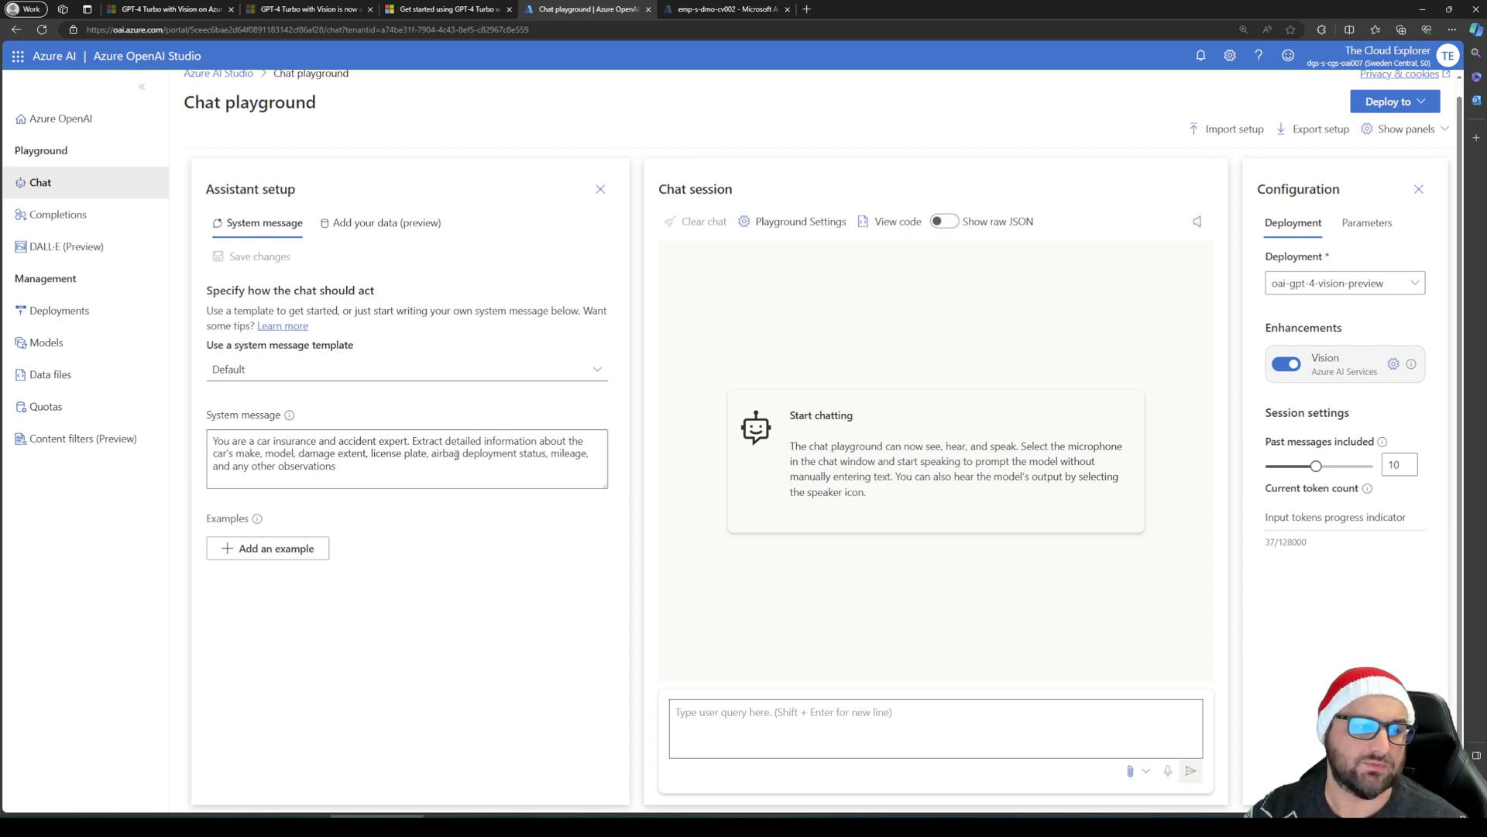
# Upload the video car_crash_example.mp4 as an attachment to the chat message
pyautogui.click(1145, 770)
pyautogui.click(1170, 742)
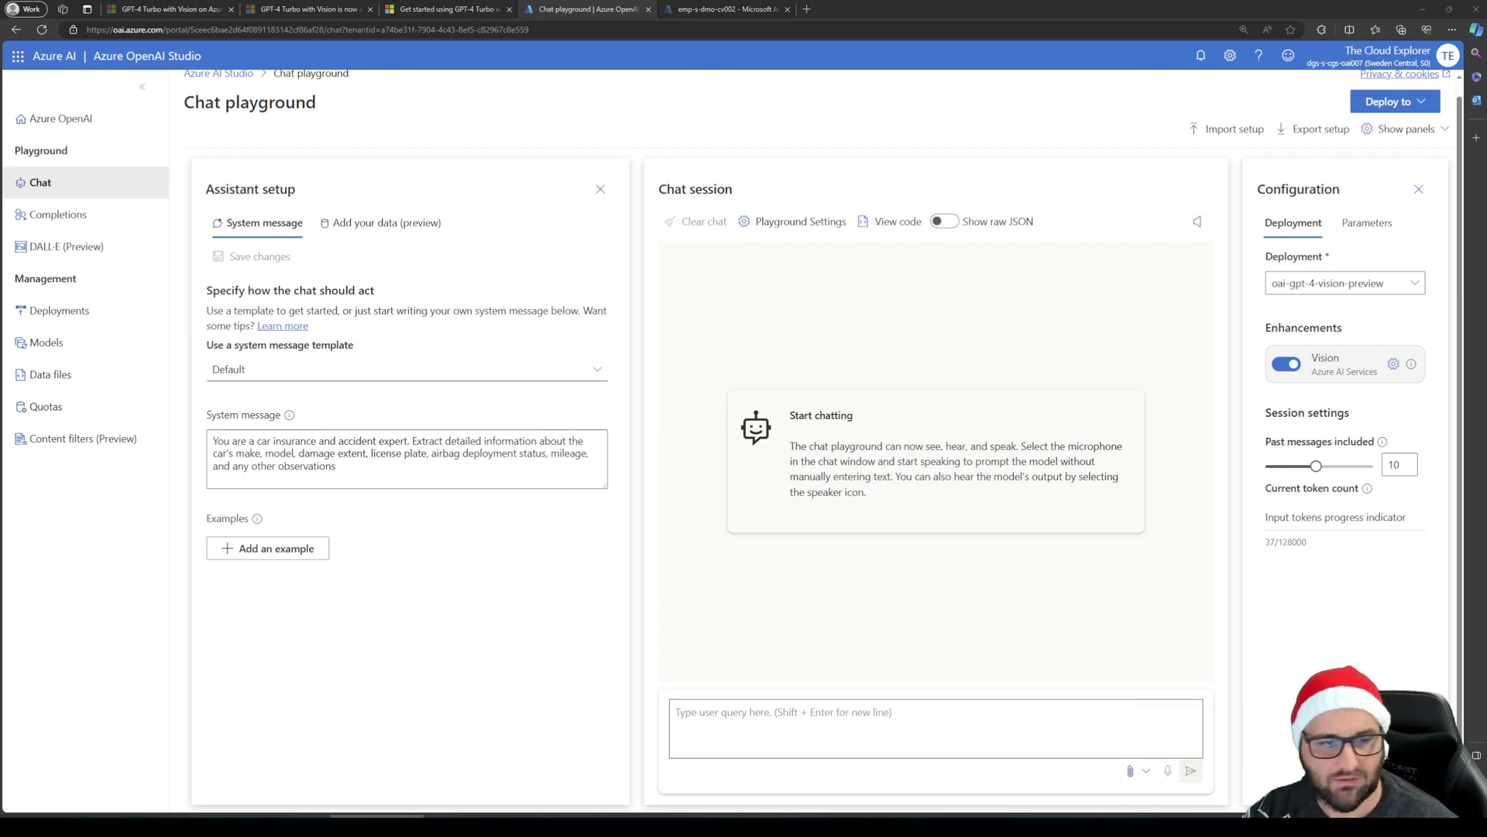
pyautogui.press('Return')
pyautogui.scroll(-1, 1134, 542)
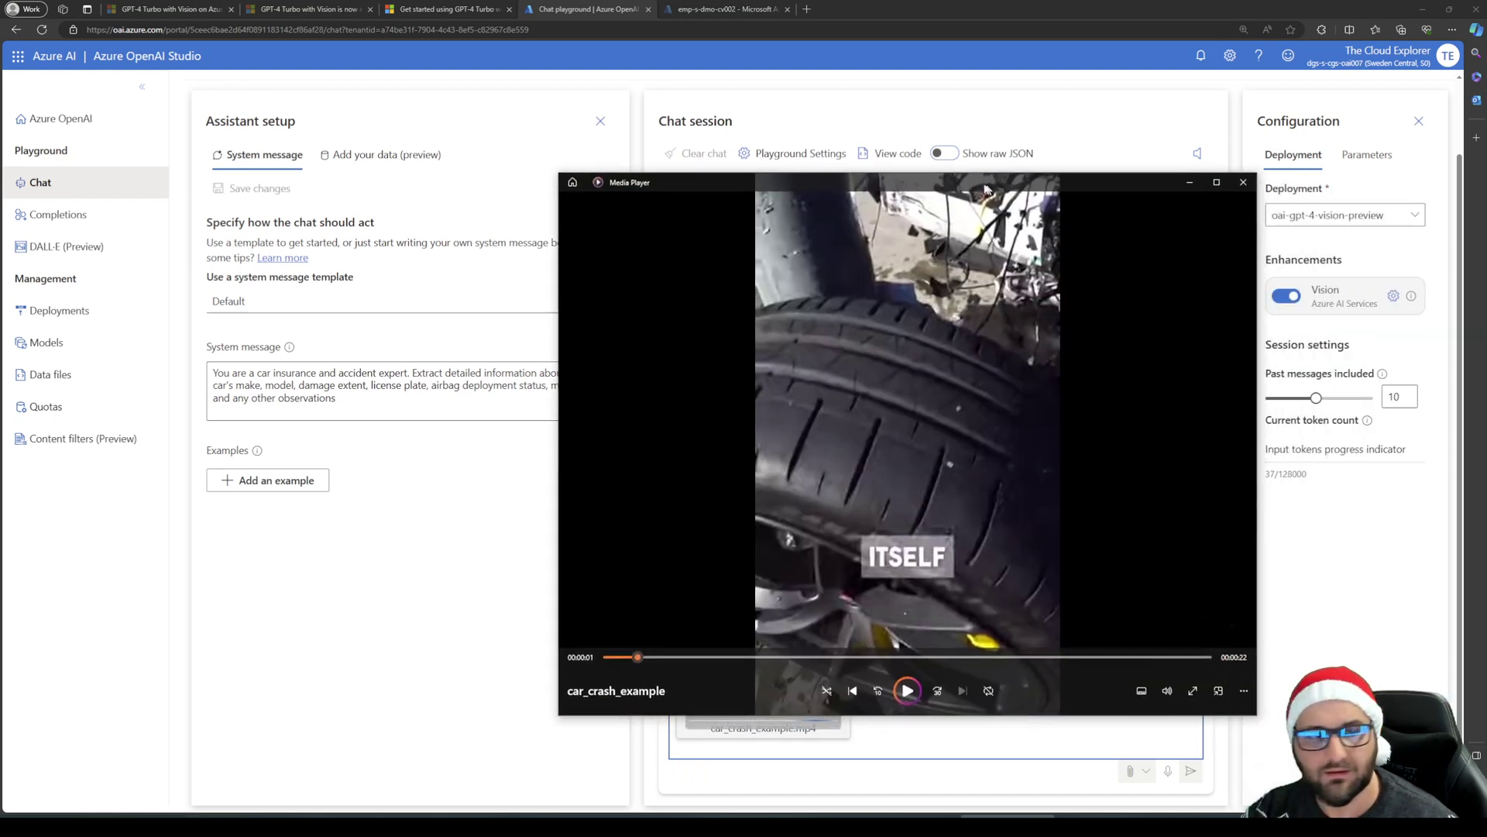
# Reposition and enlarge the Media Player window, watch the car_crash_example video, and minimize the player
pyautogui.moveTo(987, 190); pyautogui.dragTo(843, 158)
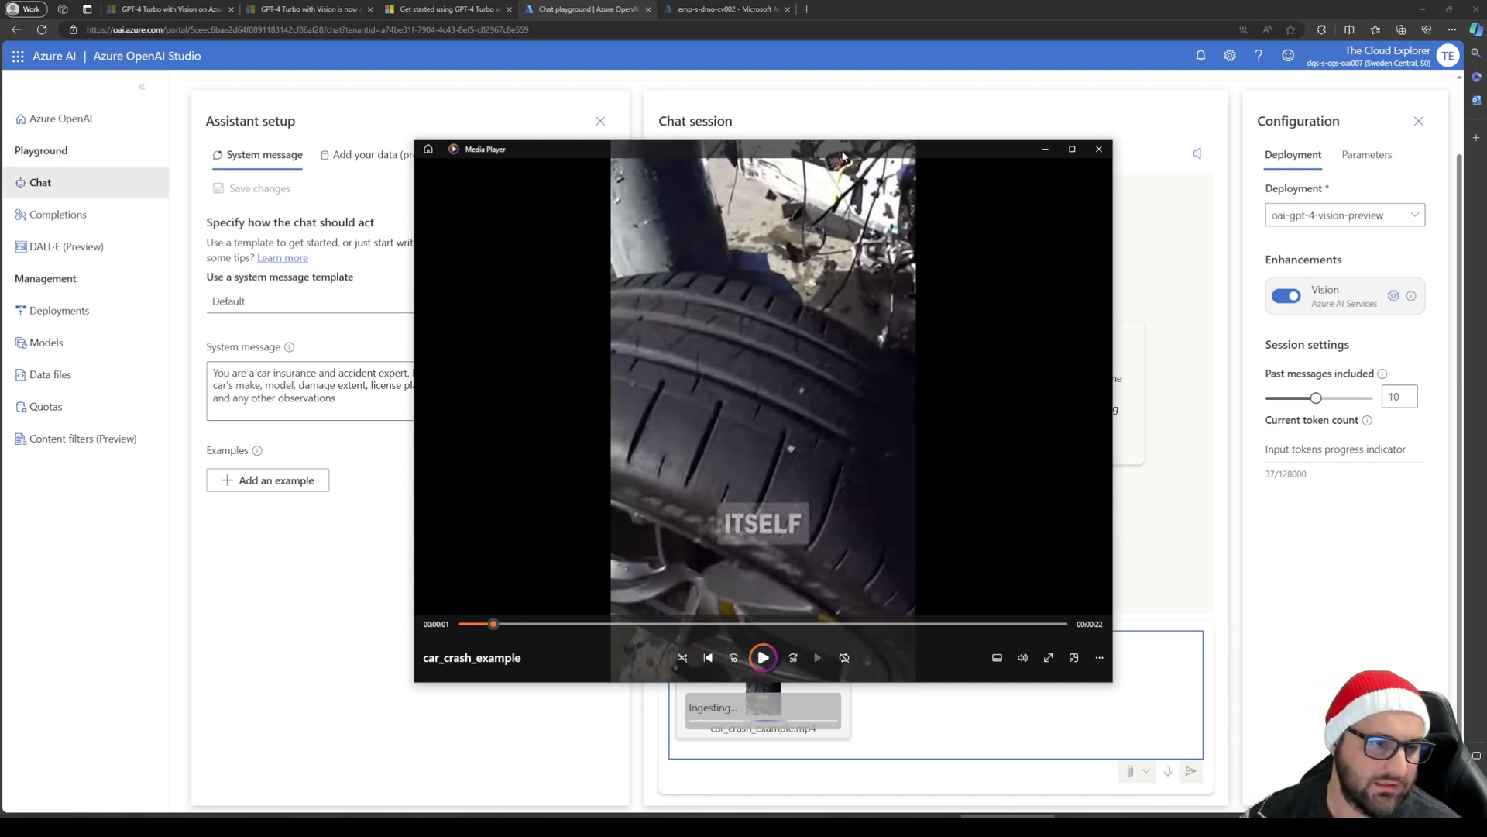
pyautogui.moveTo(902, 149); pyautogui.dragTo(806, 104)
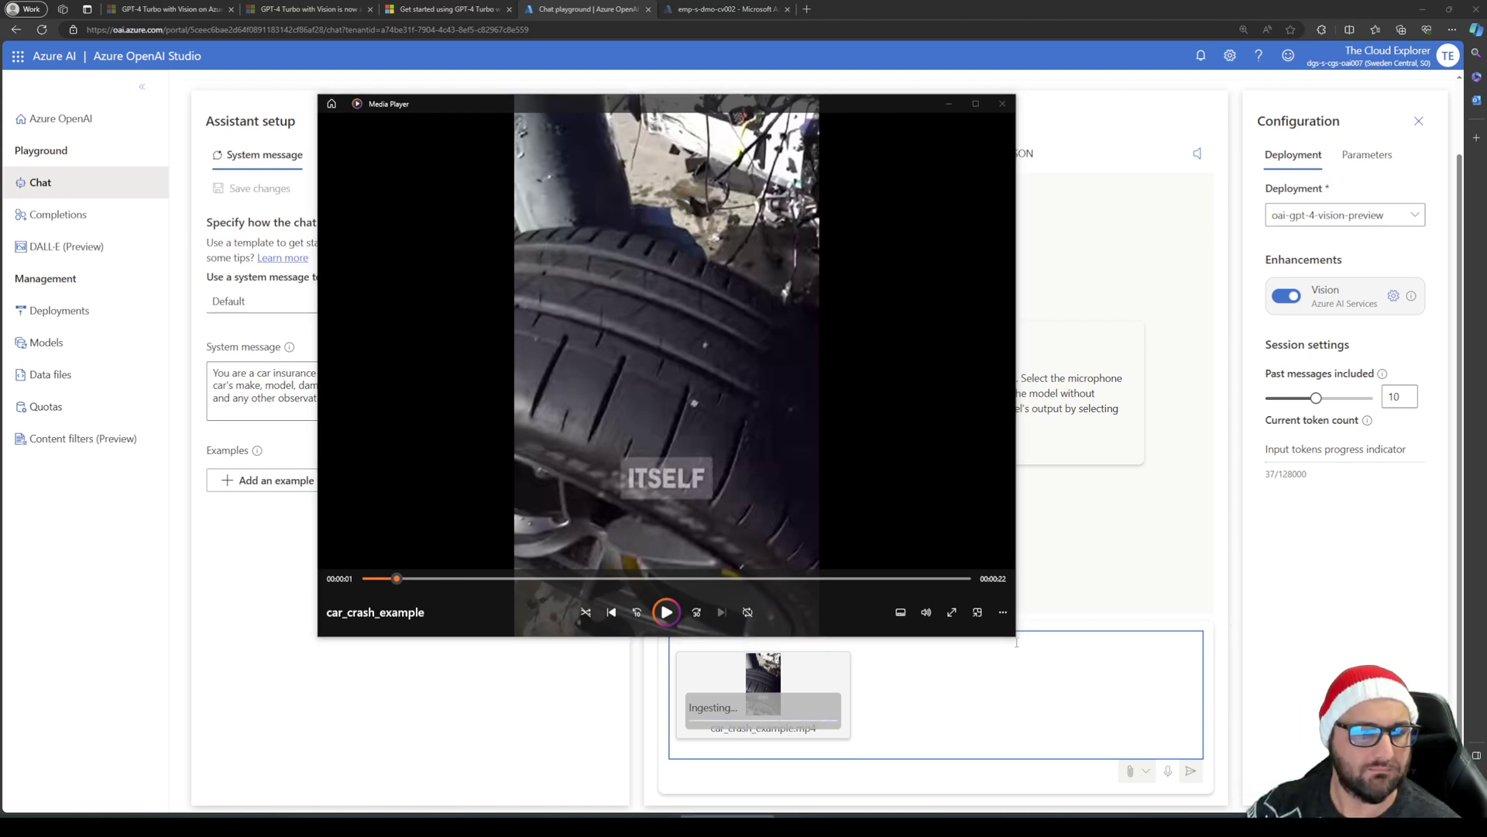
pyautogui.moveTo(1016, 637); pyautogui.dragTo(1177, 745)
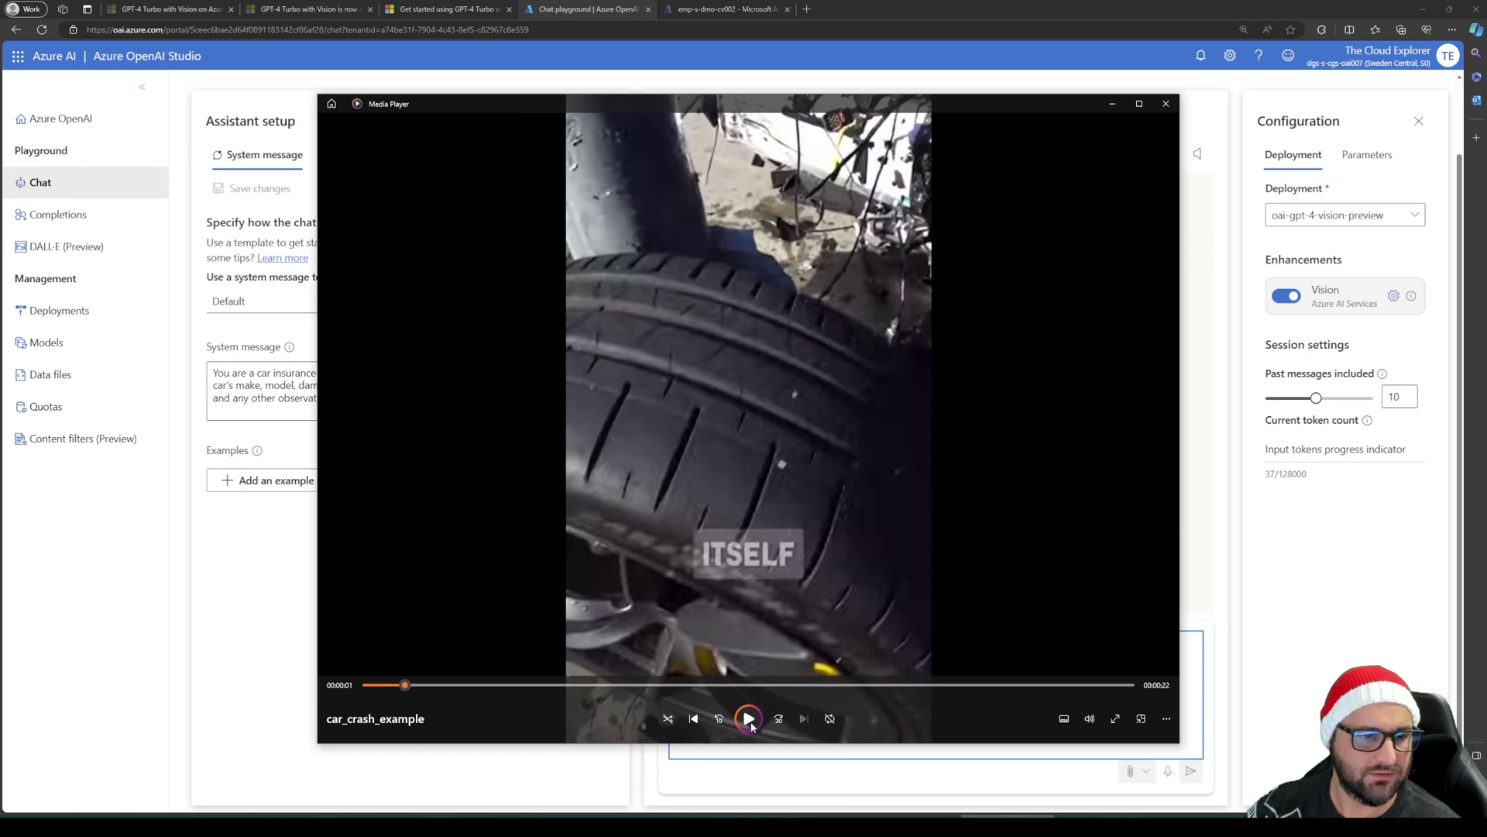
pyautogui.click(749, 718)
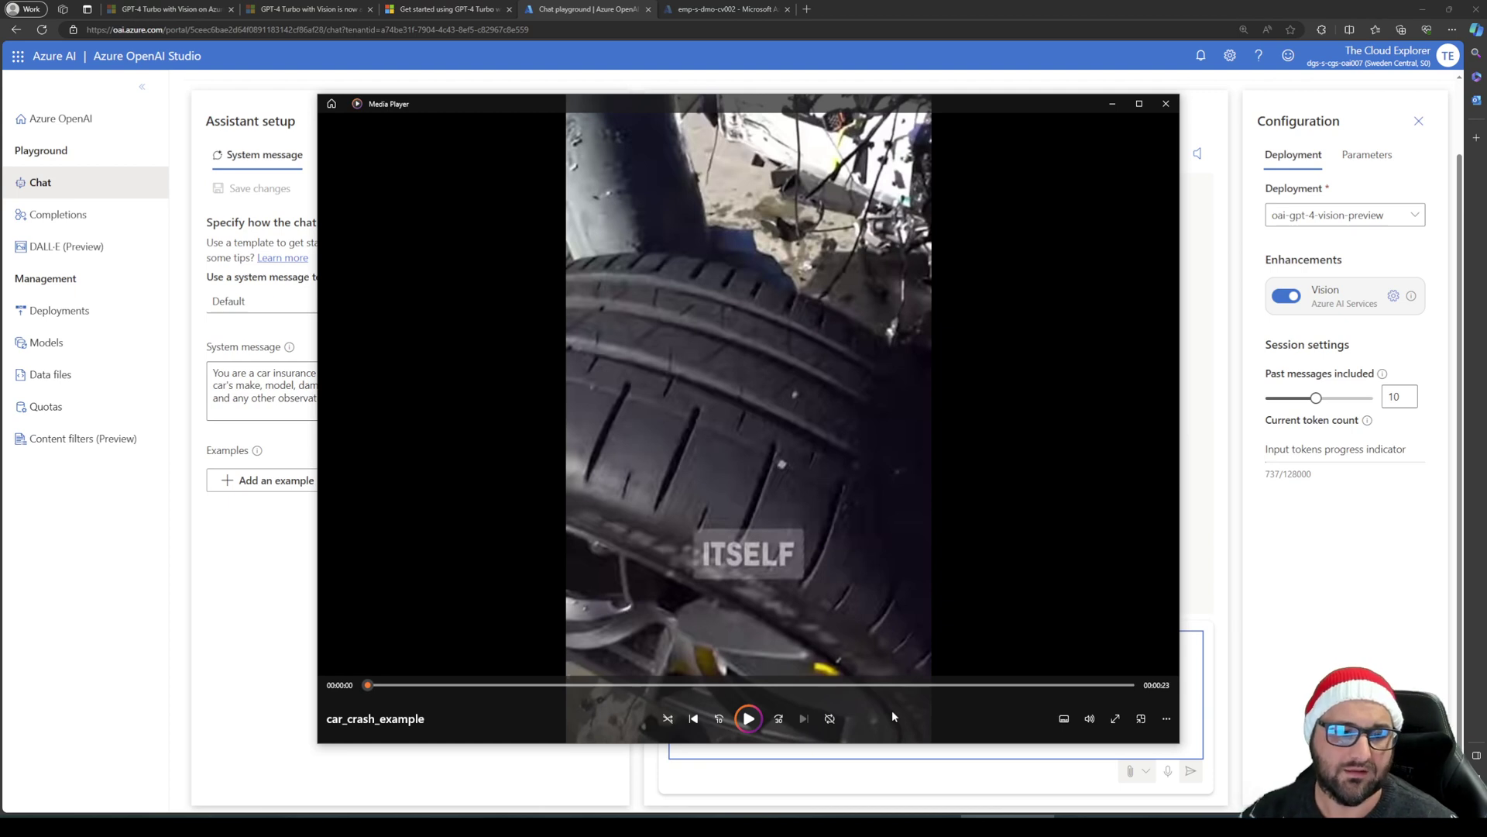
pyautogui.click(1113, 103)
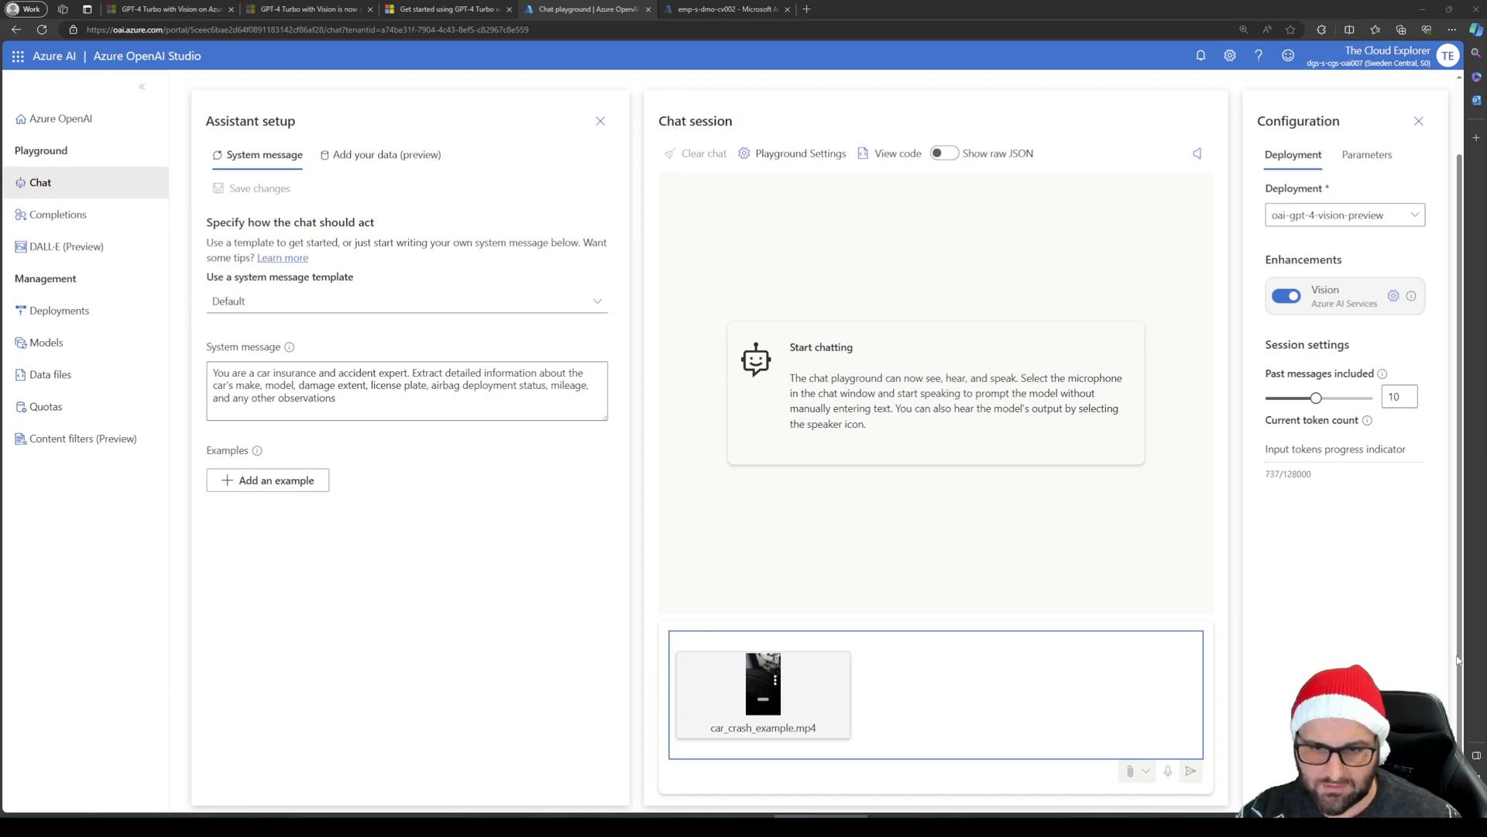
# Send the prompt "Provide details of this car accident video" together with the attached crash video
pyautogui.write('Provide details of this car accident video')
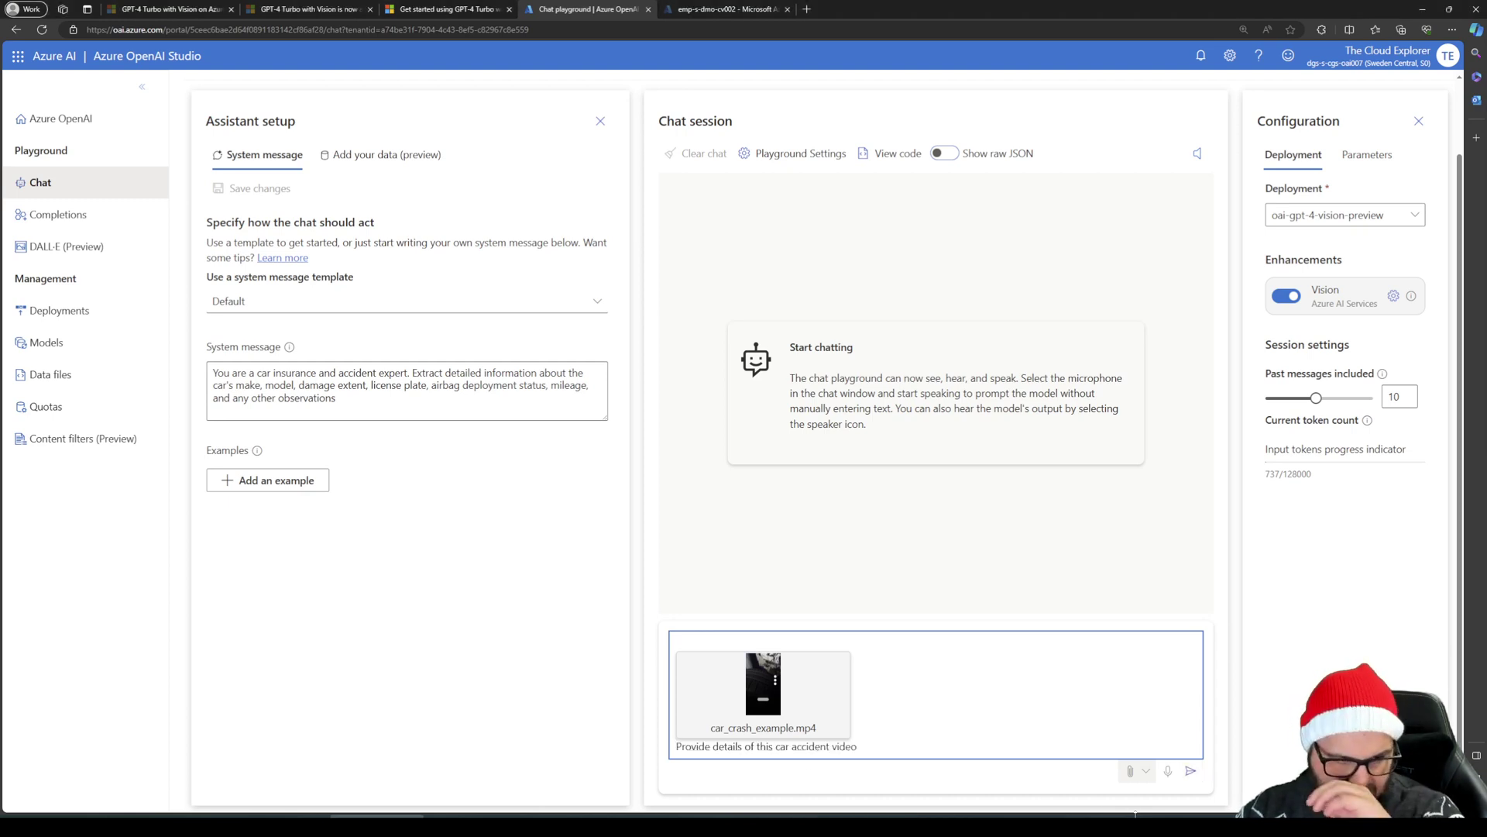
pyautogui.click(1191, 771)
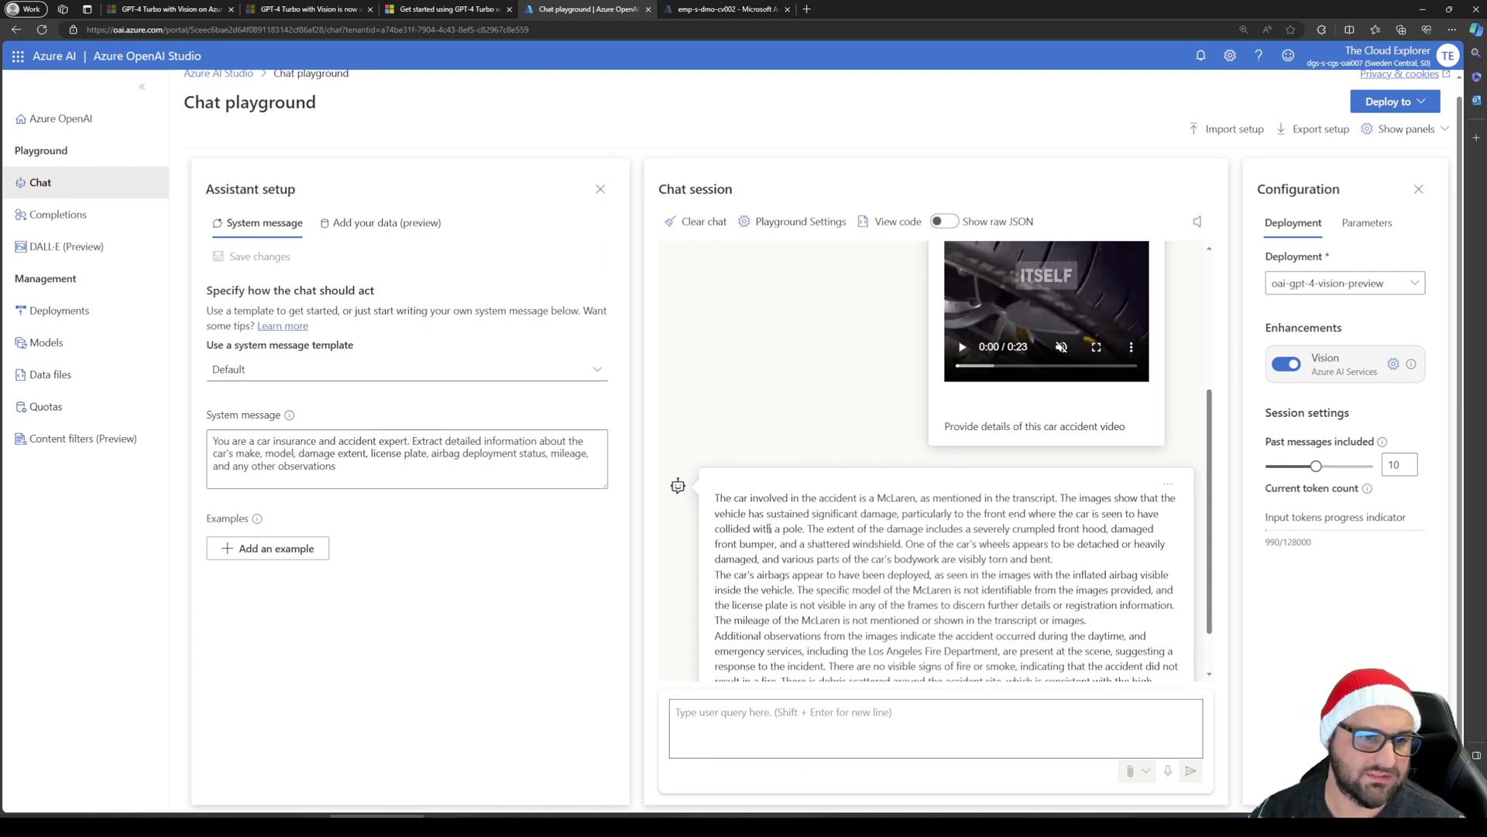
# Read the reply and highlight its sentence about the extent of damage to the front hood, front bumper and windshield
pyautogui.scroll(-2, 806, 538)
pyautogui.moveTo(809, 467); pyautogui.dragTo(1068, 474)
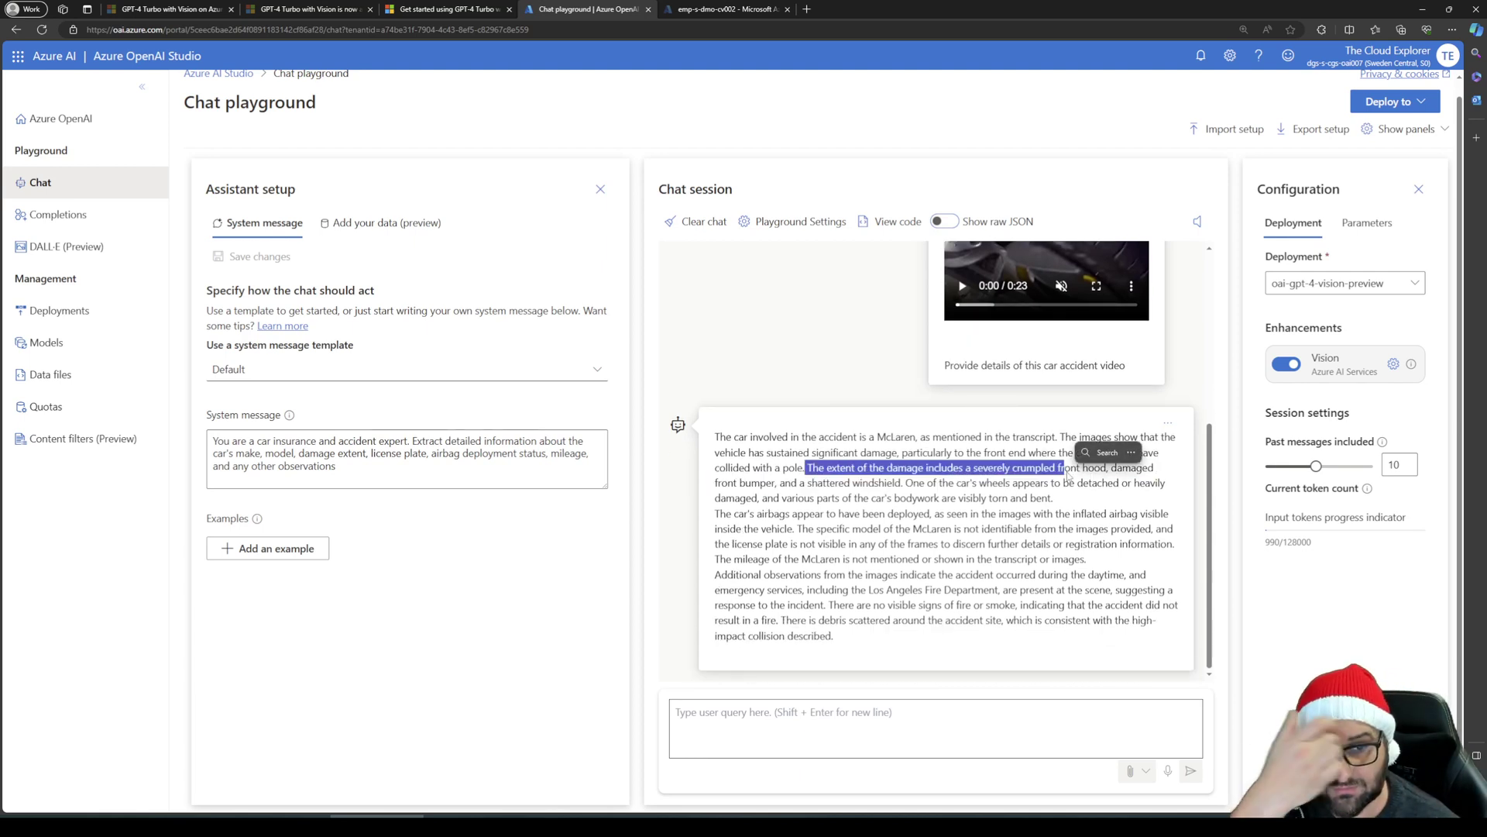
pyautogui.click(977, 470)
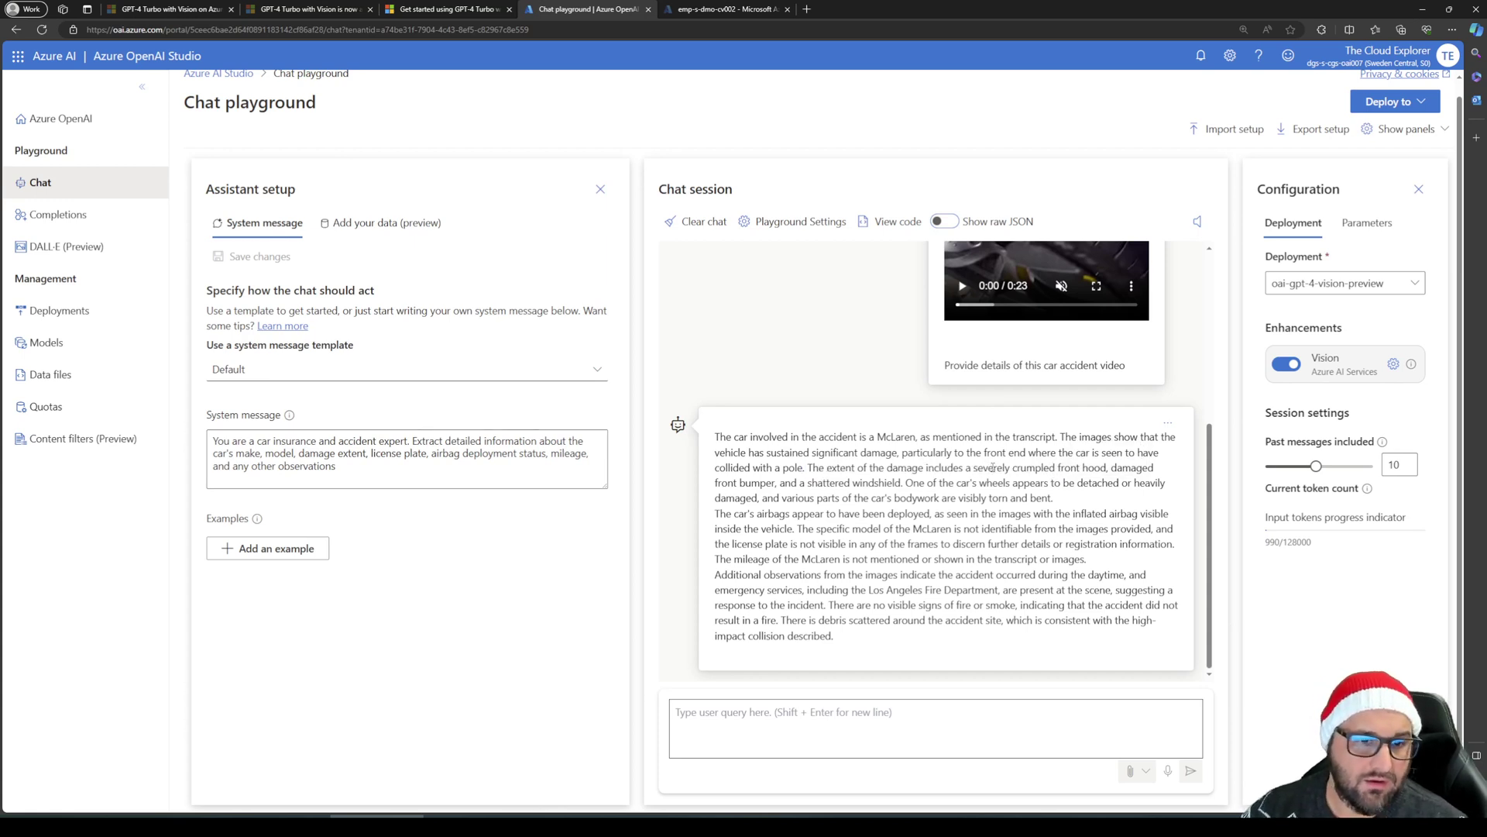
pyautogui.moveTo(1059, 468); pyautogui.dragTo(1143, 468)
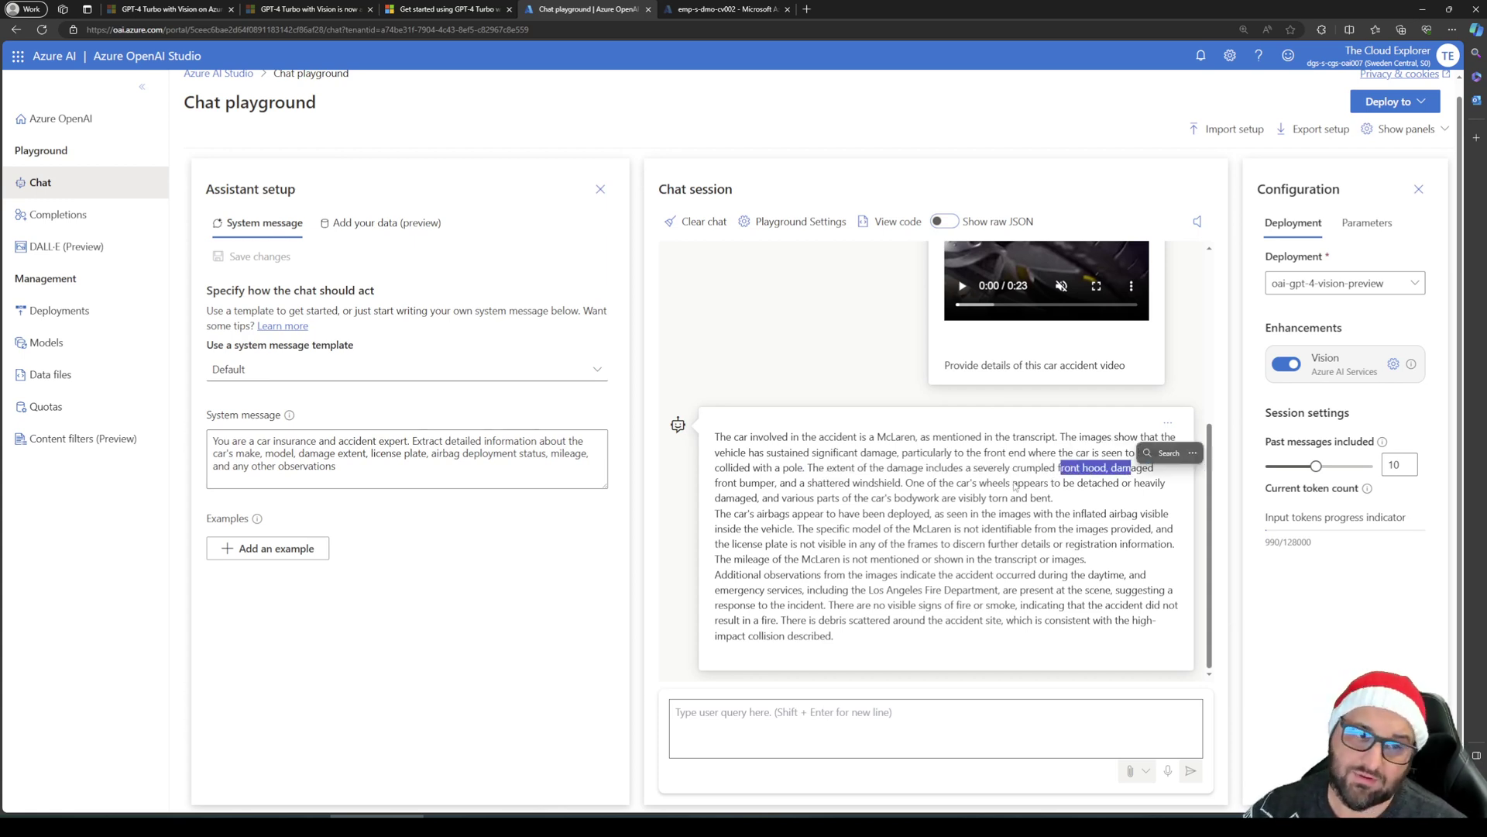
pyautogui.moveTo(1006, 470); pyautogui.dragTo(1142, 468)
pyautogui.click(1109, 463)
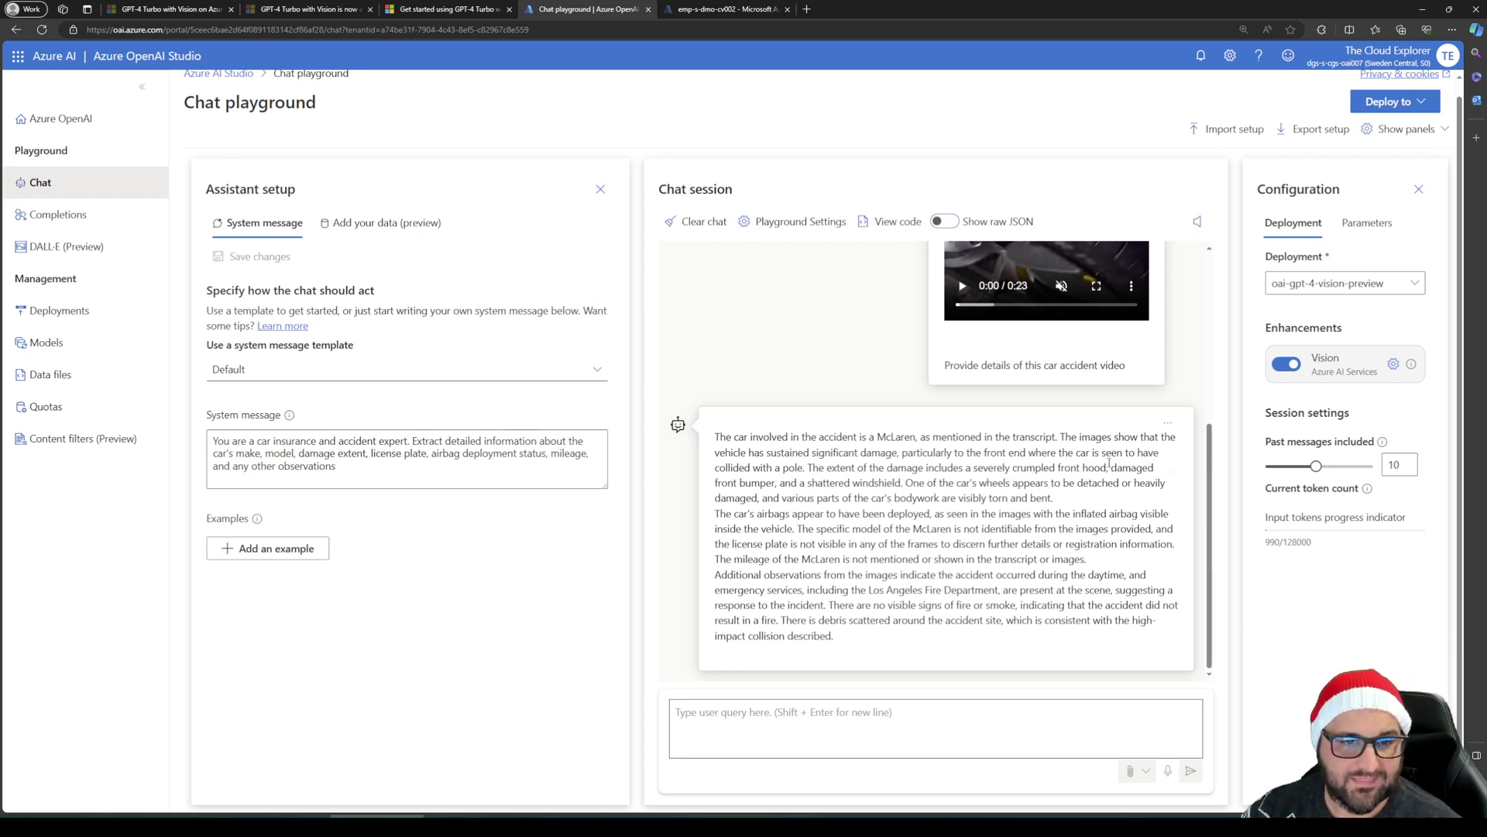
pyautogui.moveTo(766, 486); pyautogui.dragTo(808, 467)
pyautogui.click(902, 483)
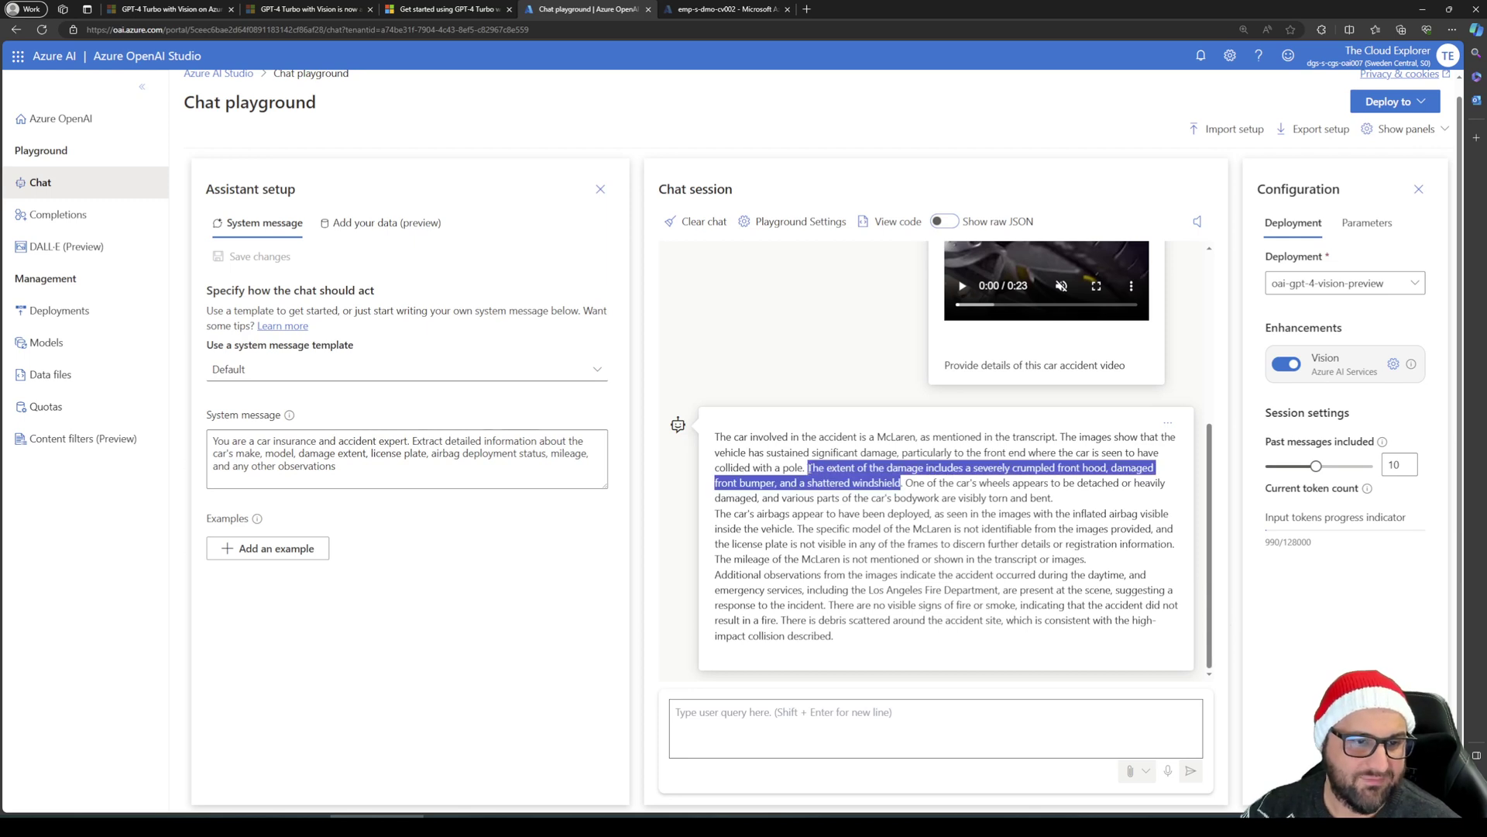
# Highlight the reply's sentence about the damaged wheel and torn bodywork, and the one about the airbags
pyautogui.click(896, 502)
pyautogui.moveTo(903, 482); pyautogui.dragTo(1164, 502)
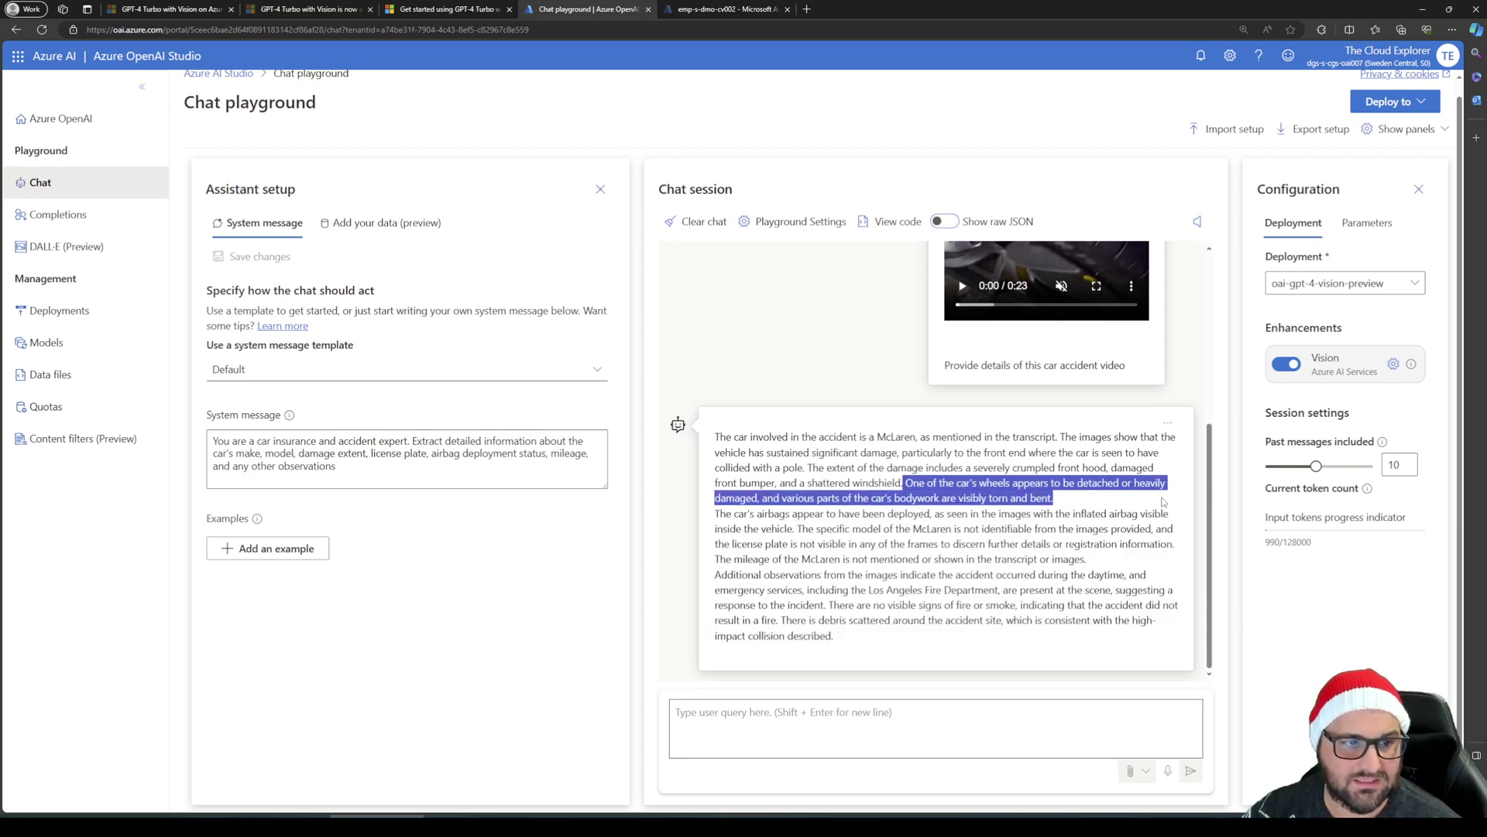
pyautogui.click(715, 514)
pyautogui.moveTo(718, 513); pyautogui.dragTo(1175, 516)
pyautogui.click(806, 515)
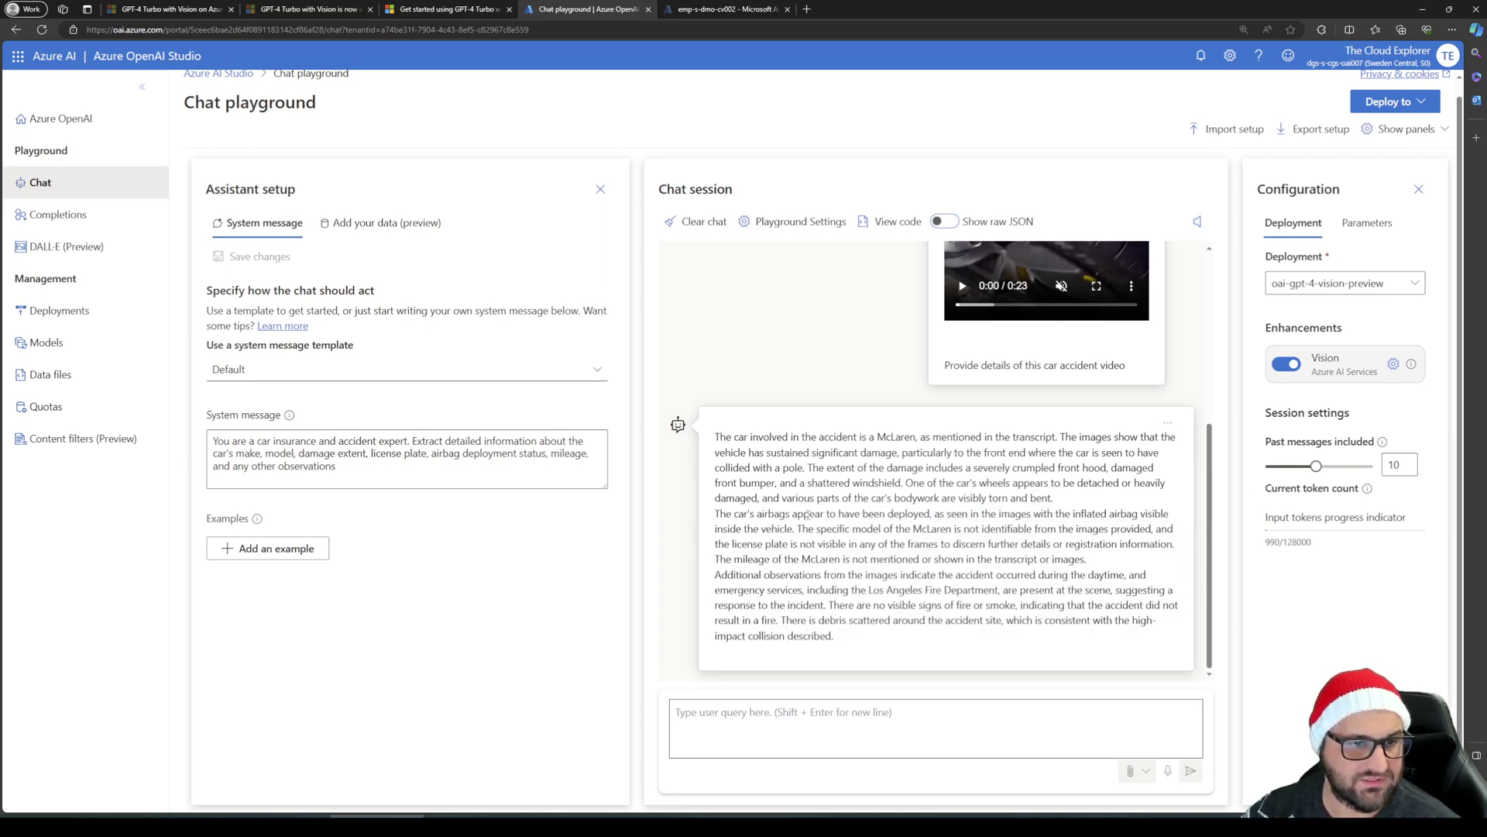
# Replay the crash video in Media Player, pause it at about 9 seconds to check the airbag, and minimize the player
pyautogui.hotkey('alt', 'Tab')
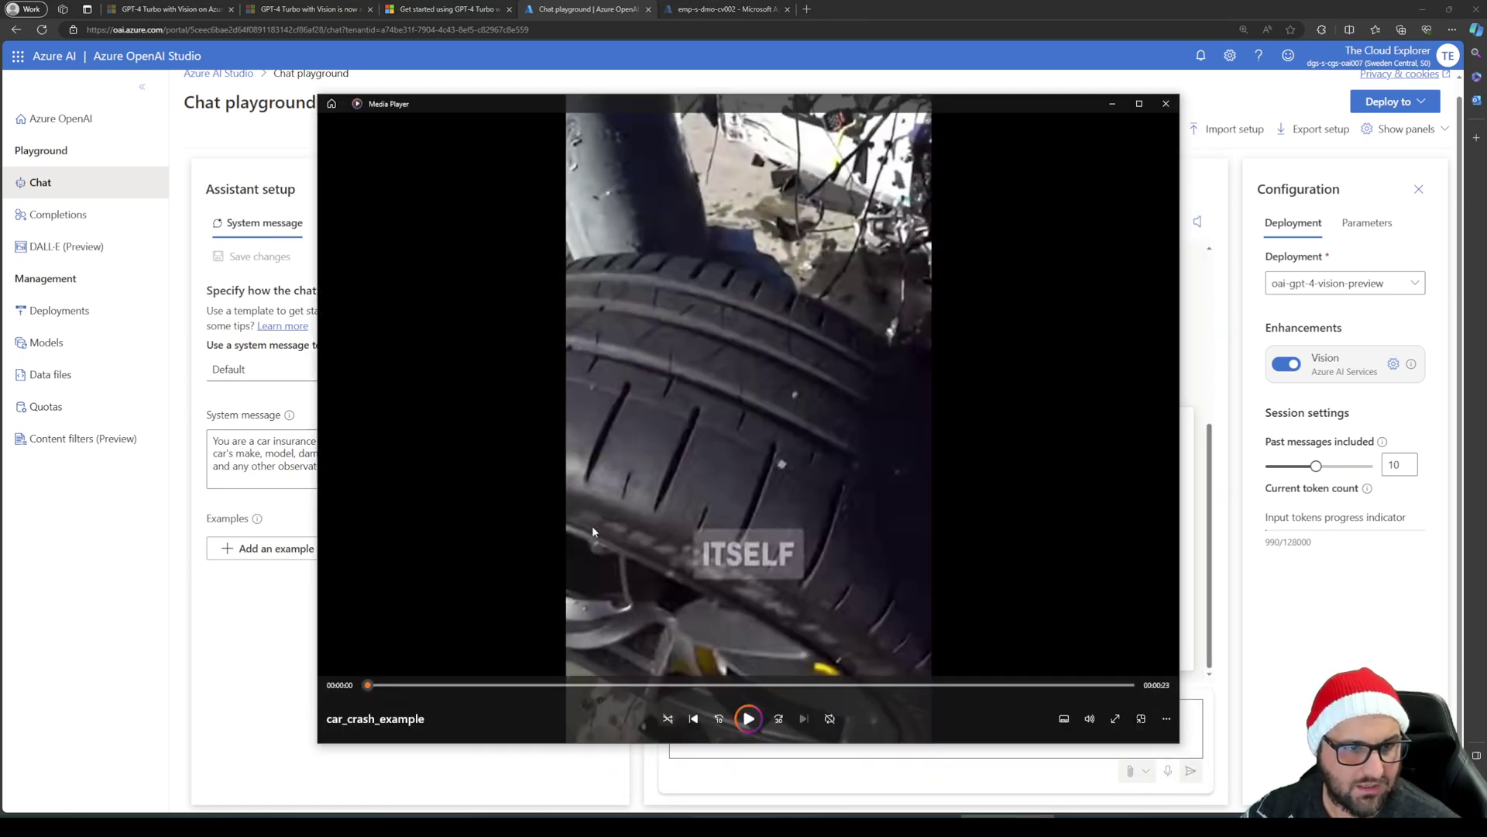
pyautogui.click(747, 719)
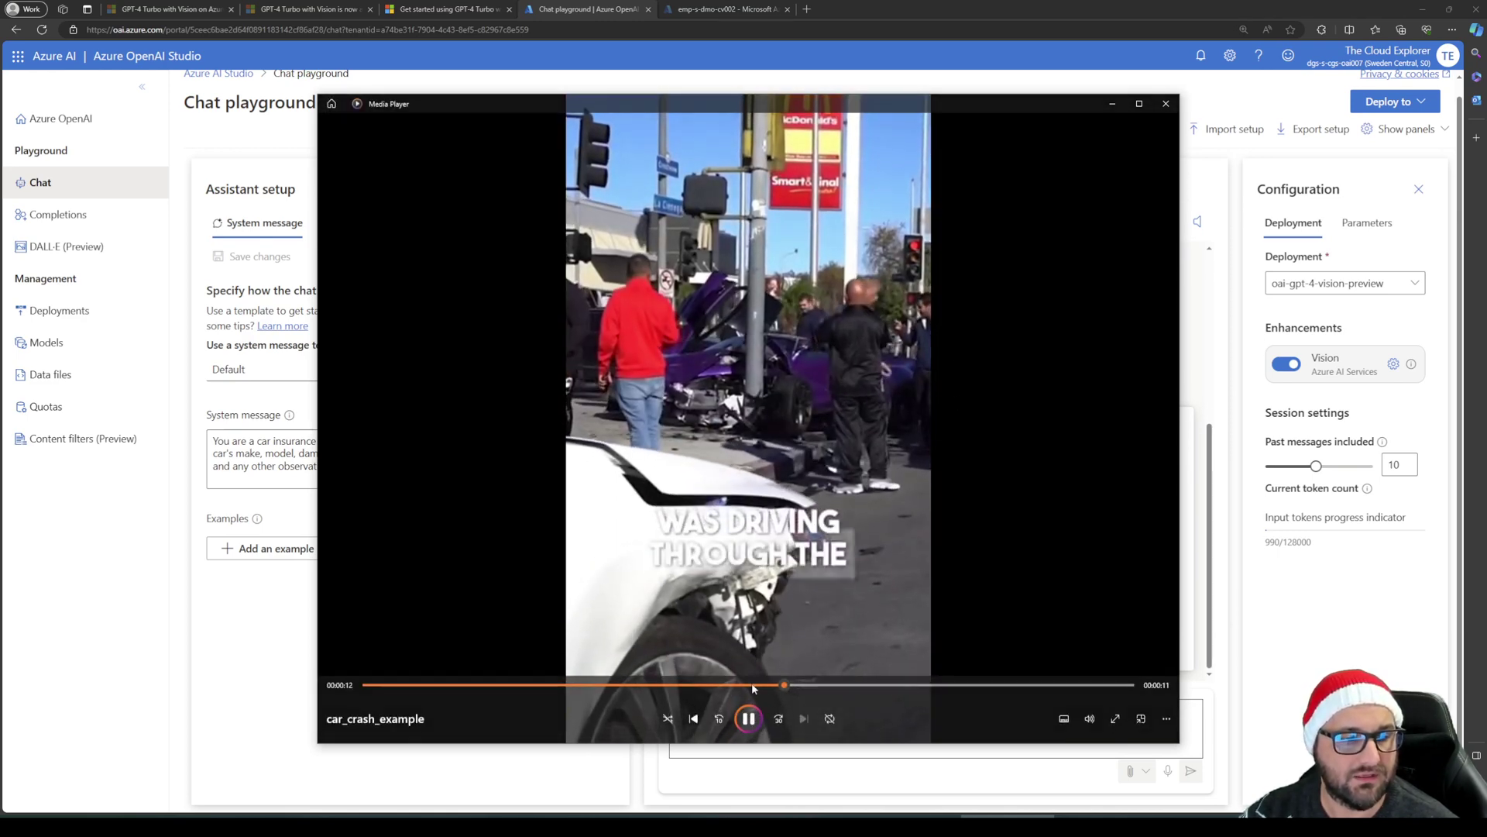
pyautogui.moveTo(743, 685); pyautogui.dragTo(628, 685)
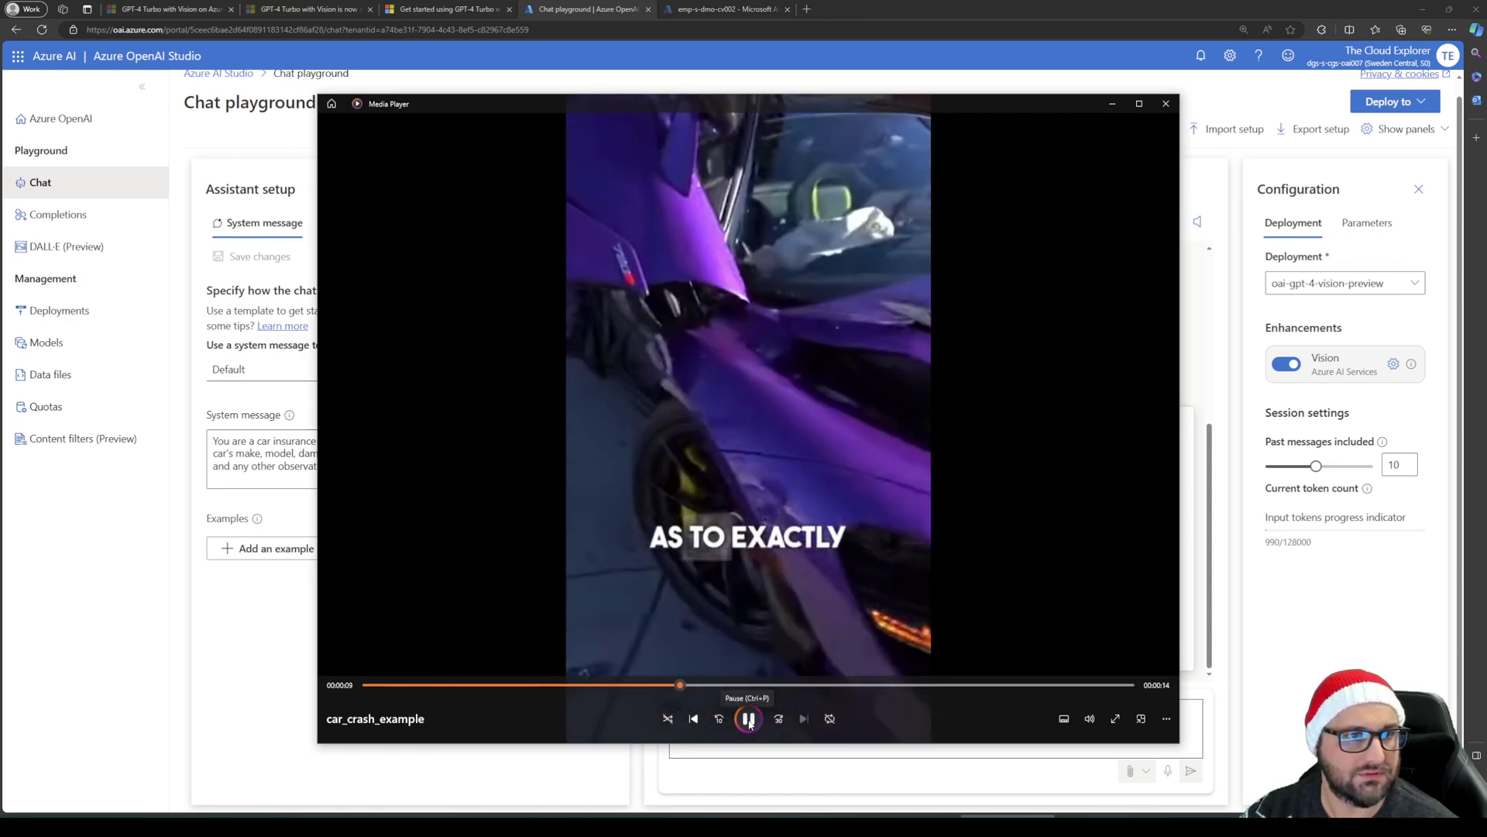
pyautogui.click(749, 719)
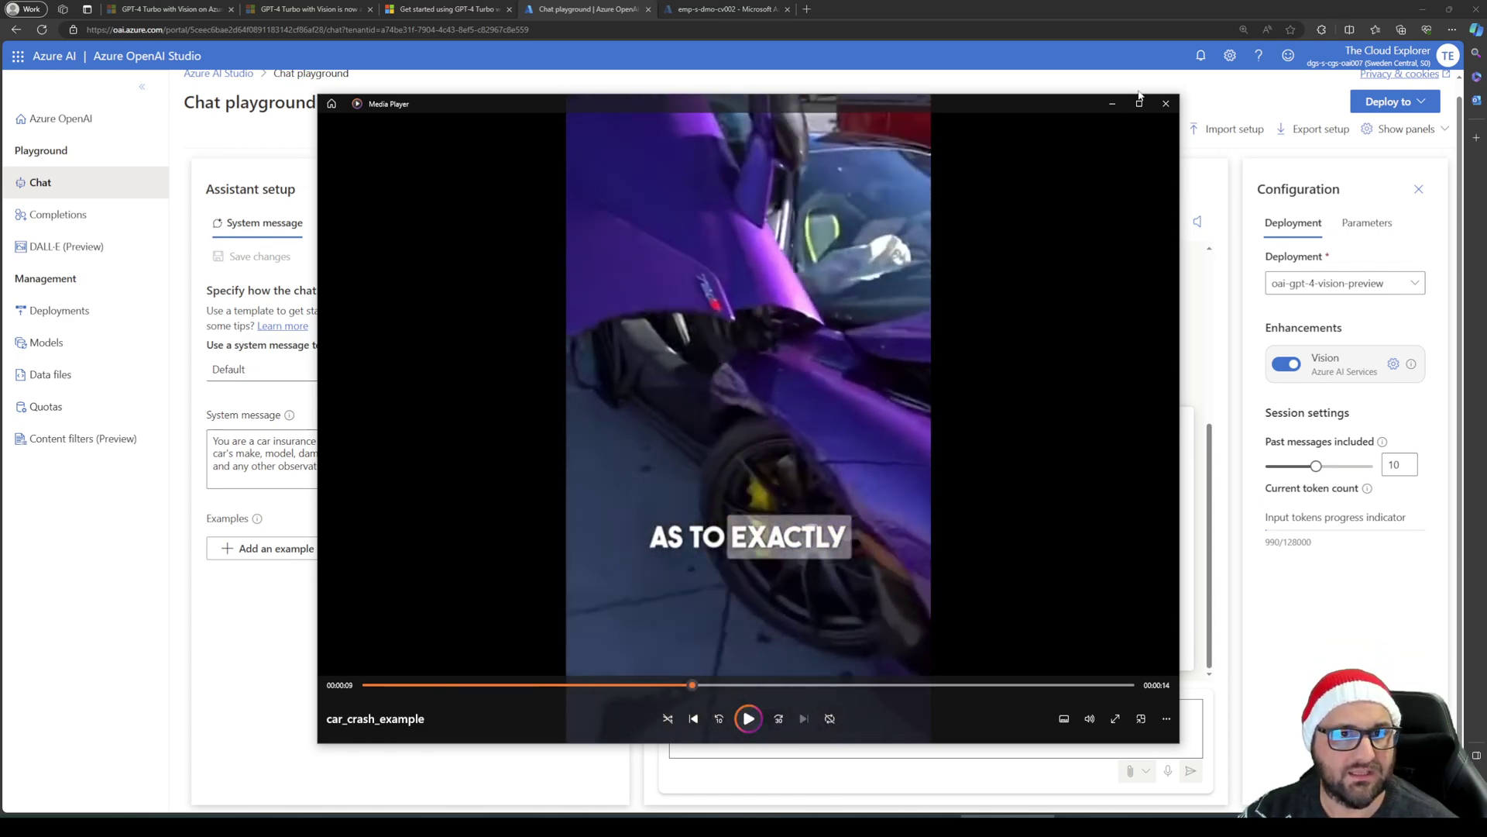
pyautogui.click(1109, 103)
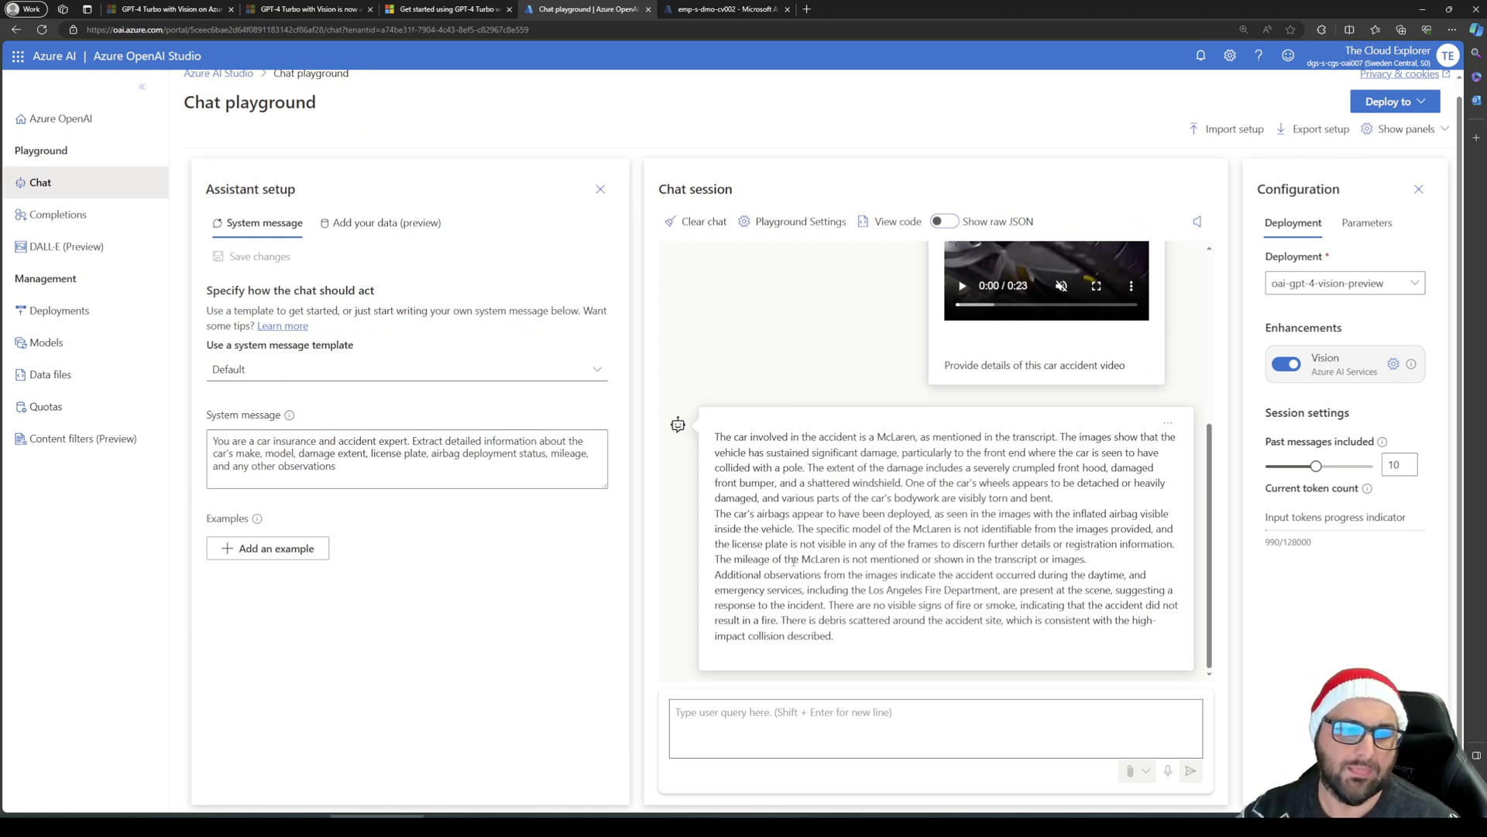
# Highlight the reply's remark about the accident occurring during the daytime, and the one about emergency services at the scene
pyautogui.moveTo(921, 574); pyautogui.dragTo(1125, 574)
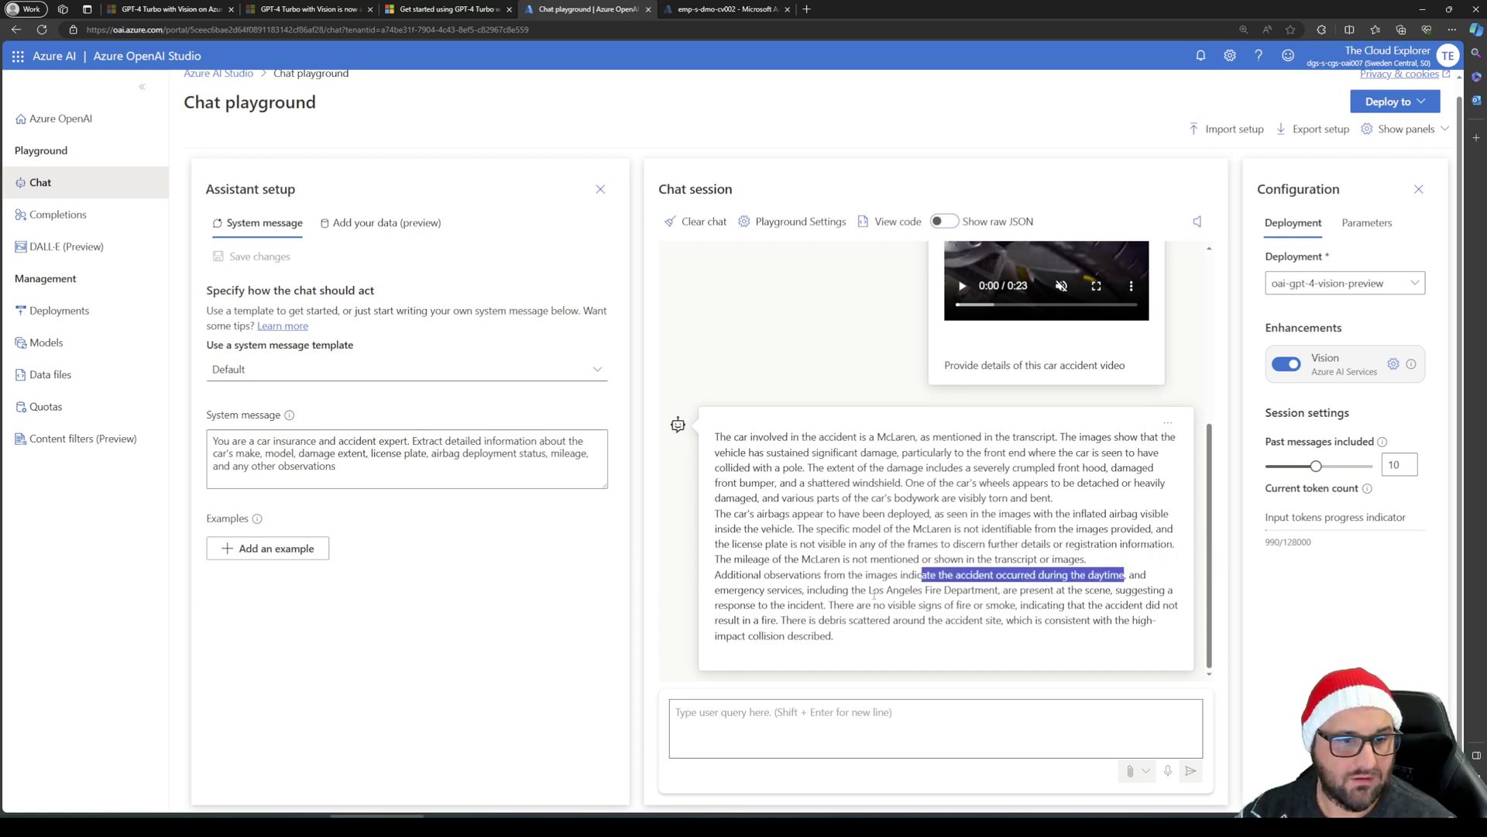
pyautogui.click(785, 591)
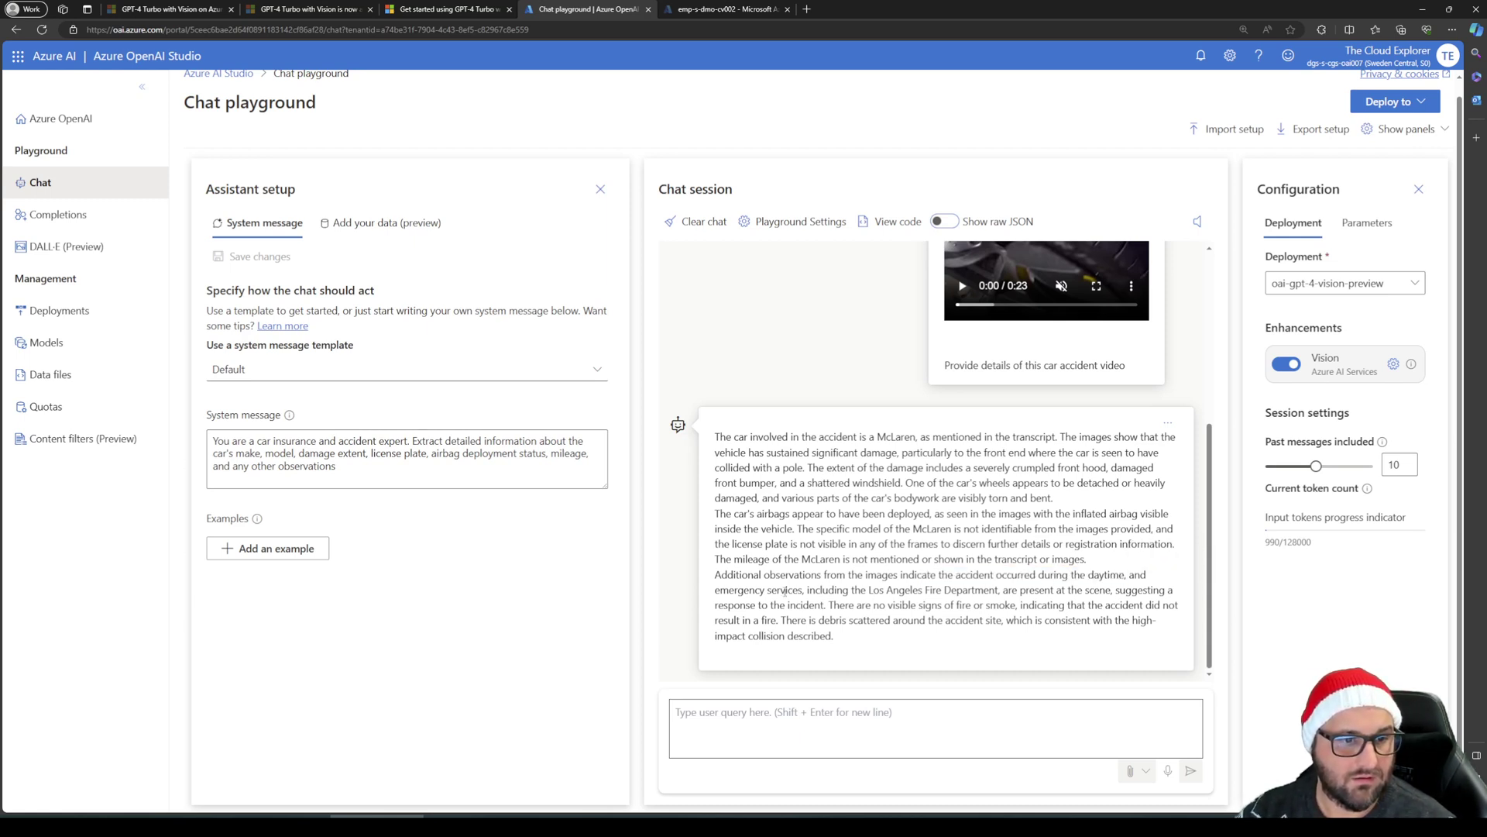
pyautogui.moveTo(805, 591); pyautogui.dragTo(1154, 606)
pyautogui.click(944, 624)
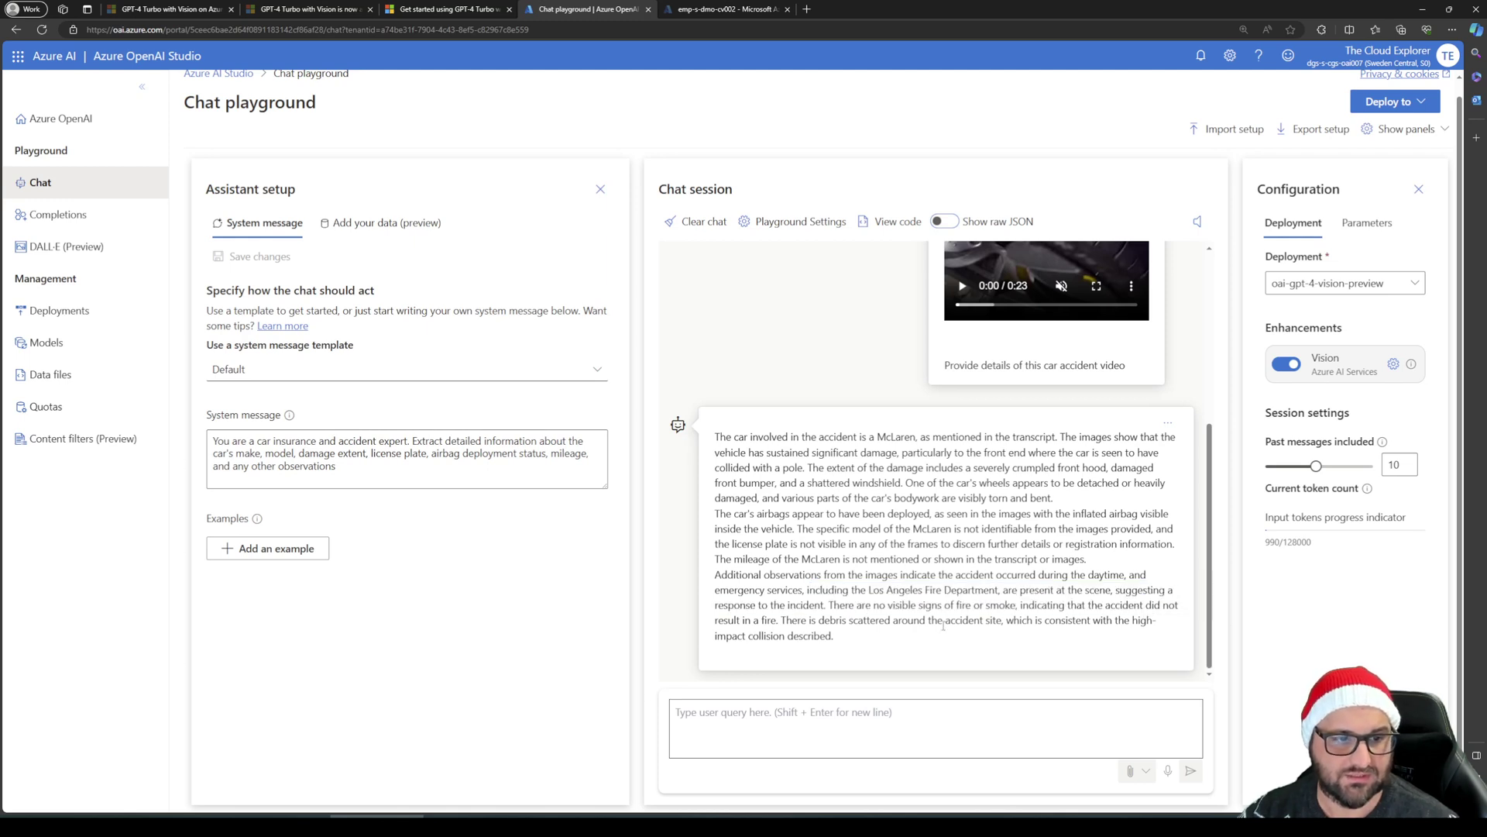
# Highlight the reply's closing sentence about debris scattered around the accident site, and clear the text selection
pyautogui.moveTo(779, 614); pyautogui.dragTo(1031, 639)
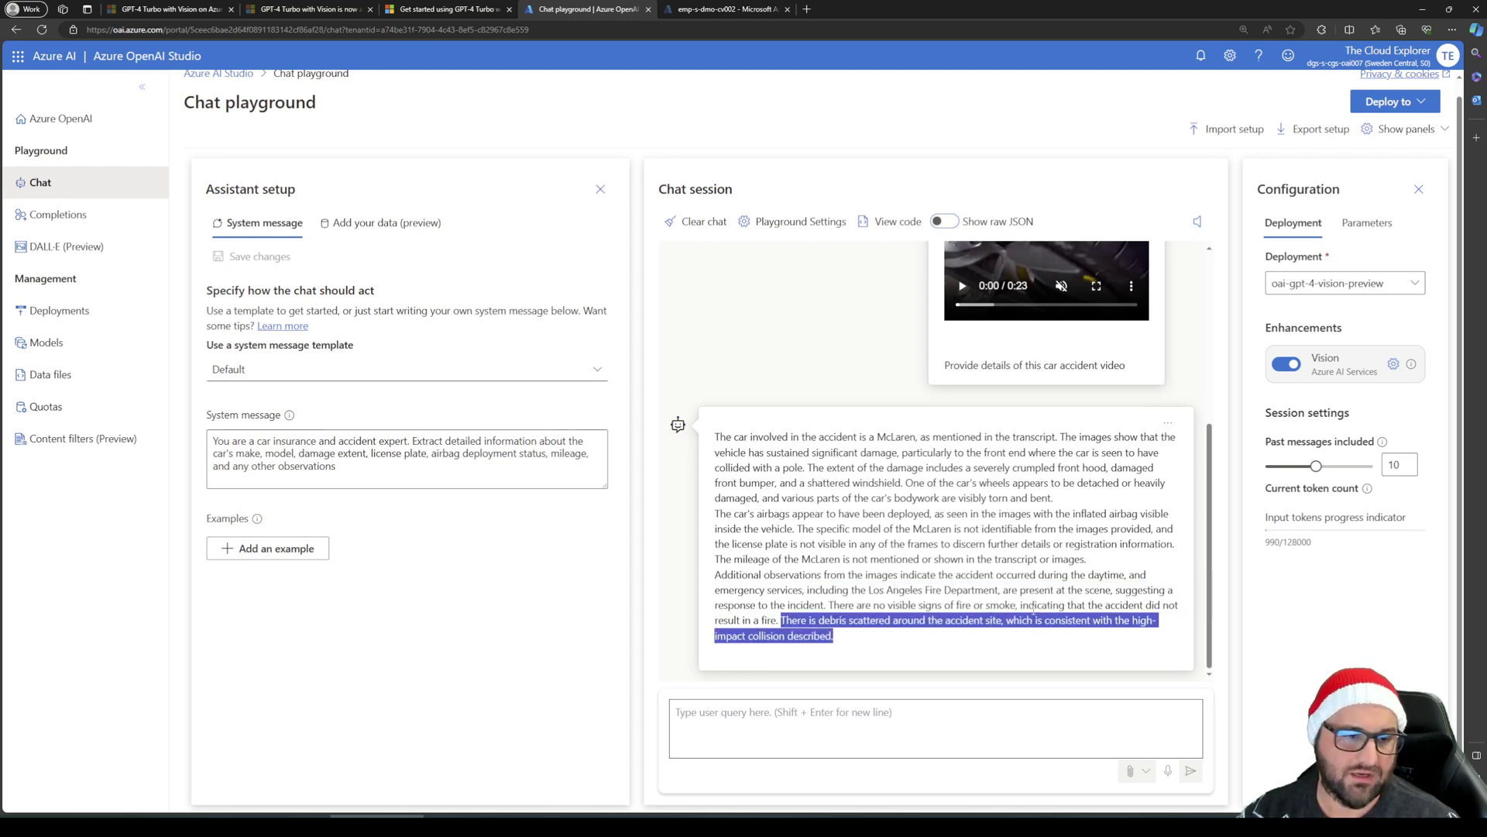
pyautogui.moveTo(960, 575); pyautogui.dragTo(958, 560)
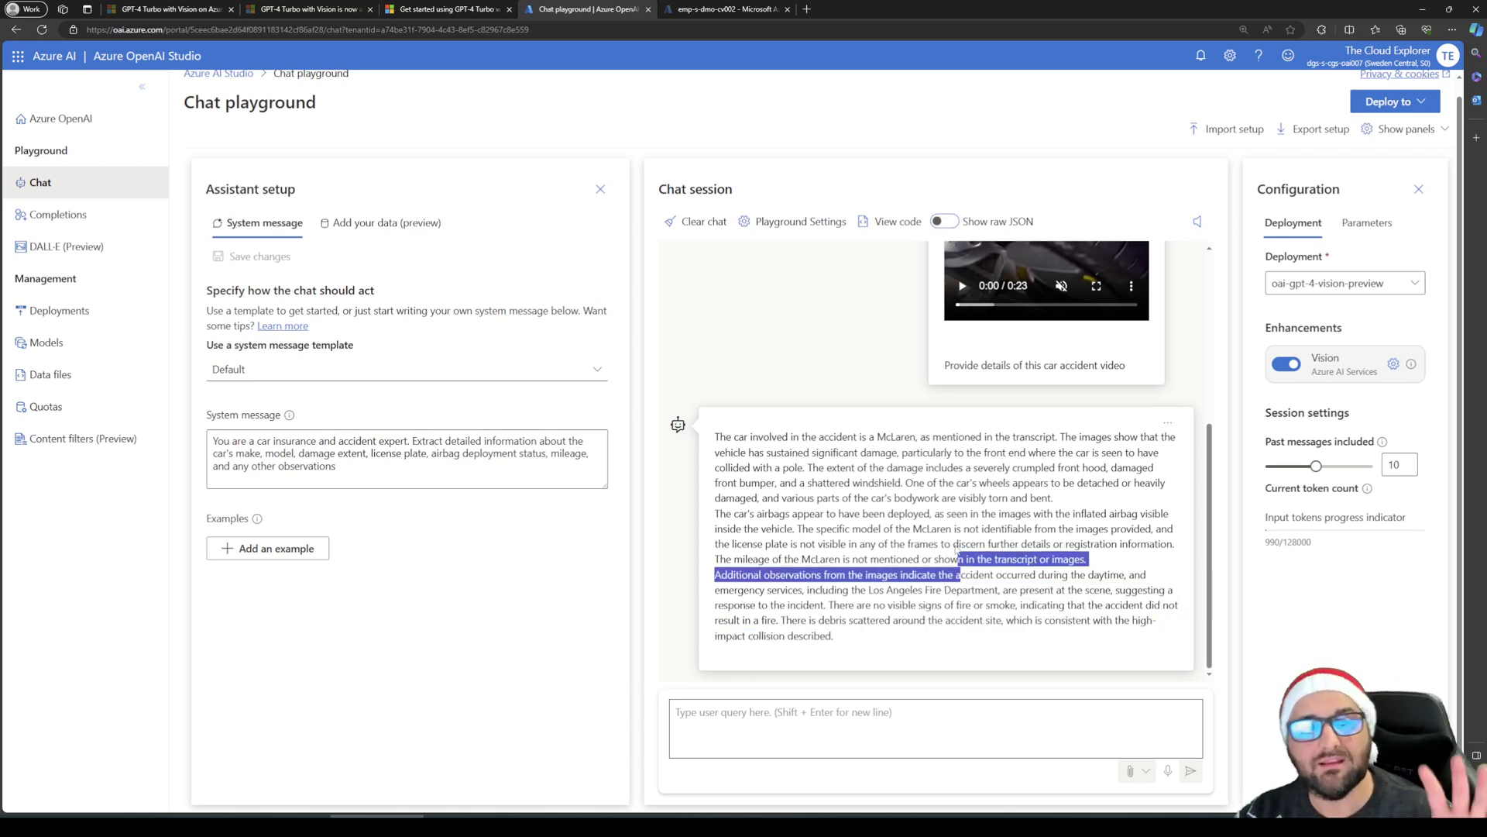
pyautogui.click(869, 536)
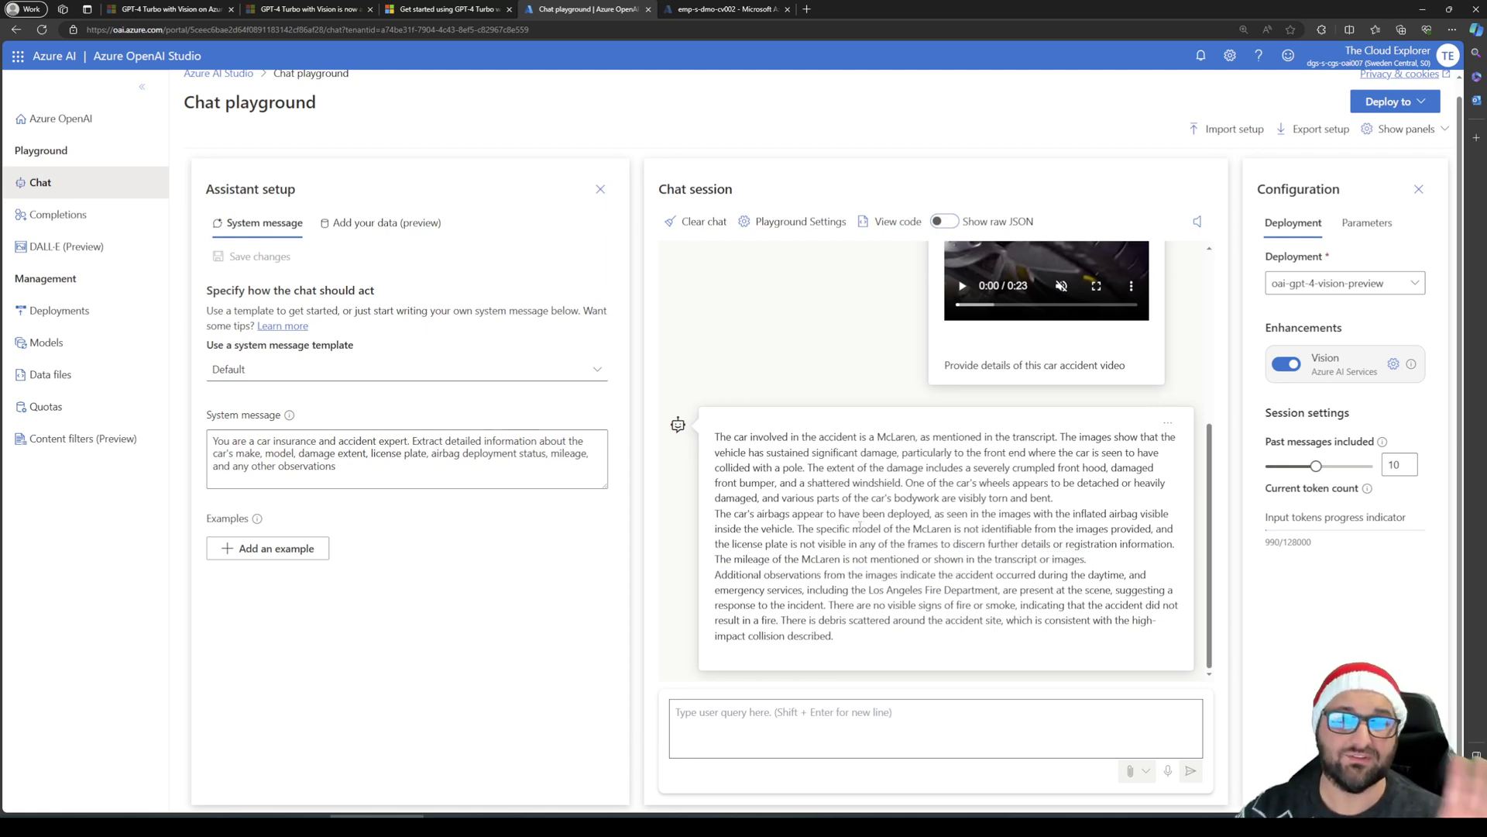